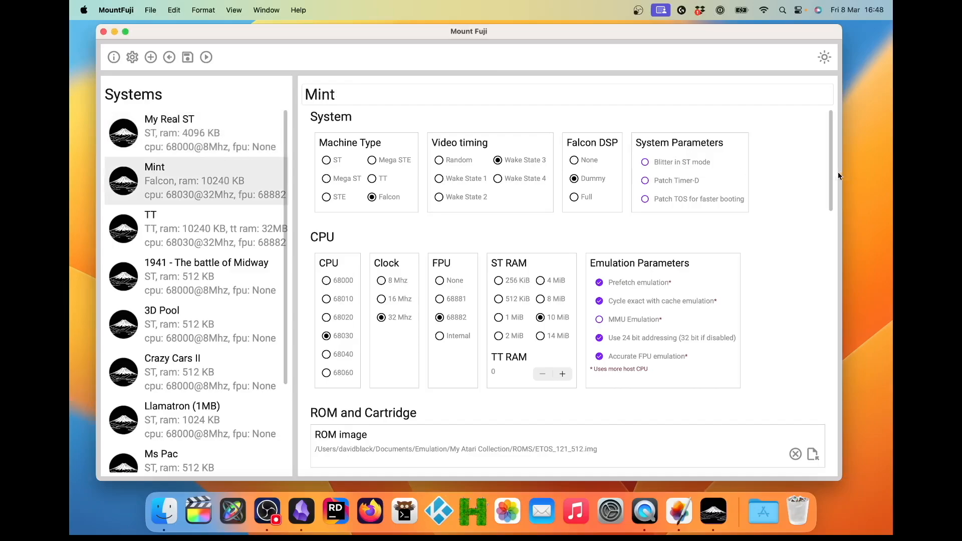
# Step: Run the "1941 - The battle of Midway" system in the Hatari emulator, and quit the emulator
pyautogui.moveTo(830, 173); pyautogui.dragTo(813, 120)
pyautogui.click(155, 266)
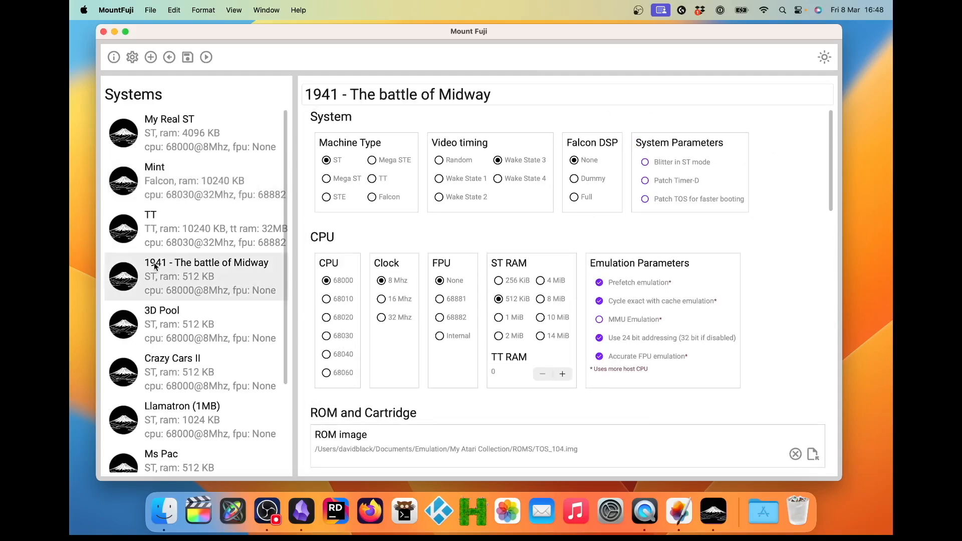
pyautogui.click(206, 59)
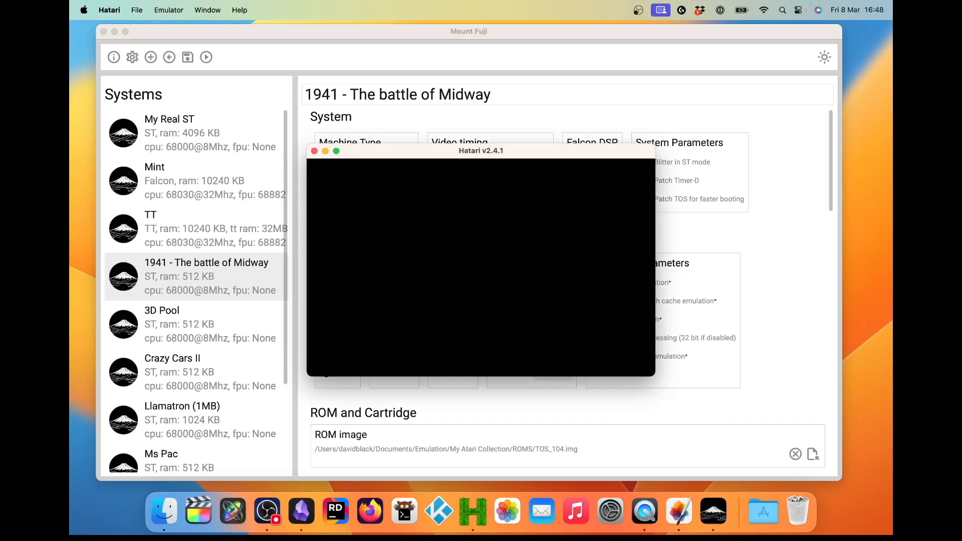
pyautogui.click(314, 151)
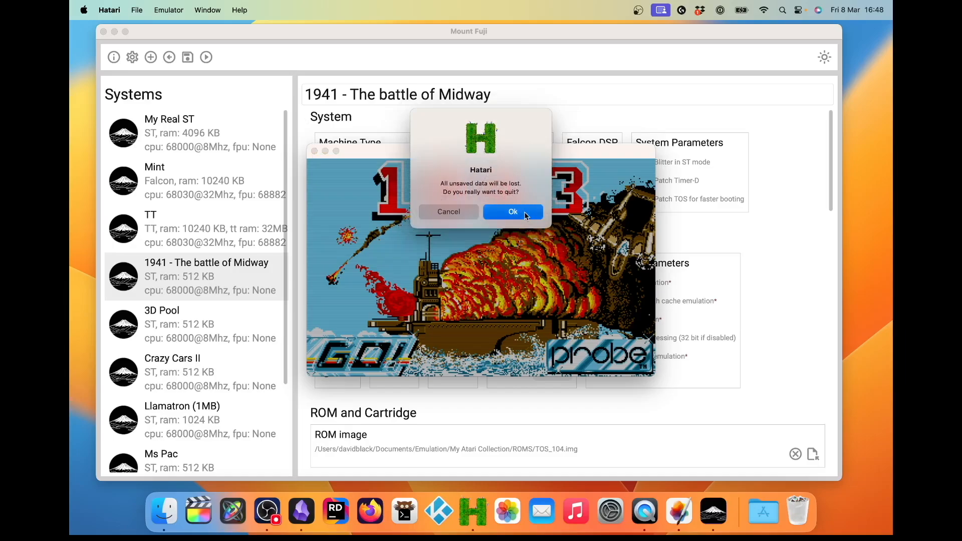
pyautogui.click(524, 212)
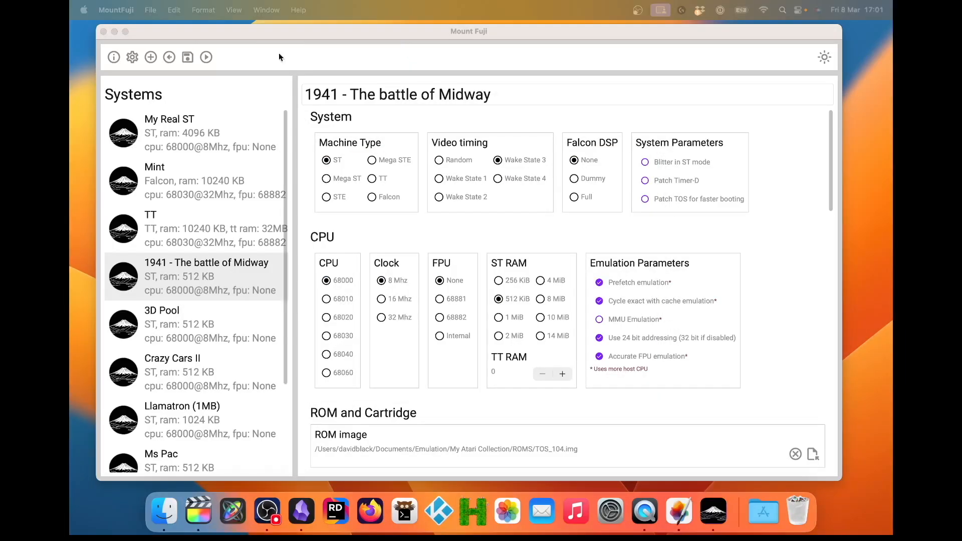
# Step: Compare the saved configurations of the My Real ST, TT, Mint and 3D Pool systems
pyautogui.click(172, 132)
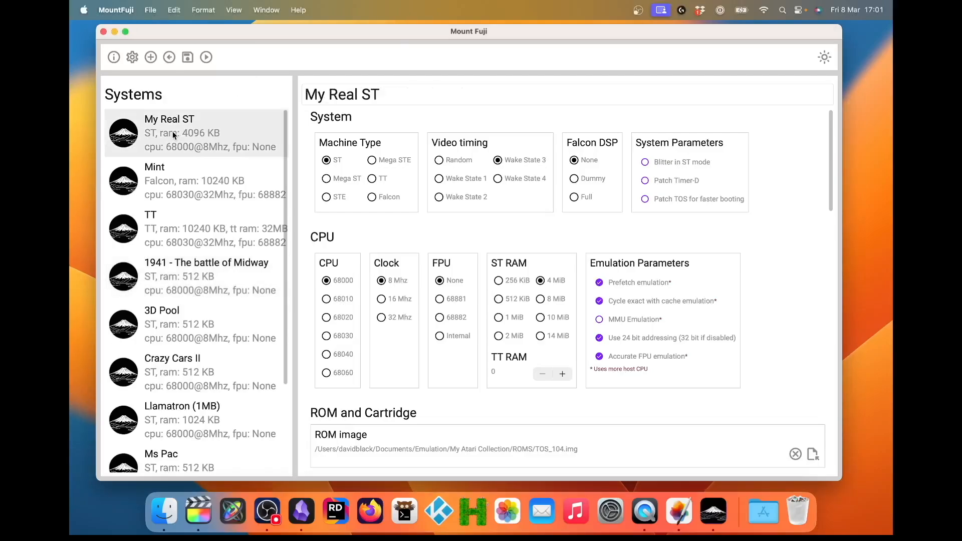
pyautogui.click(156, 244)
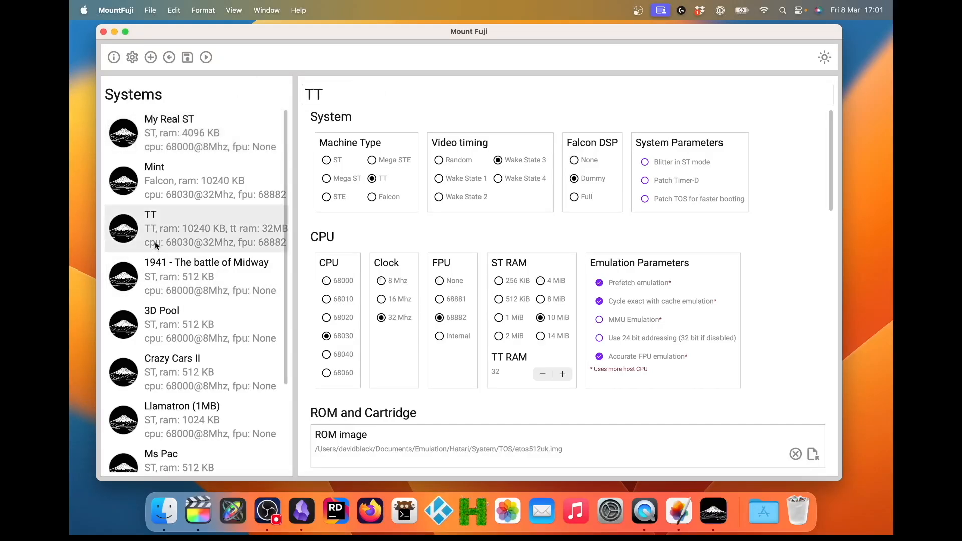
pyautogui.click(165, 182)
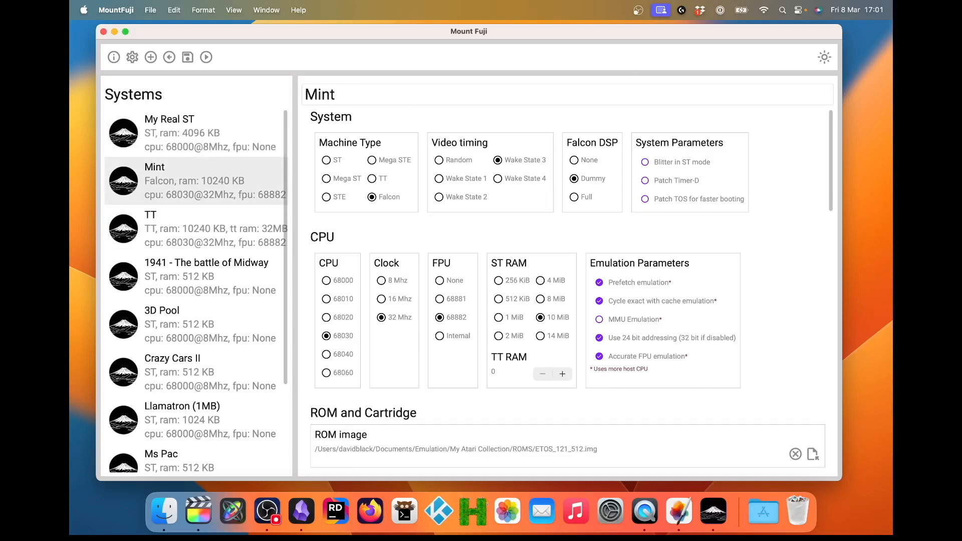
pyautogui.click(179, 320)
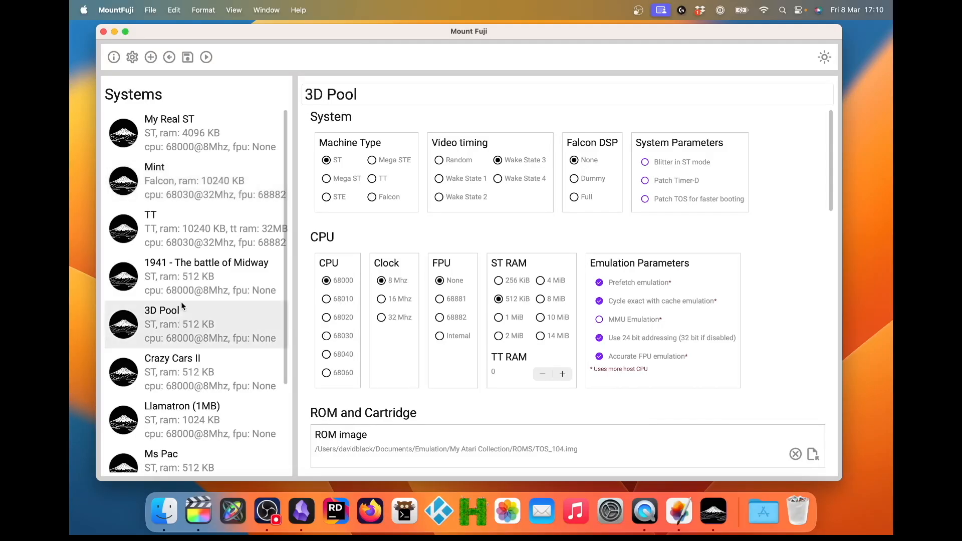
pyautogui.click(193, 197)
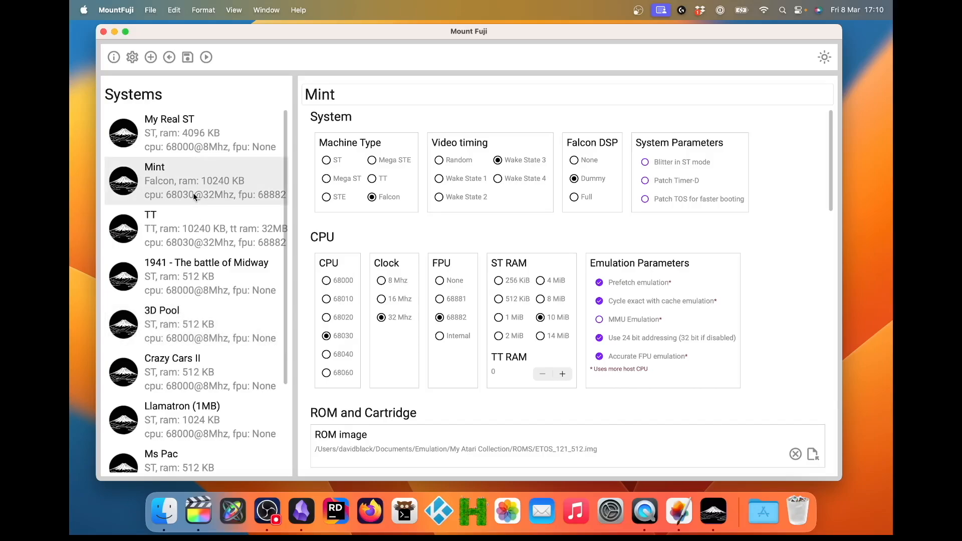
pyautogui.click(178, 234)
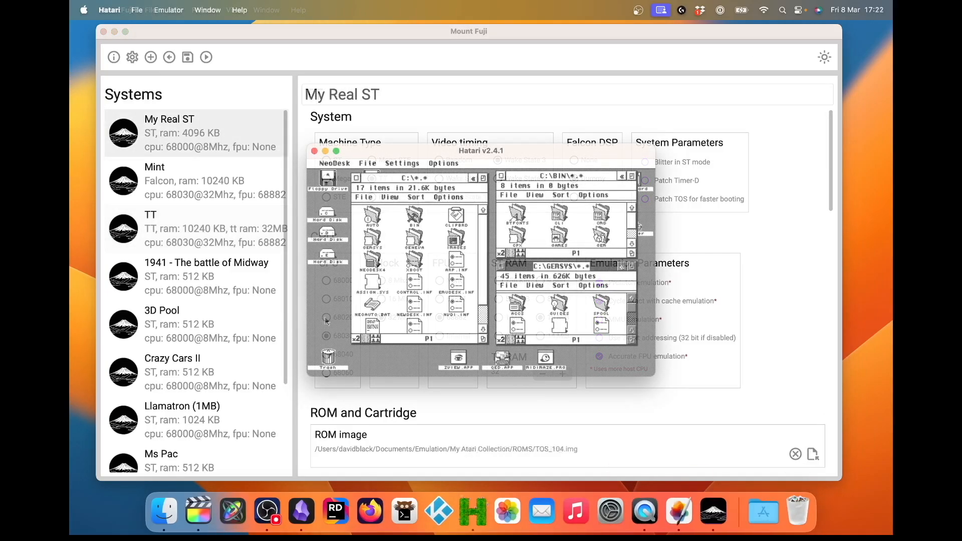
# Step: Load a saved configuration file from the Hatari application support folder into the running emulator
pyautogui.press('F12')
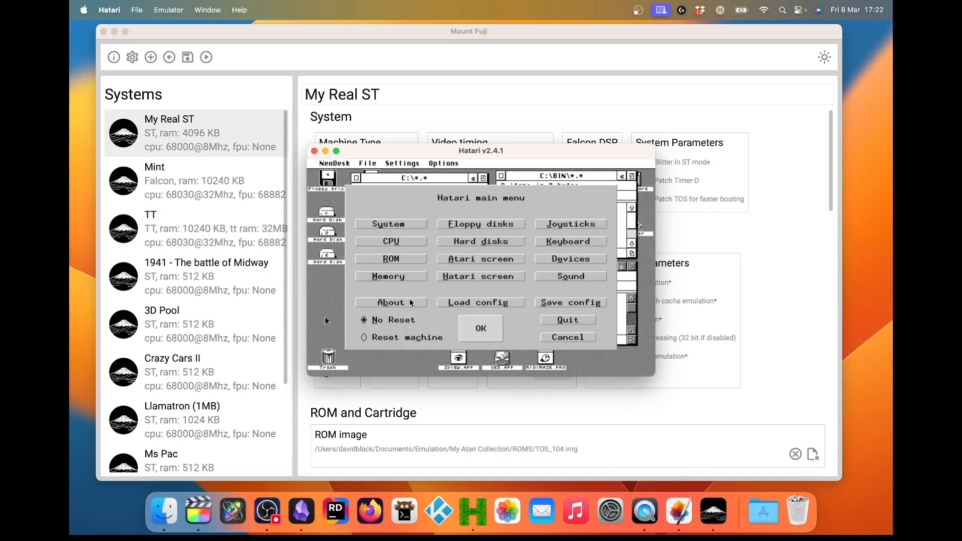
pyautogui.click(459, 303)
pyautogui.scroll(-5, 459, 301)
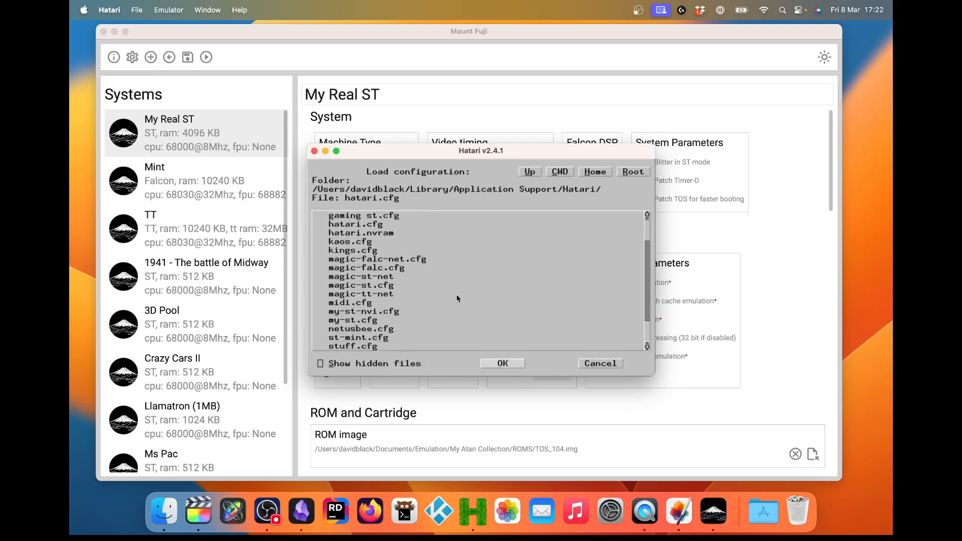
pyautogui.scroll(4, 457, 298)
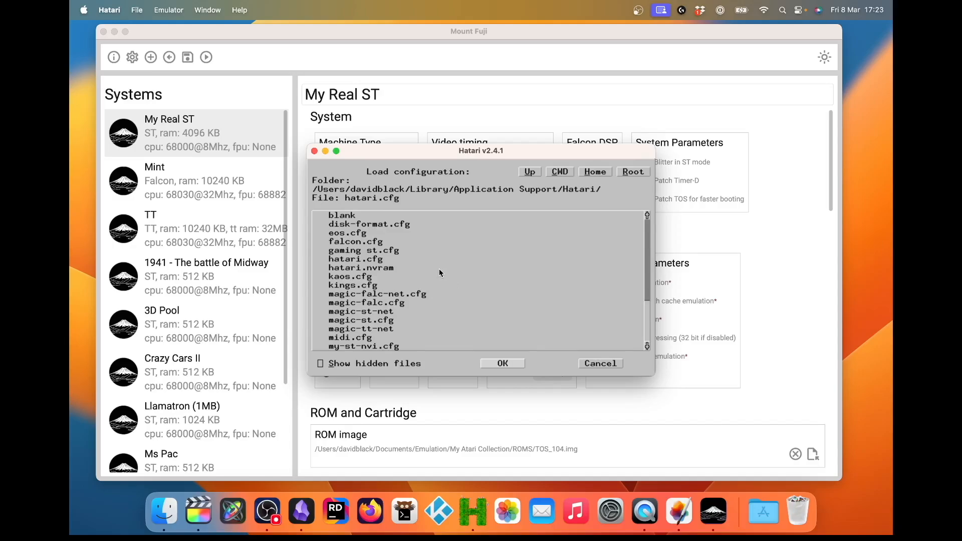
pyautogui.click(366, 251)
pyautogui.click(489, 365)
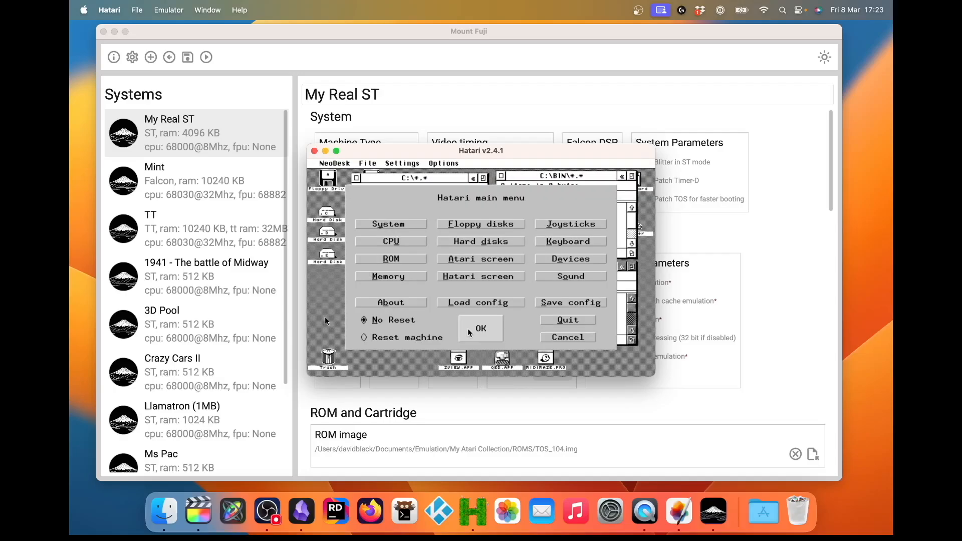
# Step: Examine the loaded configuration's system options and memory setup, and quit Hatari
pyautogui.click(399, 225)
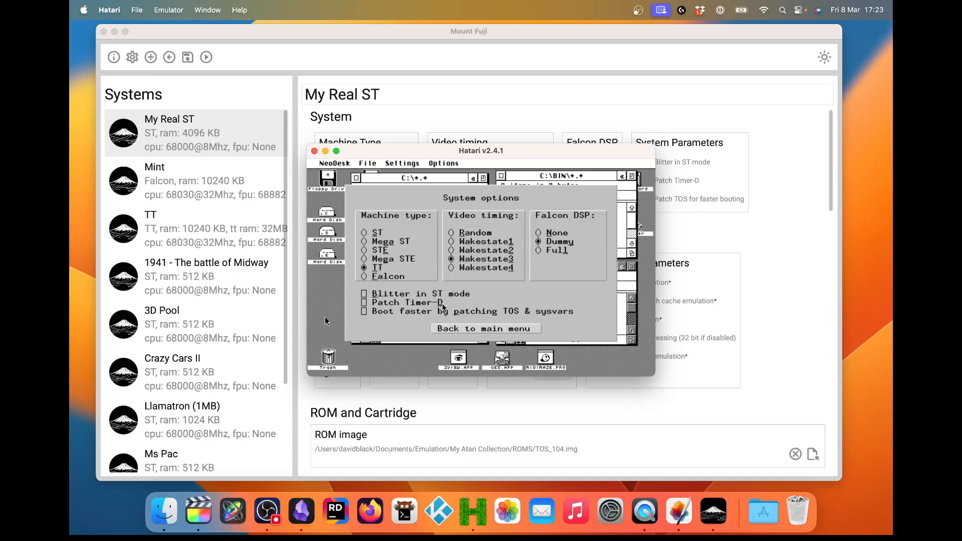
pyautogui.click(470, 332)
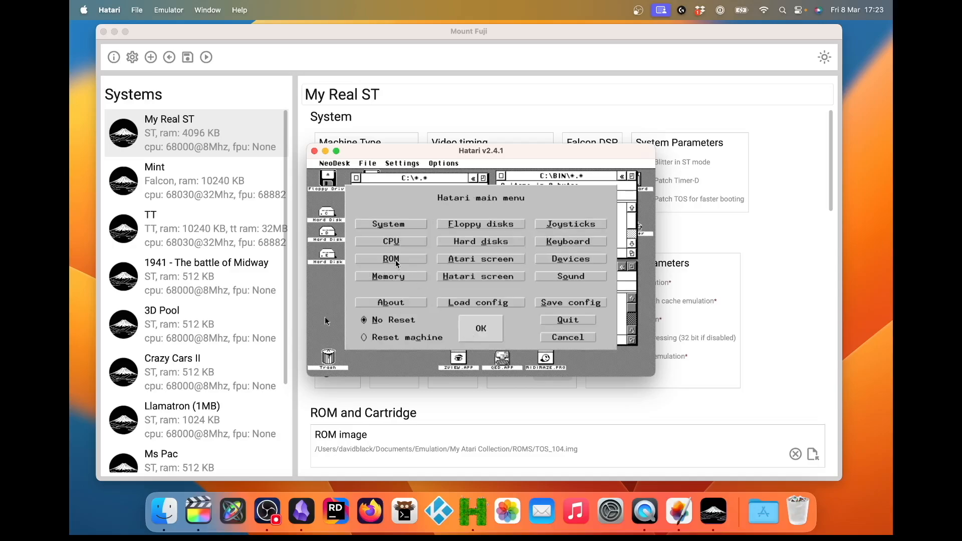
pyautogui.click(392, 276)
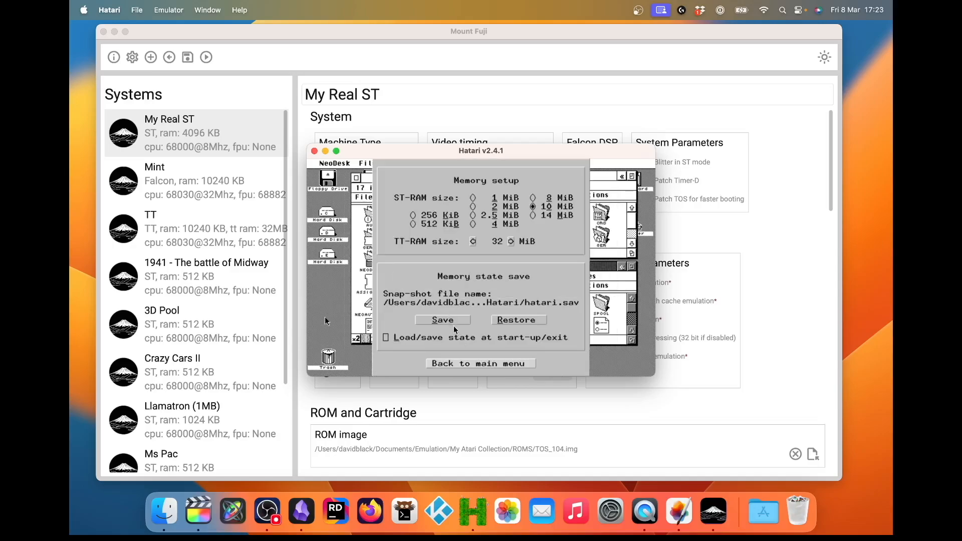
pyautogui.click(478, 364)
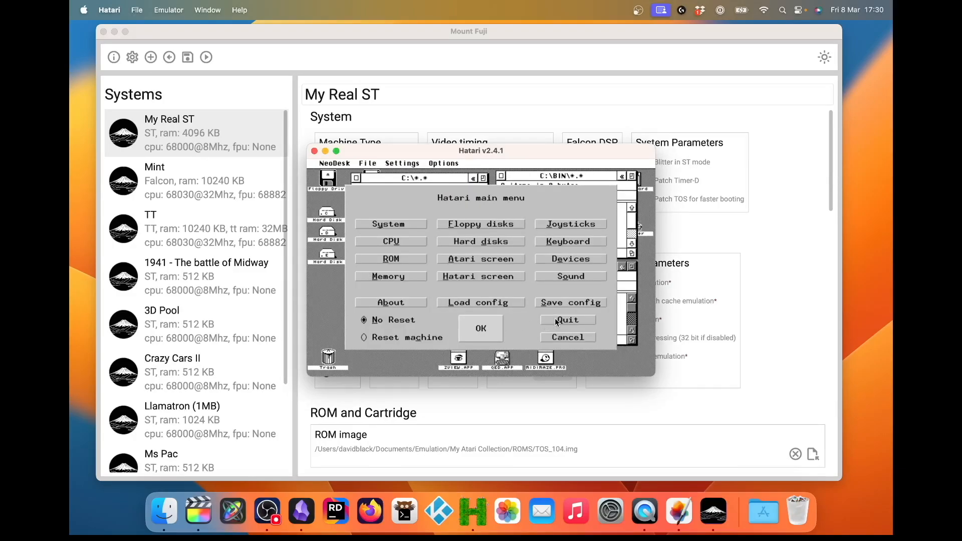
pyautogui.click(556, 321)
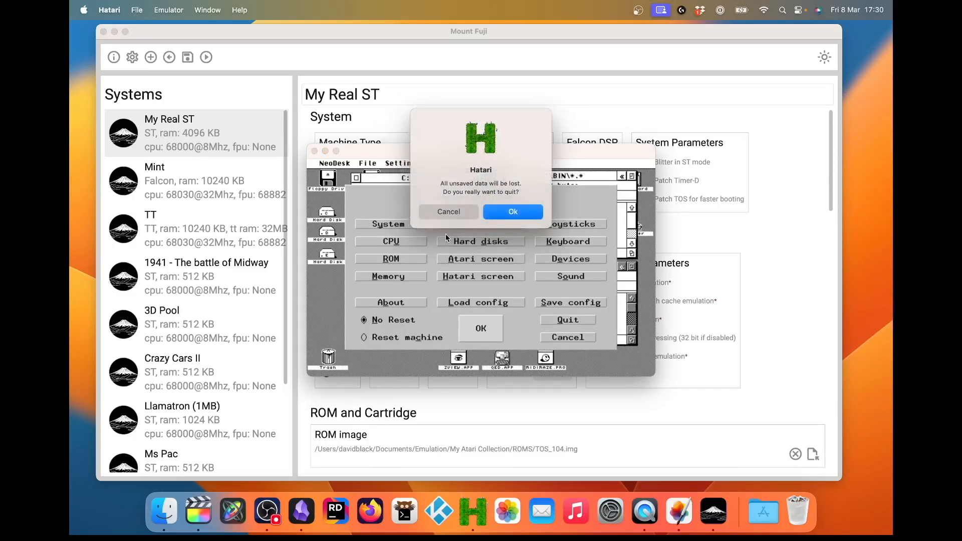
pyautogui.click(504, 212)
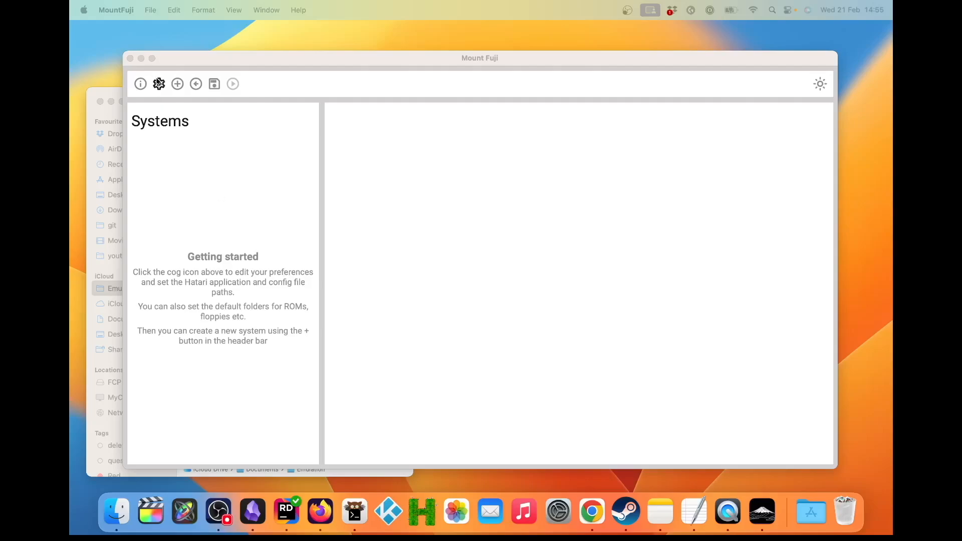
# Step: Open Mount Fuji's preferences, and switch to Finder to open the My Atari Collection folder
pyautogui.click(159, 83)
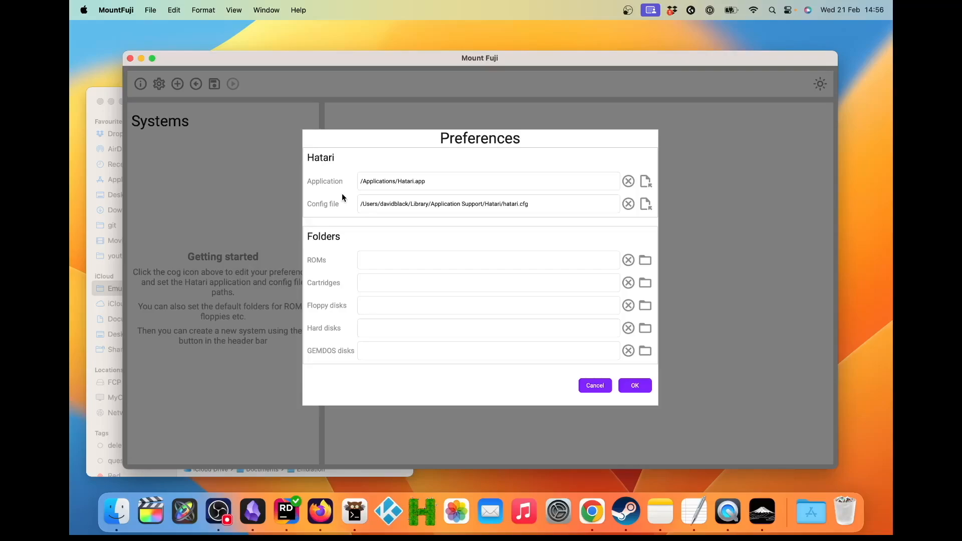
pyautogui.click(95, 117)
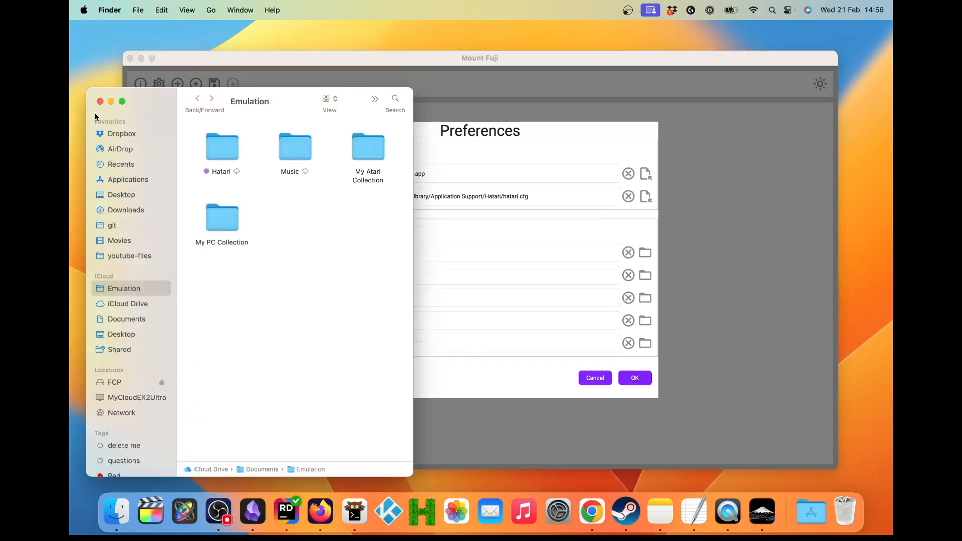
pyautogui.click(375, 152)
pyautogui.doubleClick(375, 152)
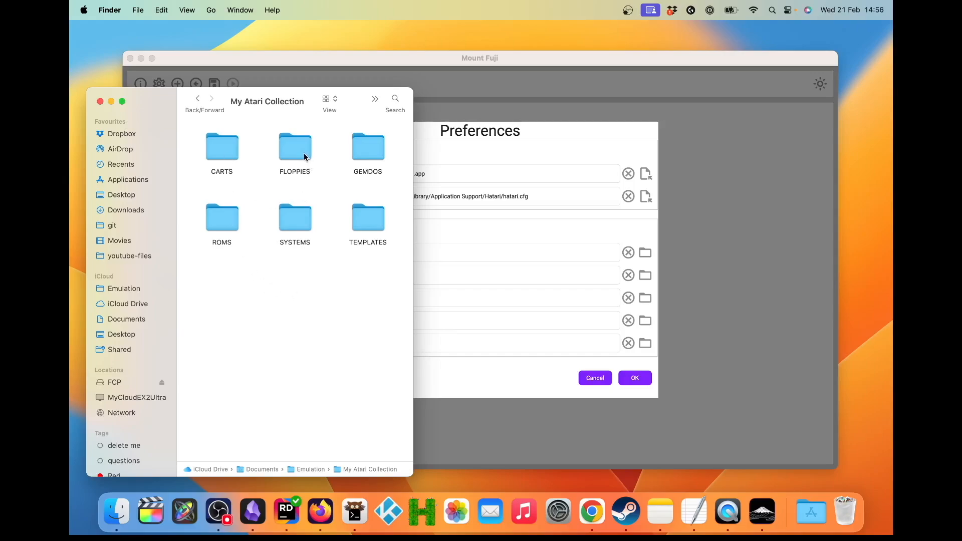
# Step: Examine the contents of the GEMDOS, INSTALL and TEMPLATES folders within My Atari Collection
pyautogui.doubleClick(366, 153)
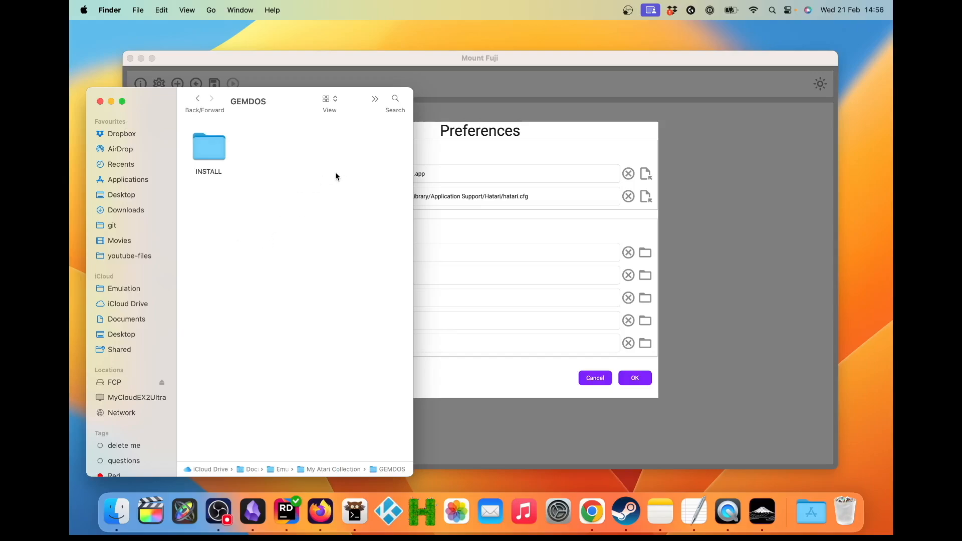
pyautogui.doubleClick(210, 153)
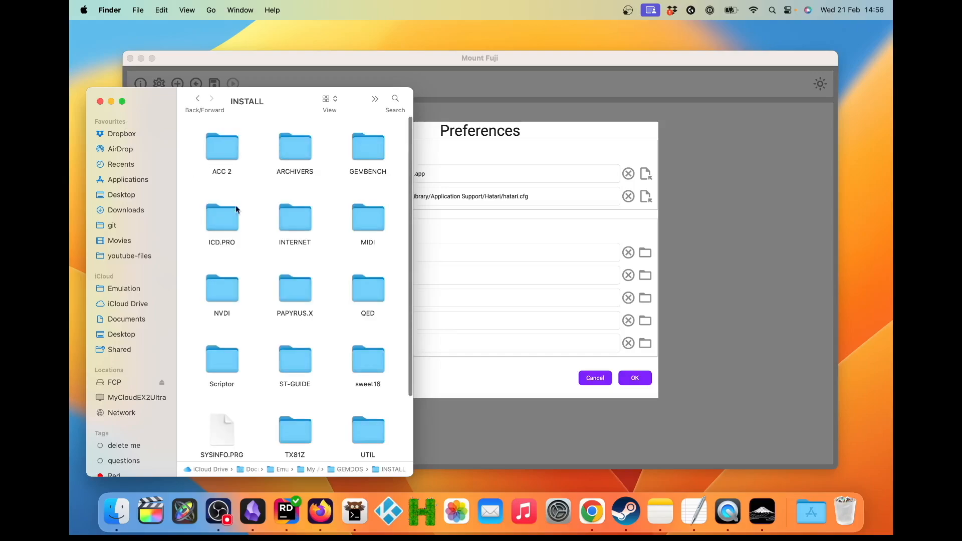
pyautogui.click(197, 99)
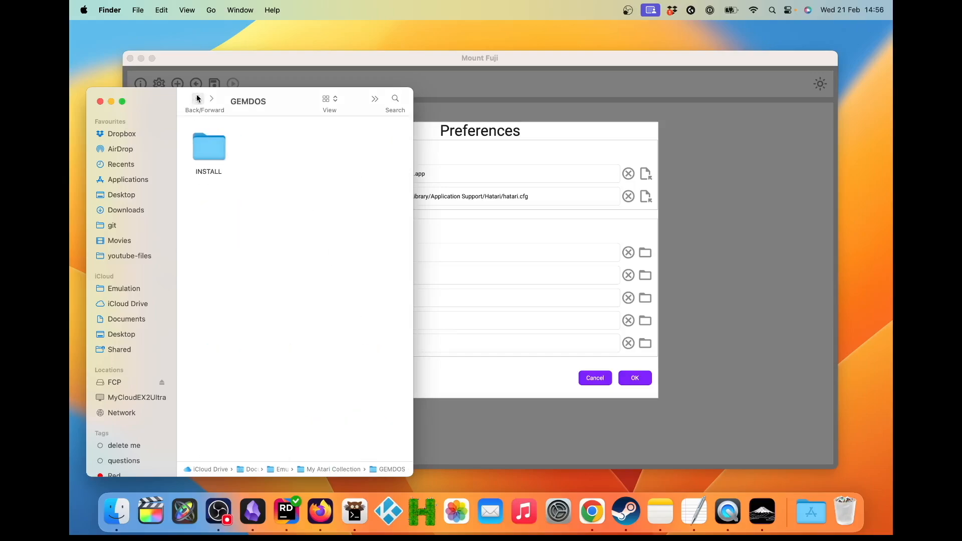
pyautogui.click(196, 98)
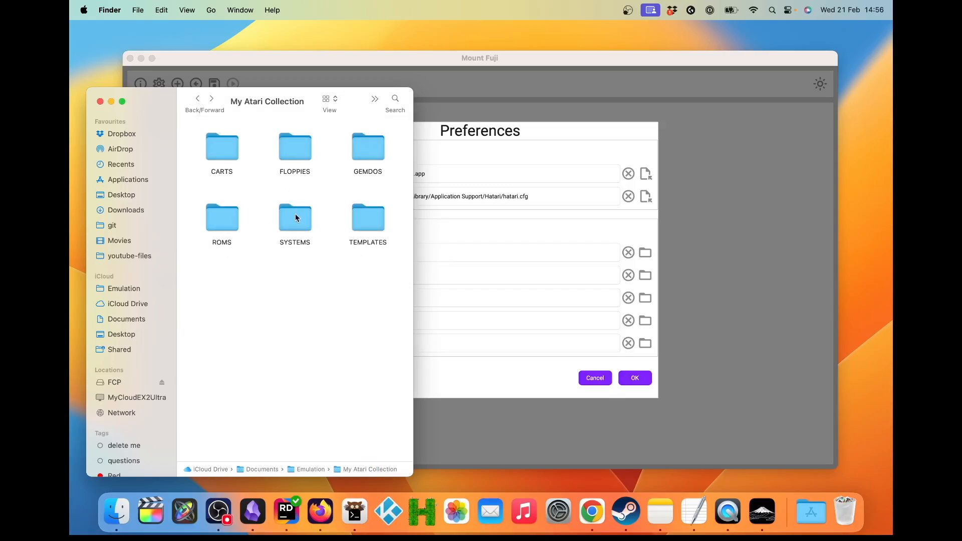
pyautogui.doubleClick(367, 229)
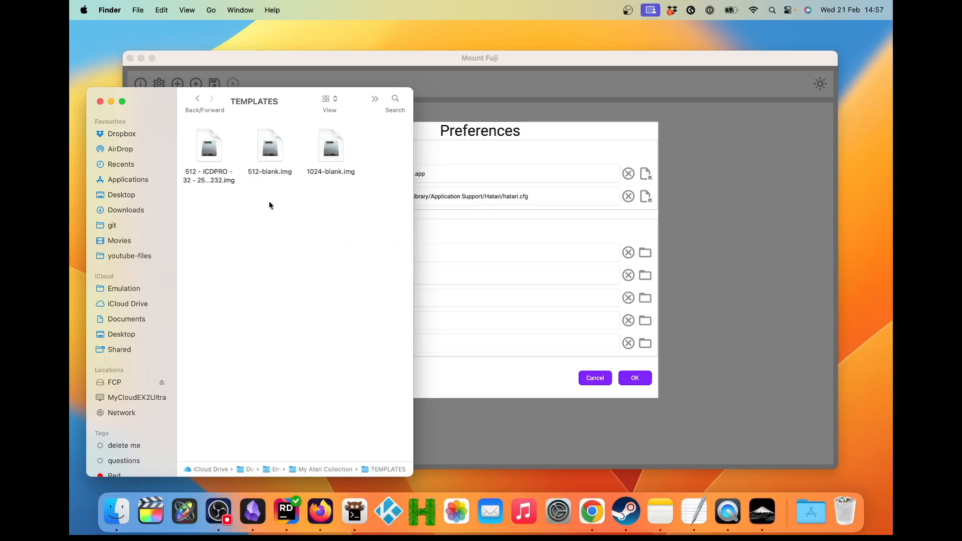
pyautogui.click(330, 147)
pyautogui.click(197, 98)
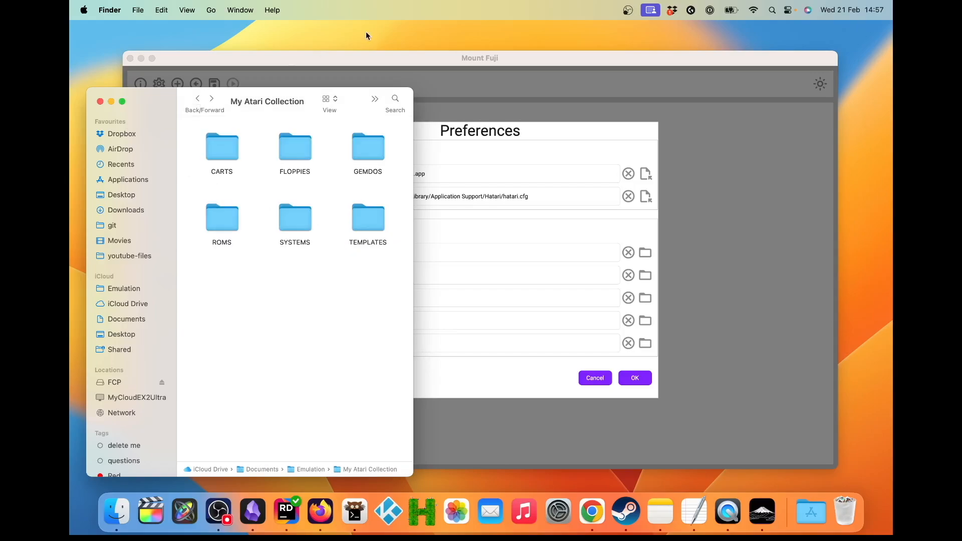
# Step: Switch back to Mount Fuji and set the default ROMs folder to My Atari Collection/ROMS
pyautogui.click(374, 58)
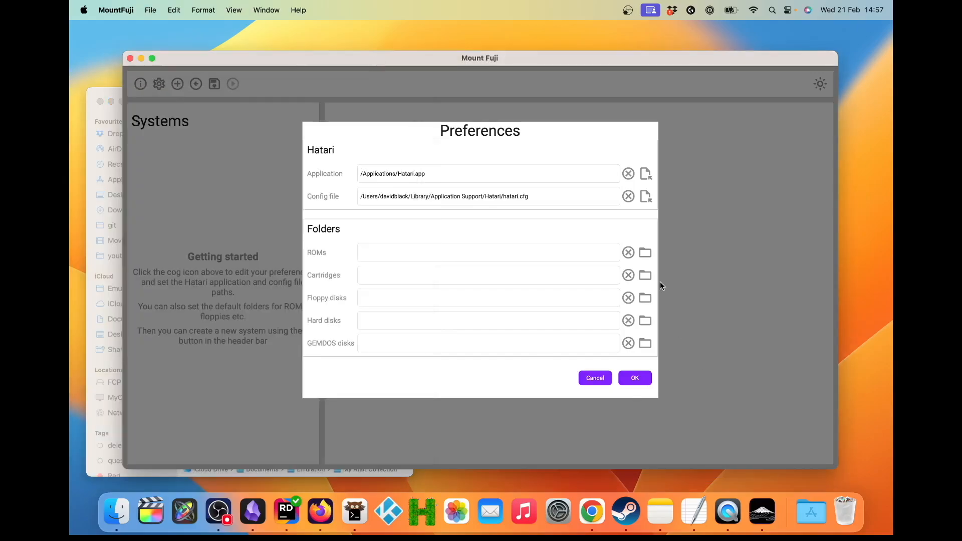
pyautogui.click(645, 253)
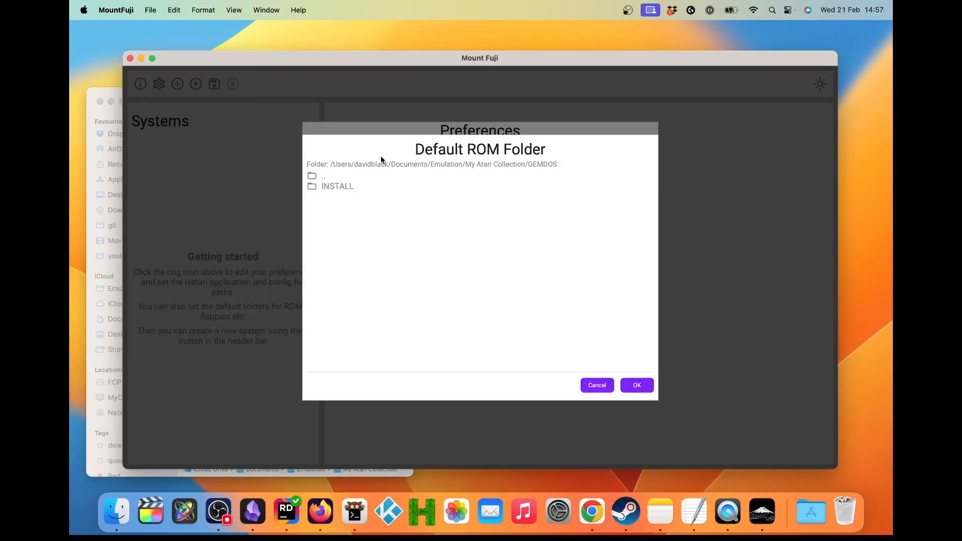
pyautogui.click(322, 175)
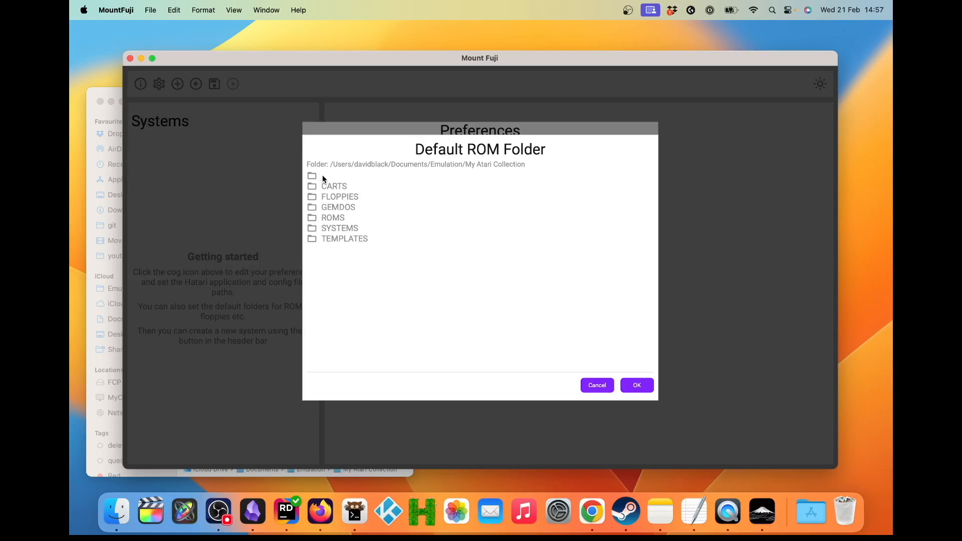
pyautogui.click(337, 220)
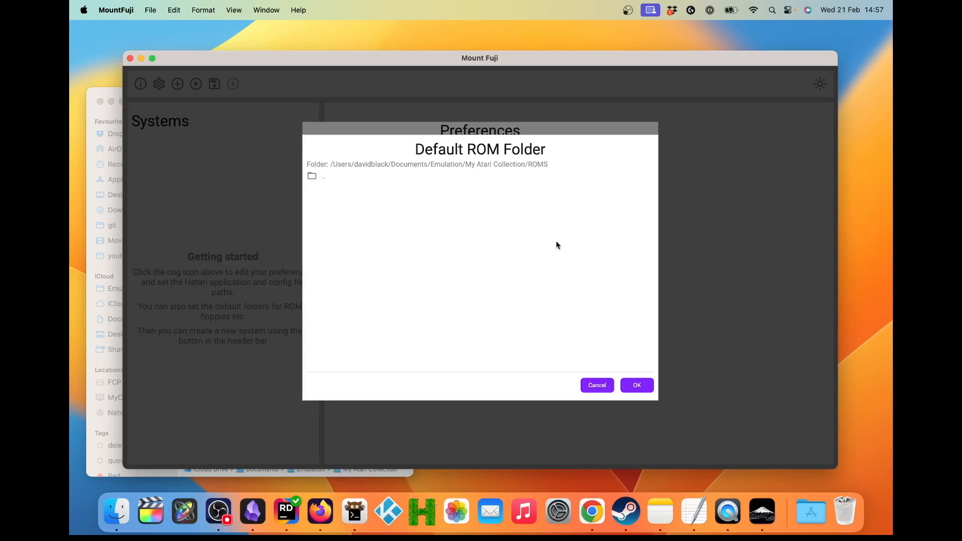
pyautogui.click(635, 388)
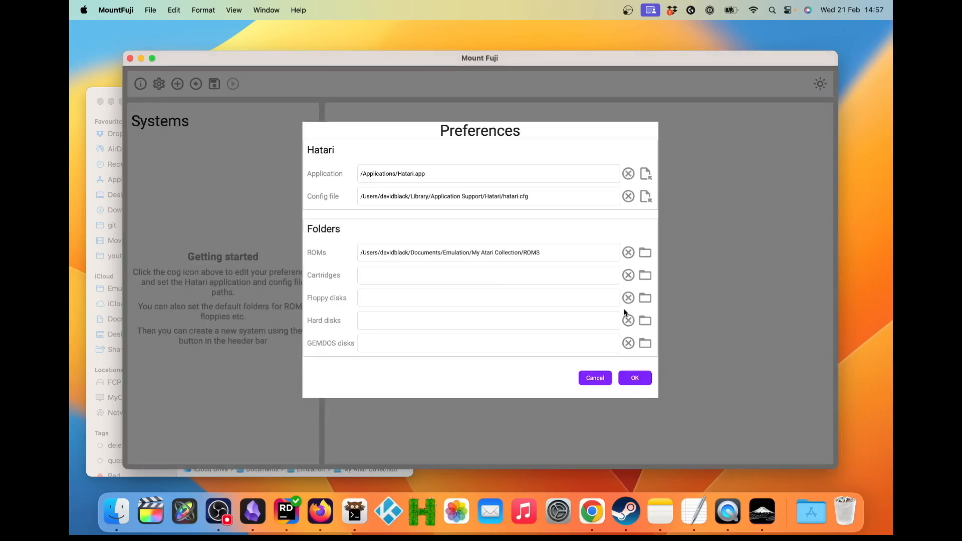
# Step: Set the default cartridges folder to My Atari Collection/CARTS
pyautogui.click(644, 279)
pyautogui.click(316, 175)
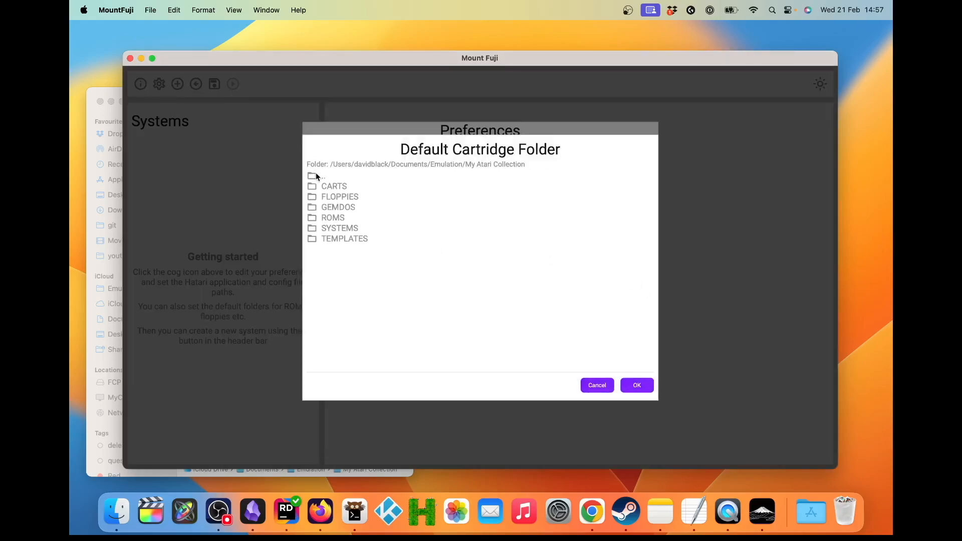
pyautogui.click(334, 188)
pyautogui.click(637, 385)
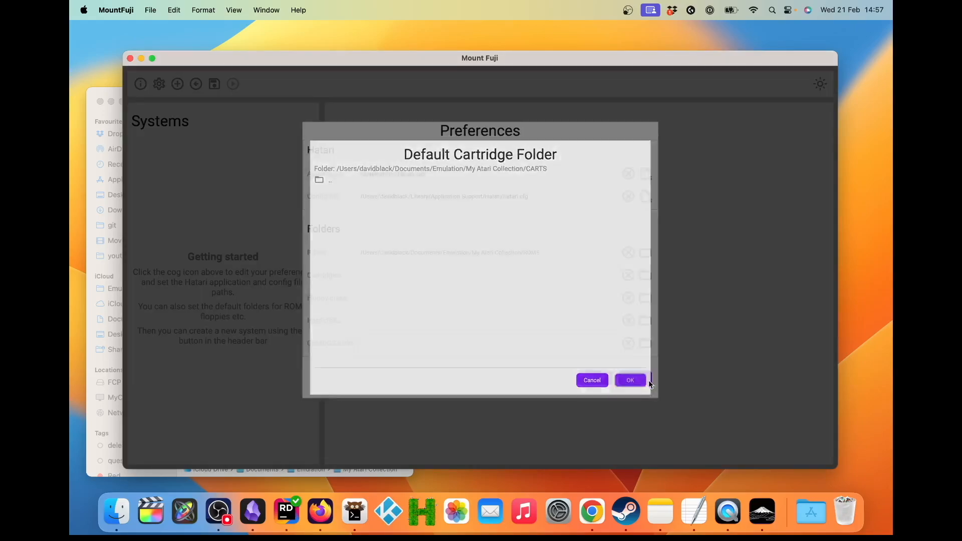
# Step: Set the default floppy disks folder to My Atari Collection/FLOPPIES
pyautogui.click(644, 299)
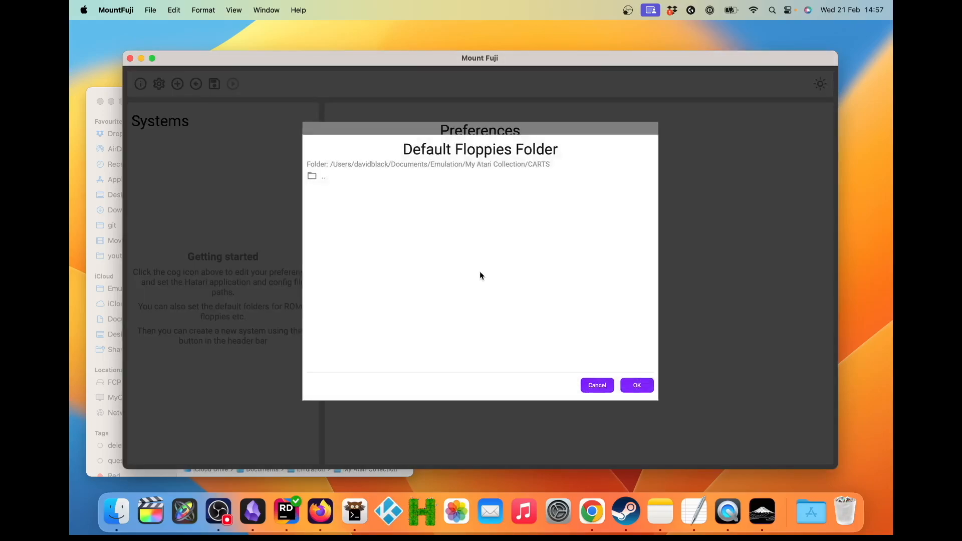
pyautogui.click(320, 177)
pyautogui.click(340, 196)
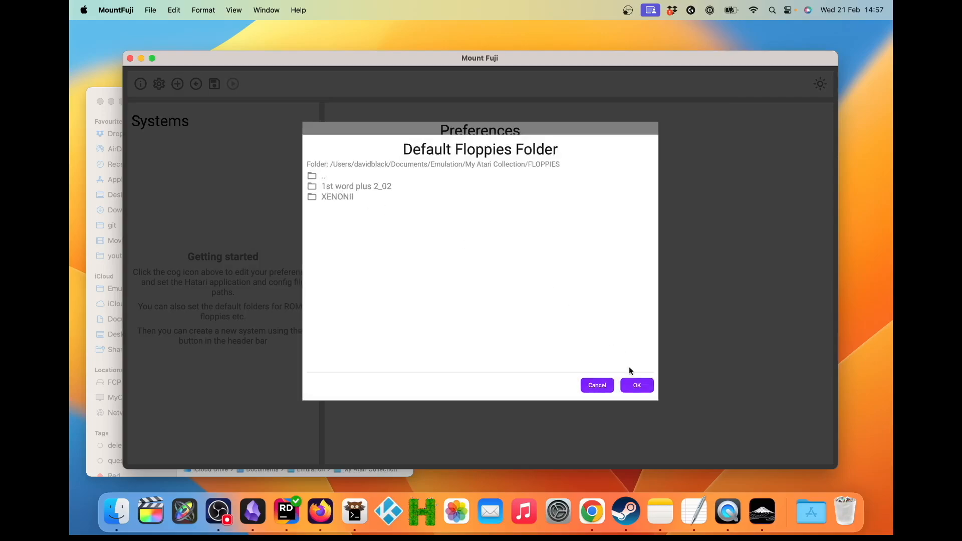
pyautogui.click(636, 384)
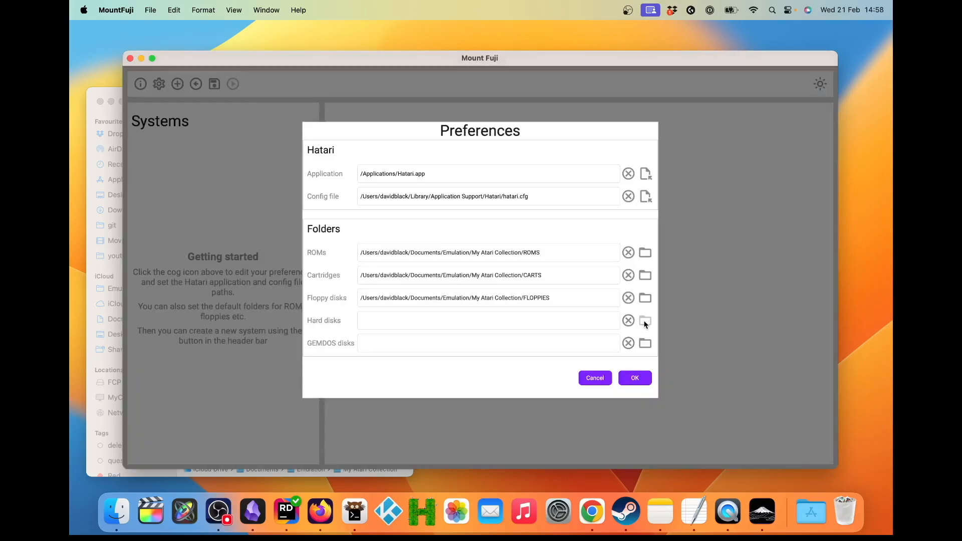
# Step: Set the default hard disks folder to My Atari Collection/SYSTEMS
pyautogui.click(645, 321)
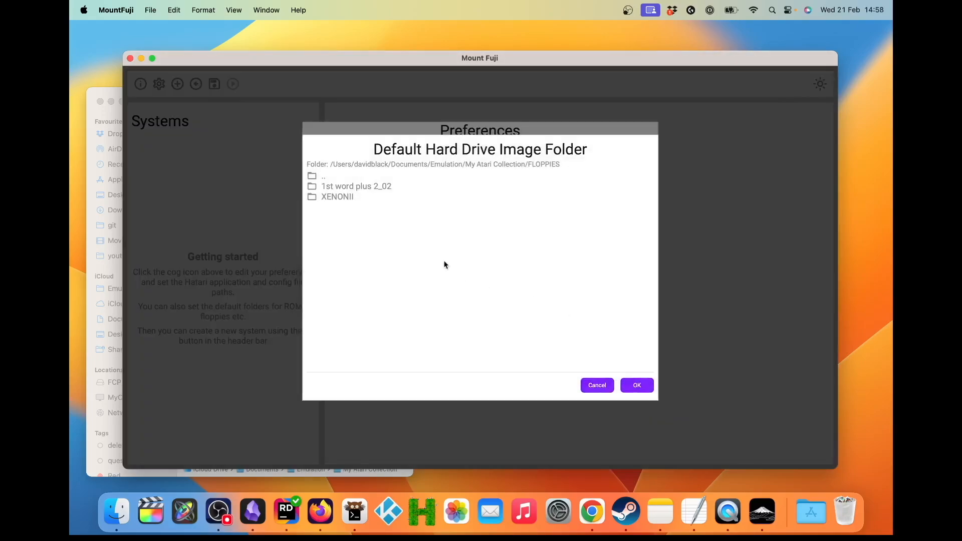
pyautogui.click(320, 176)
pyautogui.click(345, 229)
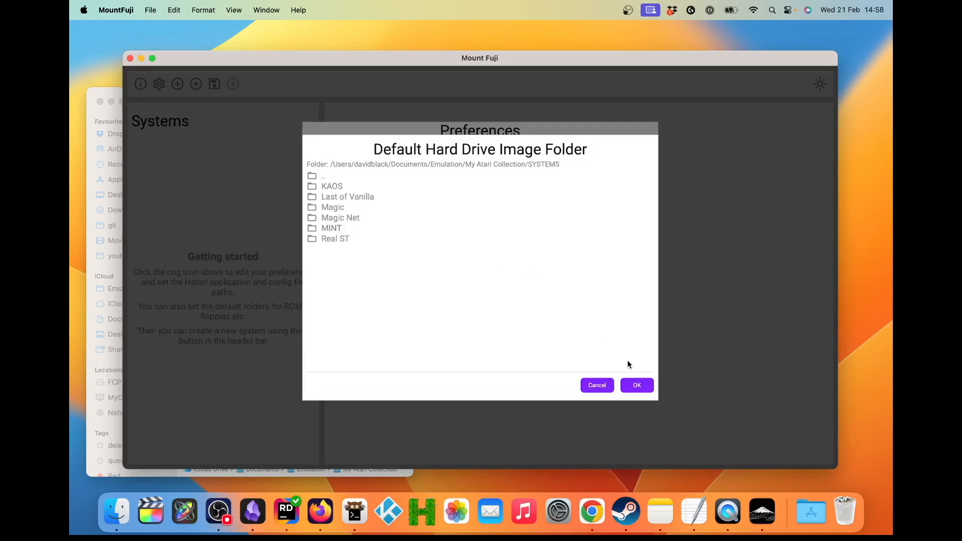
pyautogui.click(639, 384)
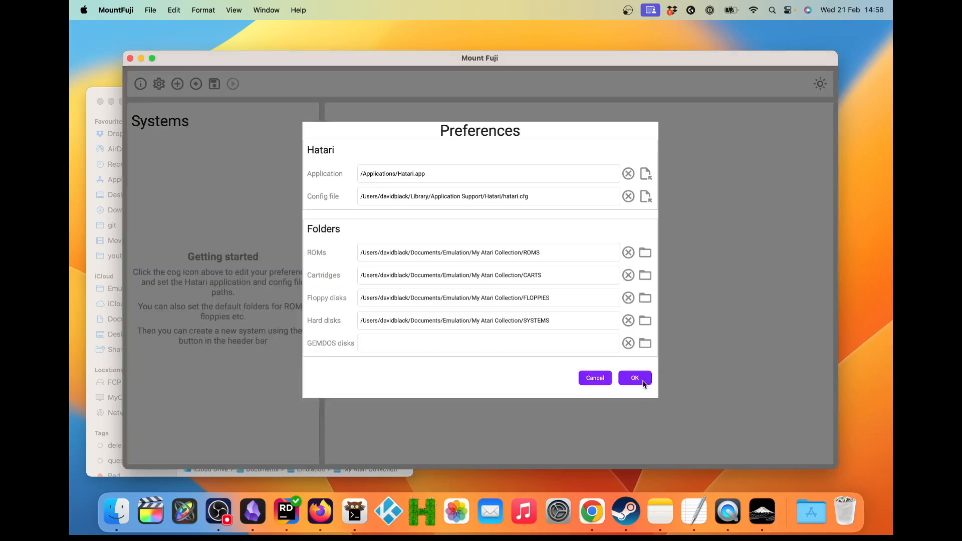
# Step: Set the default GEMDOS disks folder to My Atari Collection/GEMDOS and save the preferences
pyautogui.click(645, 344)
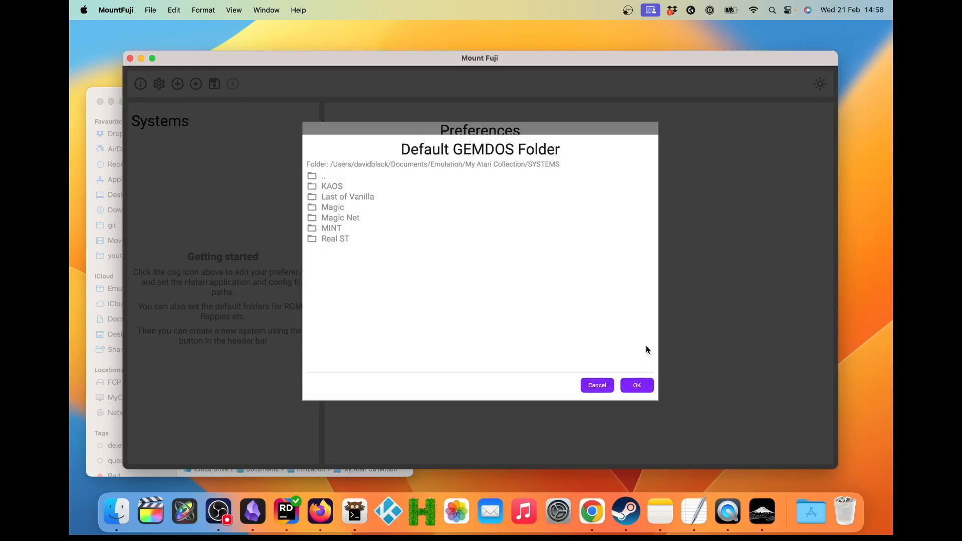
pyautogui.click(322, 177)
pyautogui.click(344, 204)
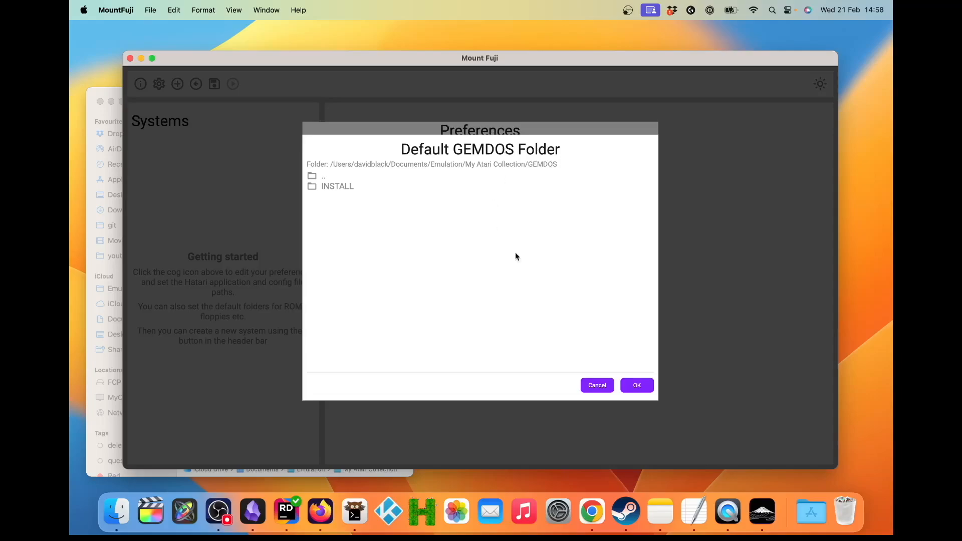
pyautogui.click(634, 384)
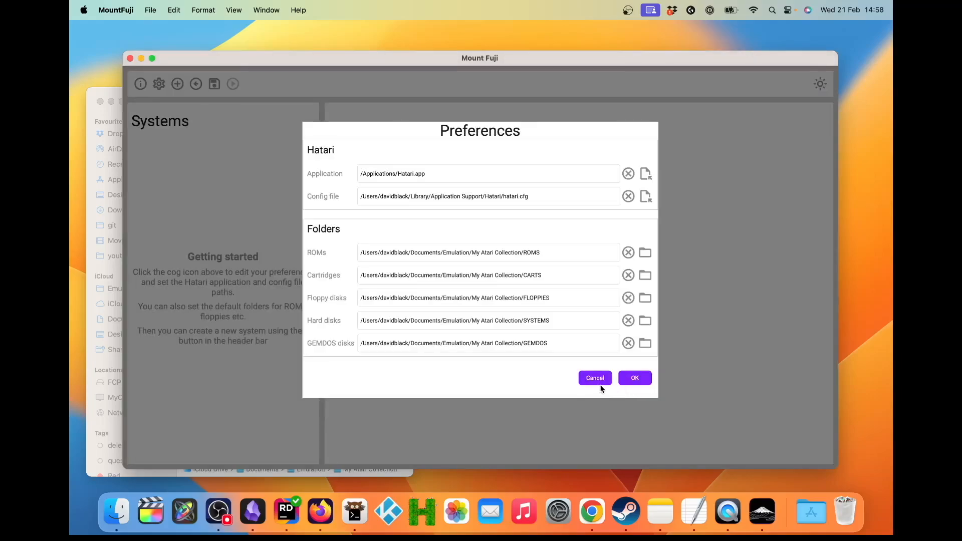
pyautogui.click(635, 378)
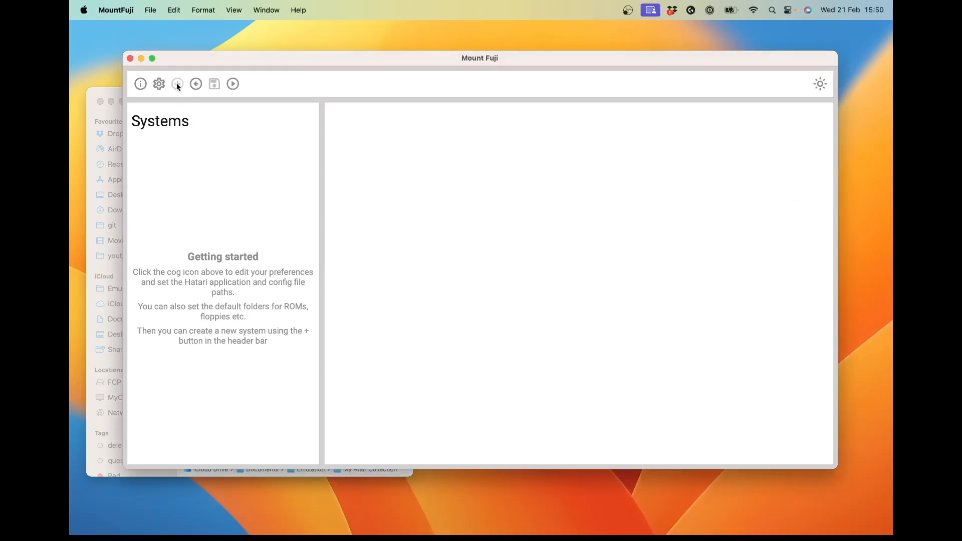
# Step: Create a new system from the ST template with the name My Rel ST
pyautogui.click(177, 83)
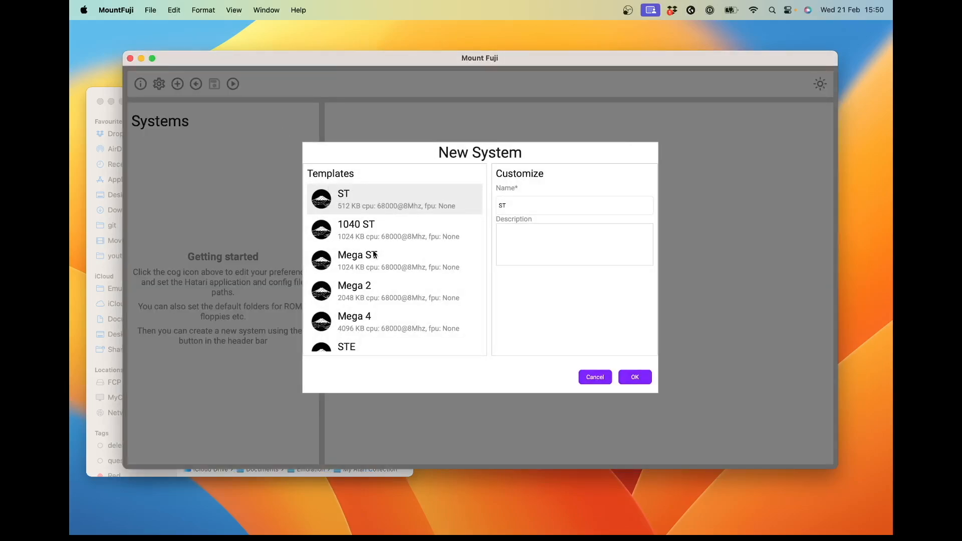
pyautogui.scroll(-5, 414, 270)
pyautogui.scroll(5, 413, 268)
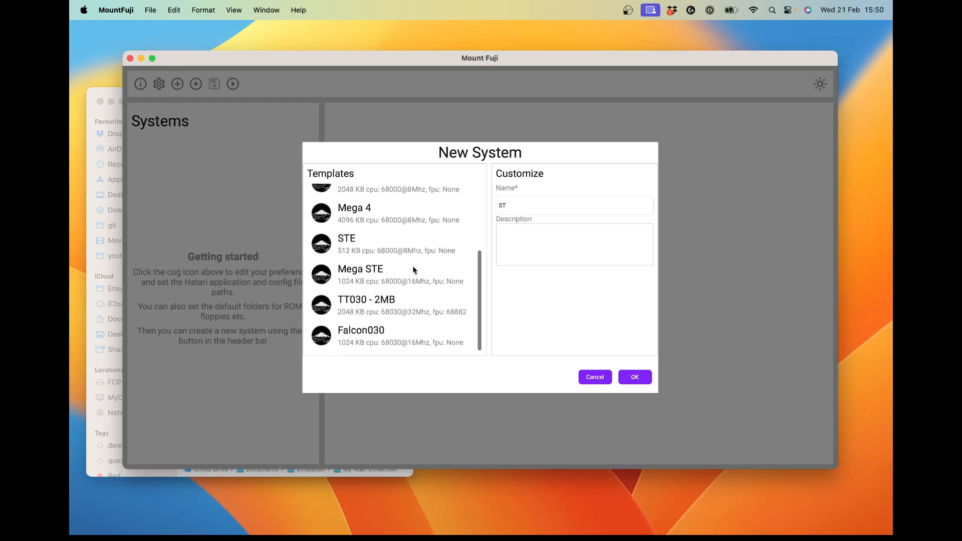
pyautogui.click(521, 205)
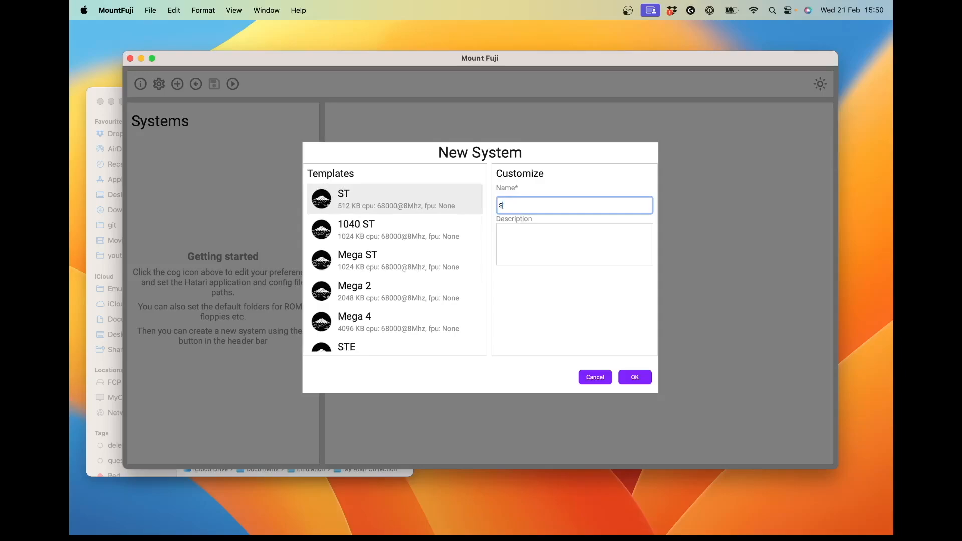
pyautogui.press('BackSpace')
pyautogui.write('My Rel ST')
pyautogui.click(641, 379)
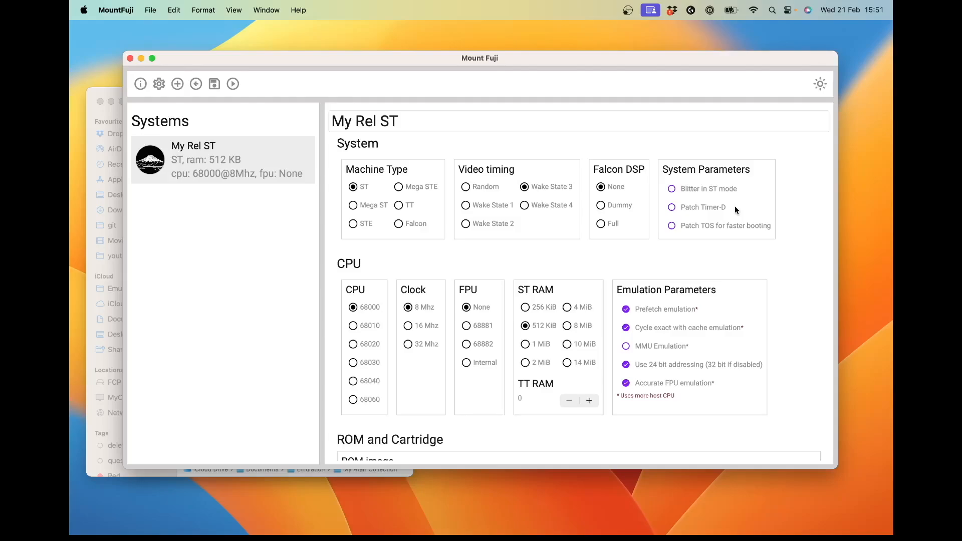
# Step: Correct the new system's name to My Real ST
pyautogui.click(455, 126)
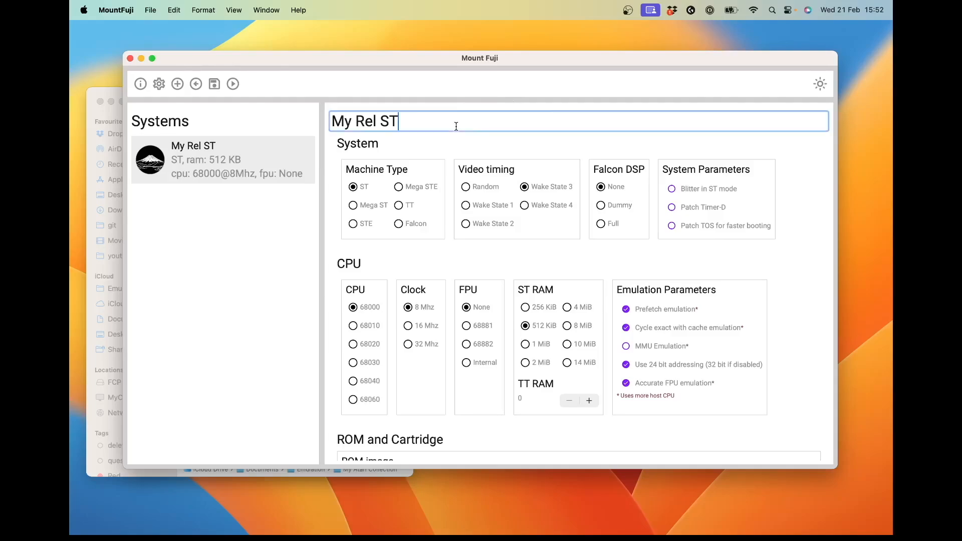
pyautogui.press('Left')
pyautogui.press('Left')
pyautogui.press('Left')
pyautogui.press('Left')
pyautogui.write('a')
pyautogui.press('Return')
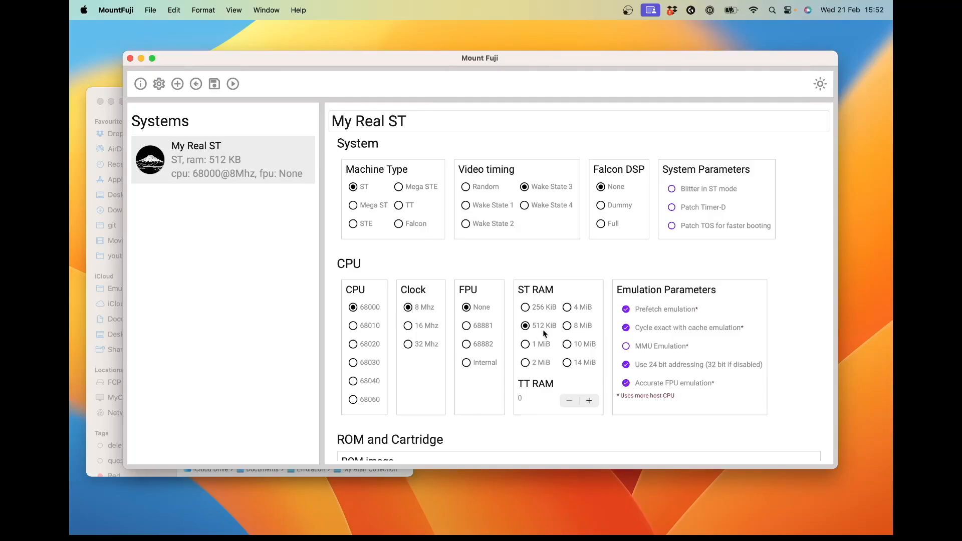
# Step: Set the system's ST RAM to 4 MiB and choose TOS_104.img from the ROMS folder as its ROM image
pyautogui.click(567, 308)
pyautogui.scroll(-5, 567, 310)
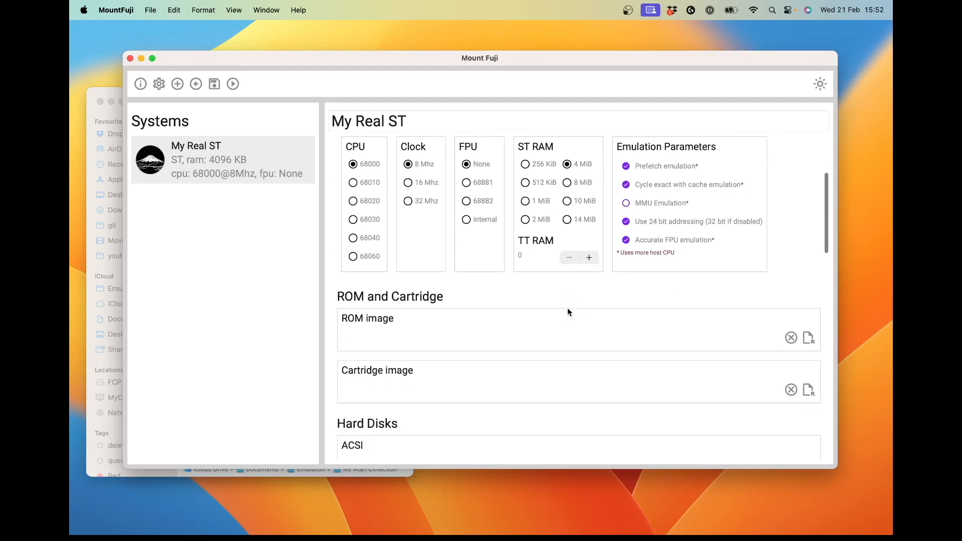
pyautogui.scroll(1, 568, 309)
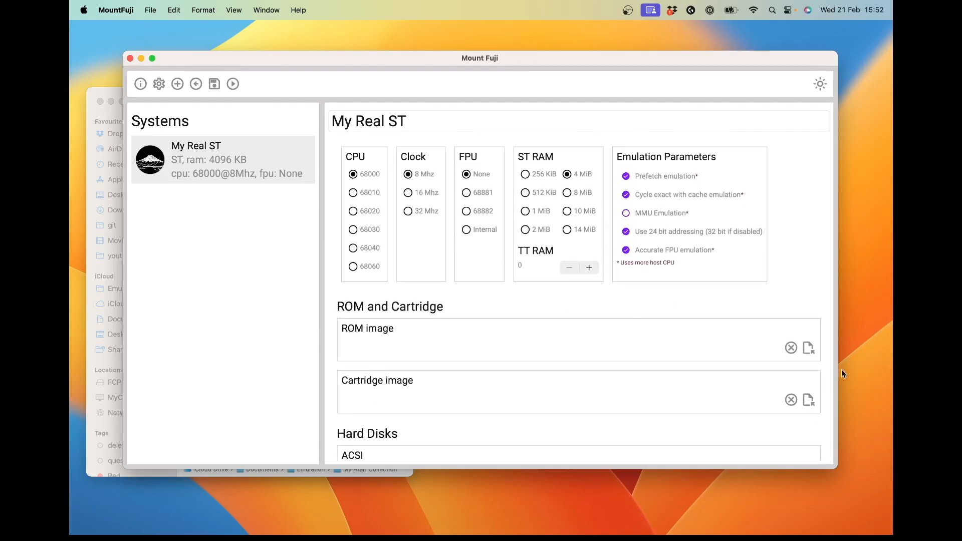
pyautogui.click(809, 347)
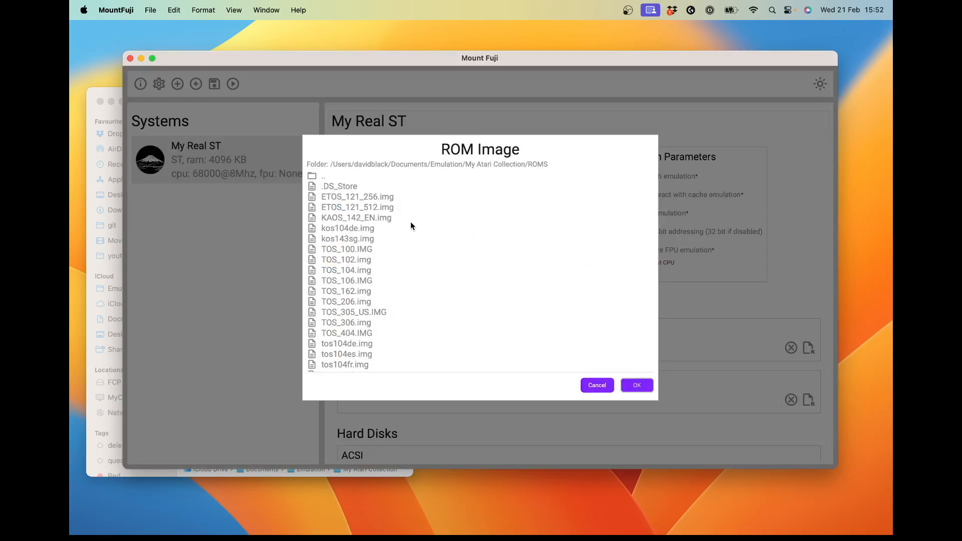
pyautogui.click(360, 273)
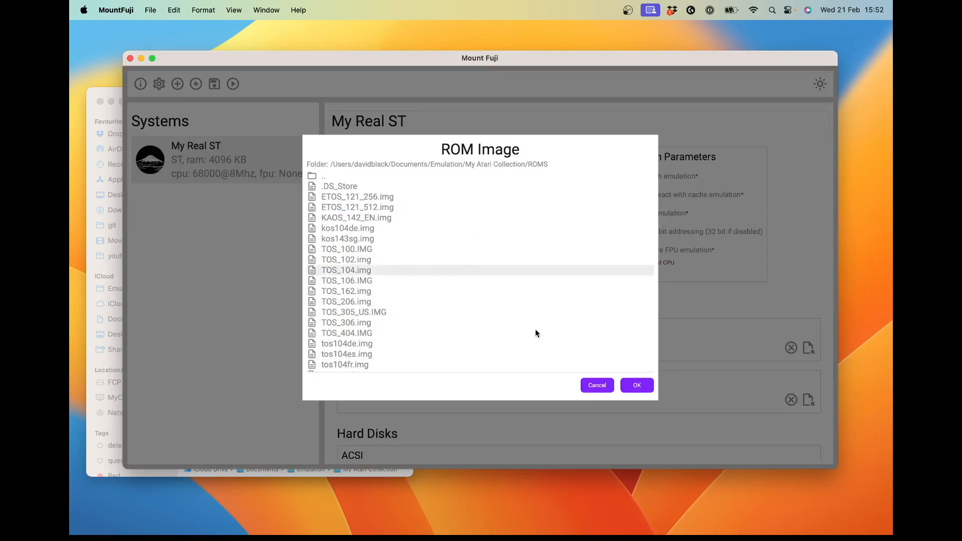
pyautogui.click(637, 387)
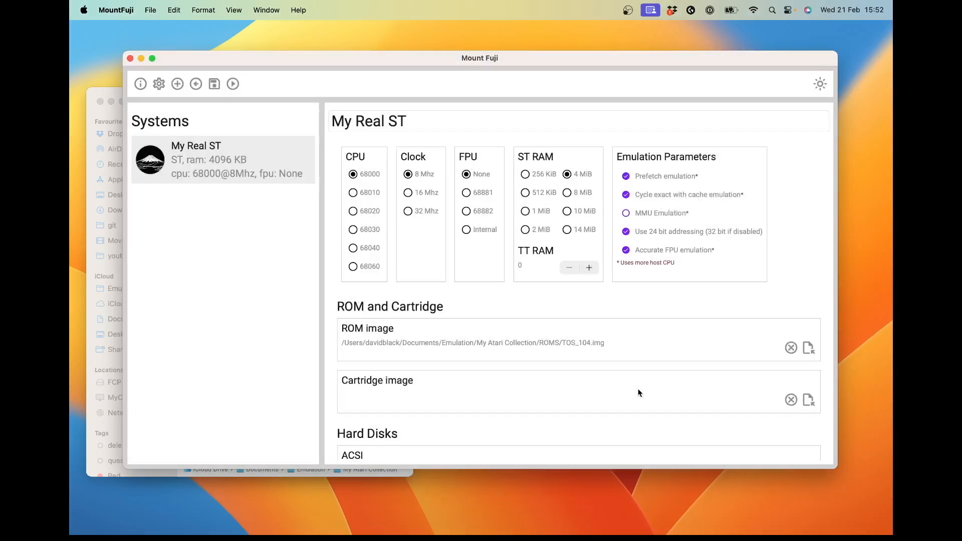
# Step: Assign the 1024.img disk image from SYSTEMS/Real ST to ACSI HD 0
pyautogui.scroll(-5, 590, 326)
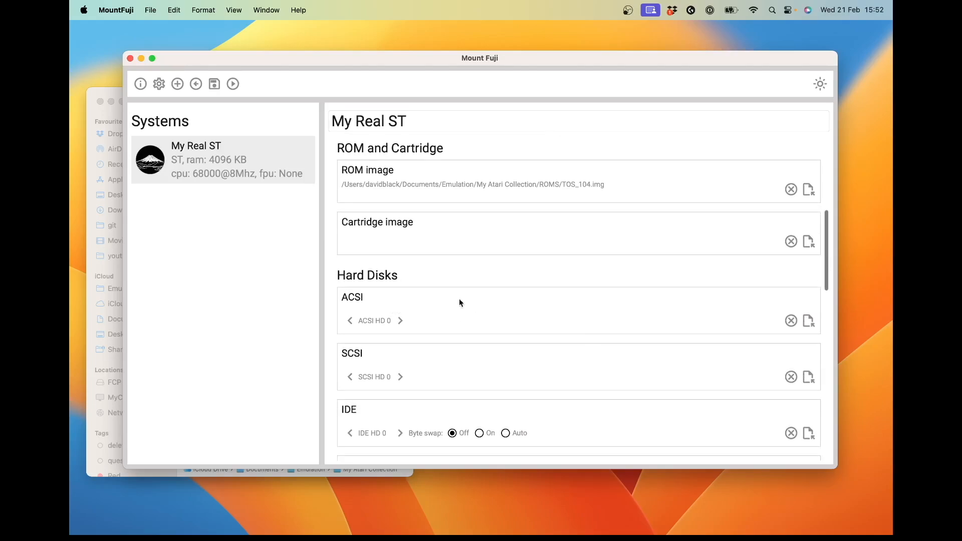
pyautogui.click(811, 323)
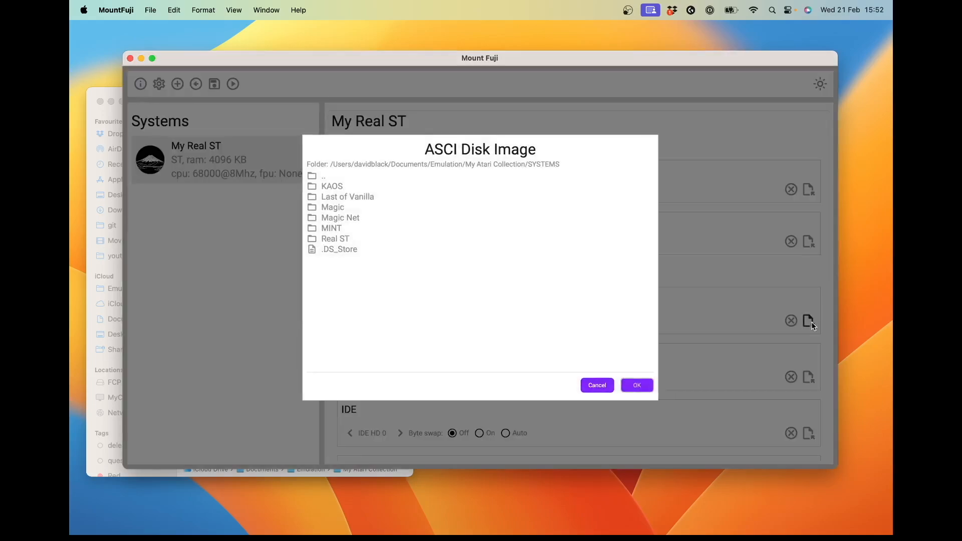
pyautogui.doubleClick(338, 238)
pyautogui.click(340, 200)
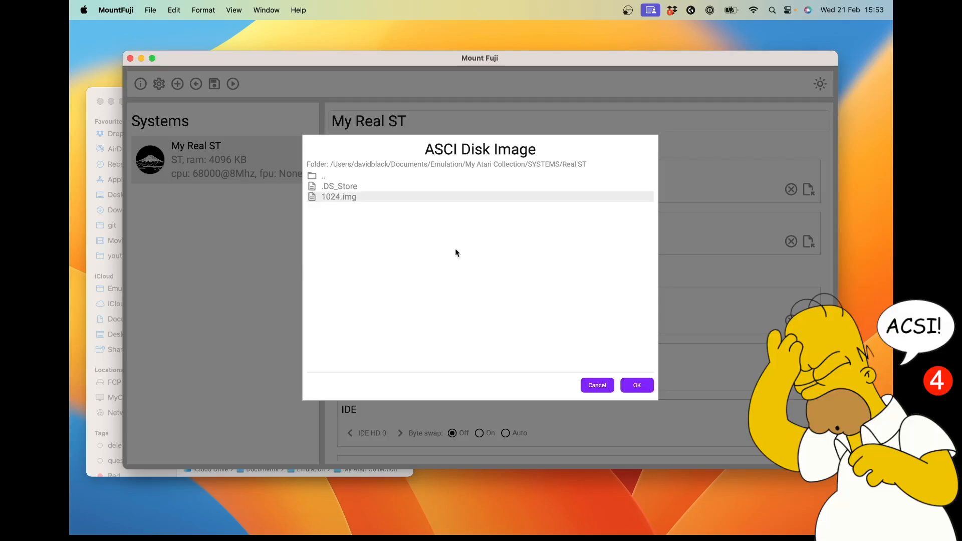
pyautogui.click(636, 385)
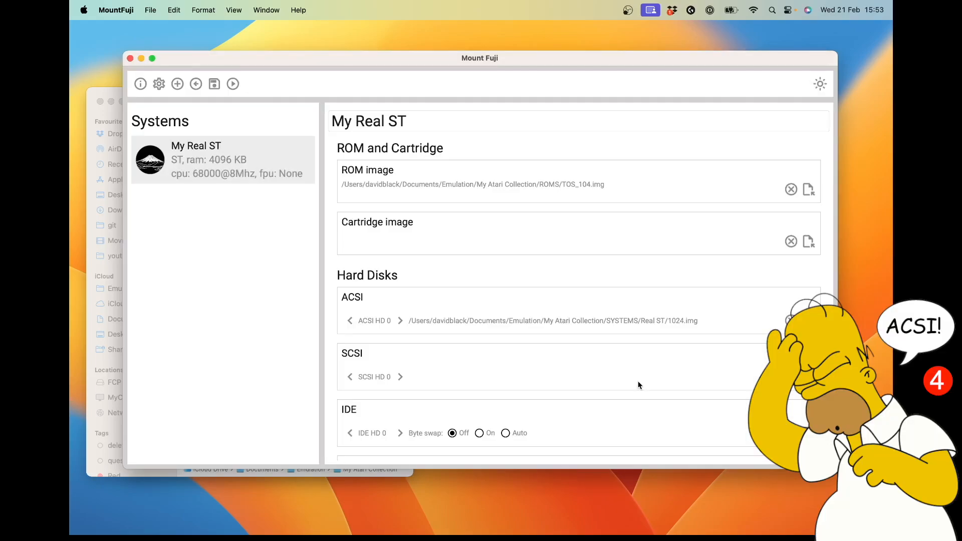
# Step: Set the system's GEMDOS folder to My Atari Collection/GEMDOS and enable adding the GEMDOS HD after ACSI/SCSI/IDE partitions
pyautogui.scroll(-4, 638, 384)
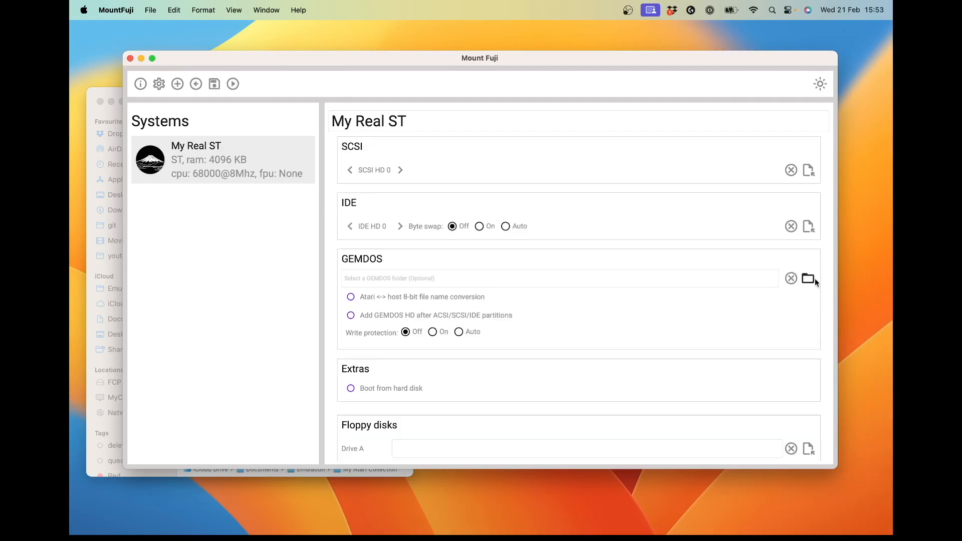
pyautogui.click(807, 278)
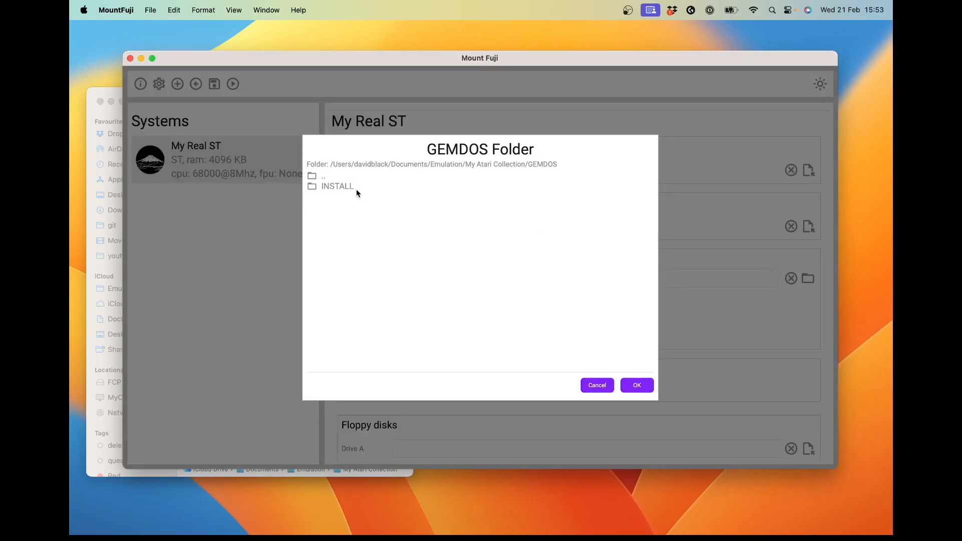
pyautogui.click(646, 388)
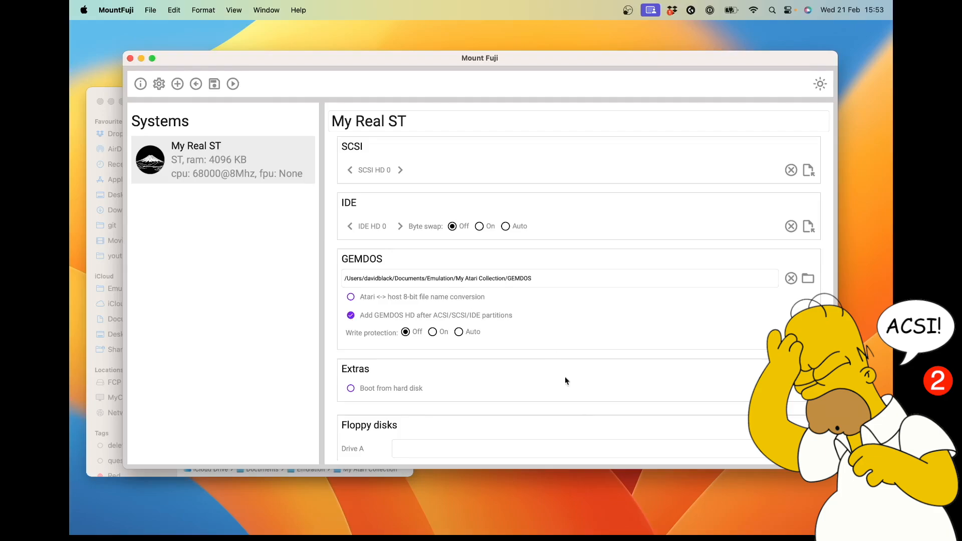
# Step: Set the Hatari screen indicators to None and review the system's floppy, screen and sound settings
pyautogui.scroll(-2, 576, 414)
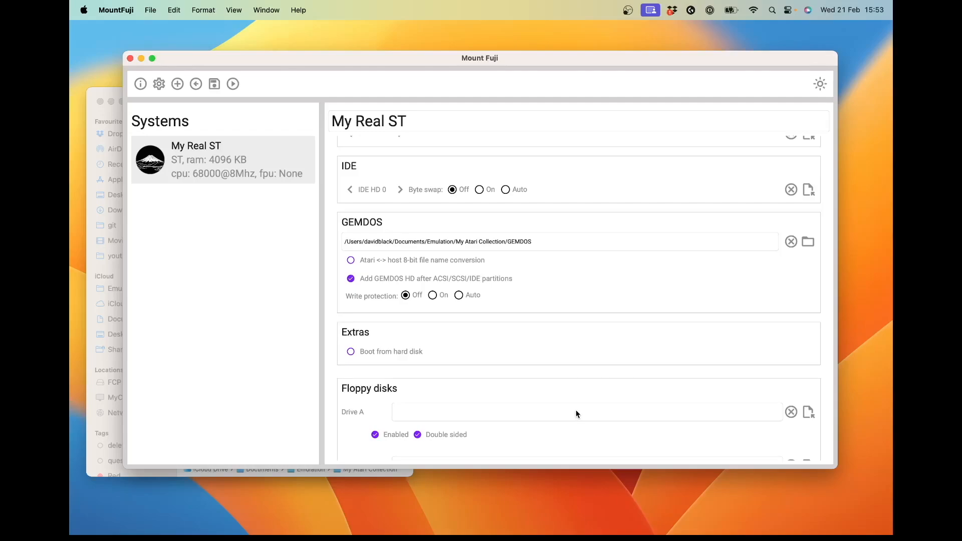
pyautogui.scroll(-5, 576, 414)
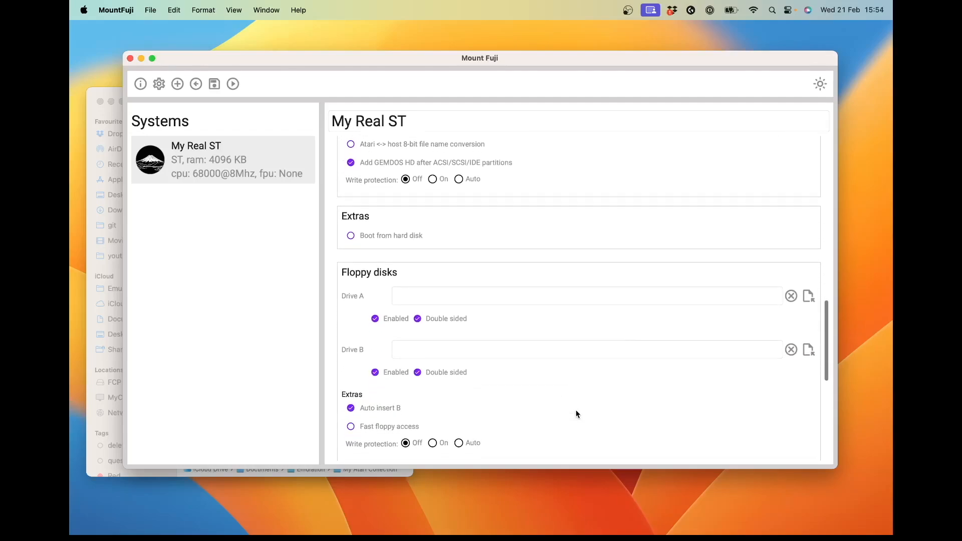
pyautogui.scroll(-5, 576, 414)
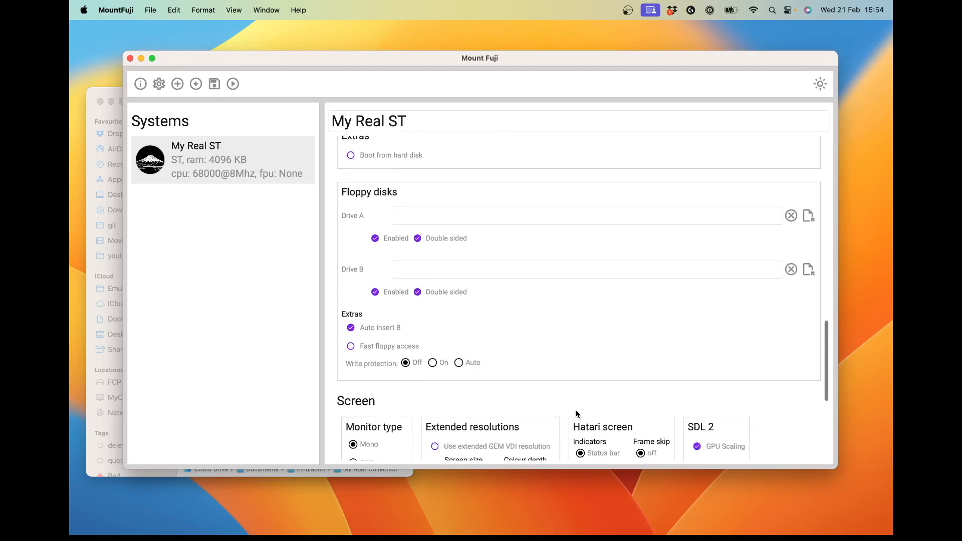
pyautogui.scroll(-4, 584, 367)
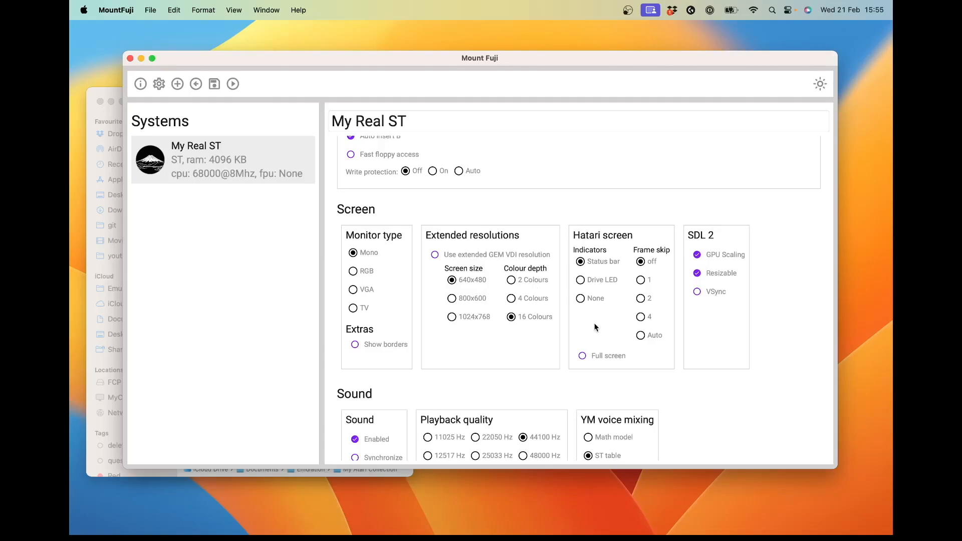
pyautogui.click(580, 299)
pyautogui.scroll(-2, 776, 353)
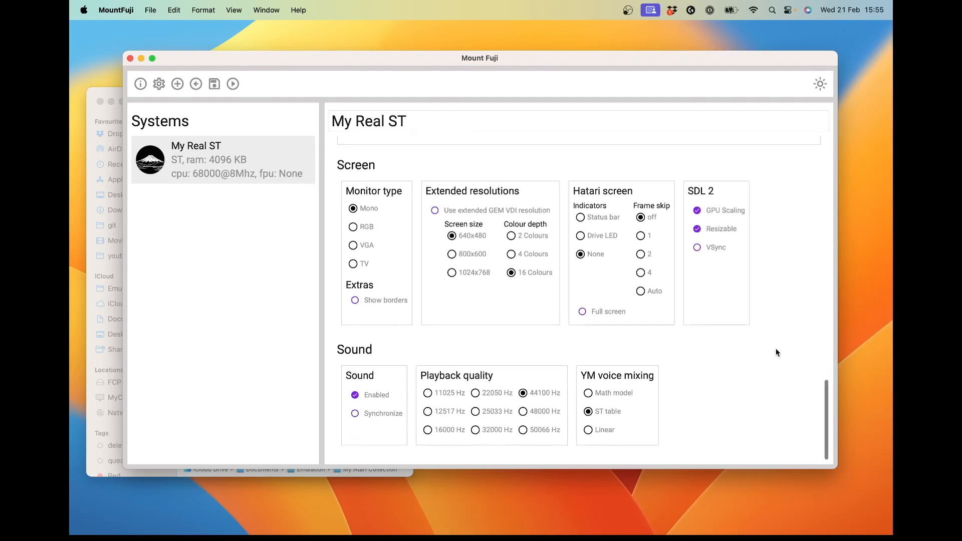
pyautogui.scroll(-1, 775, 353)
pyautogui.scroll(1, 775, 352)
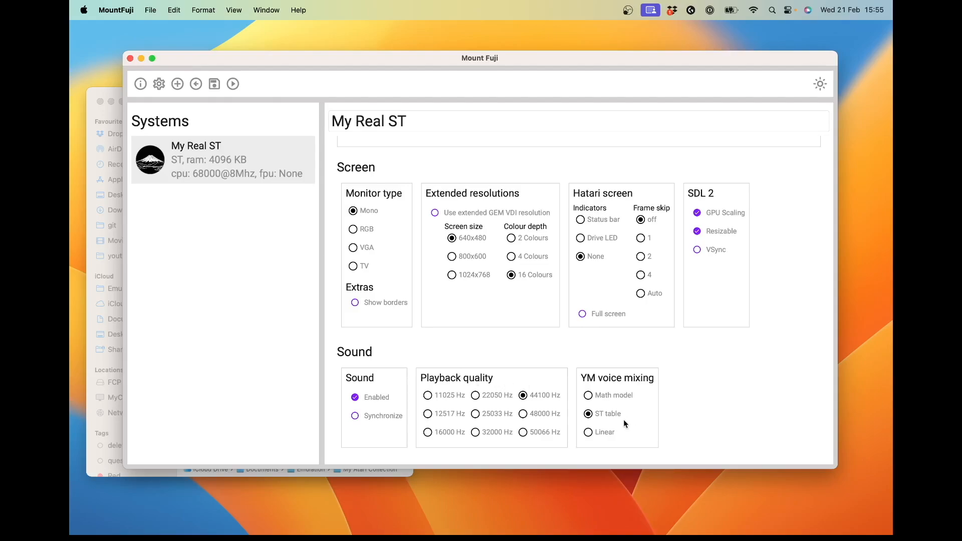
# Step: Save the My Real ST system, launch it in Hatari and boot the Genva-NeoDesk set
pyautogui.click(214, 86)
pyautogui.click(232, 85)
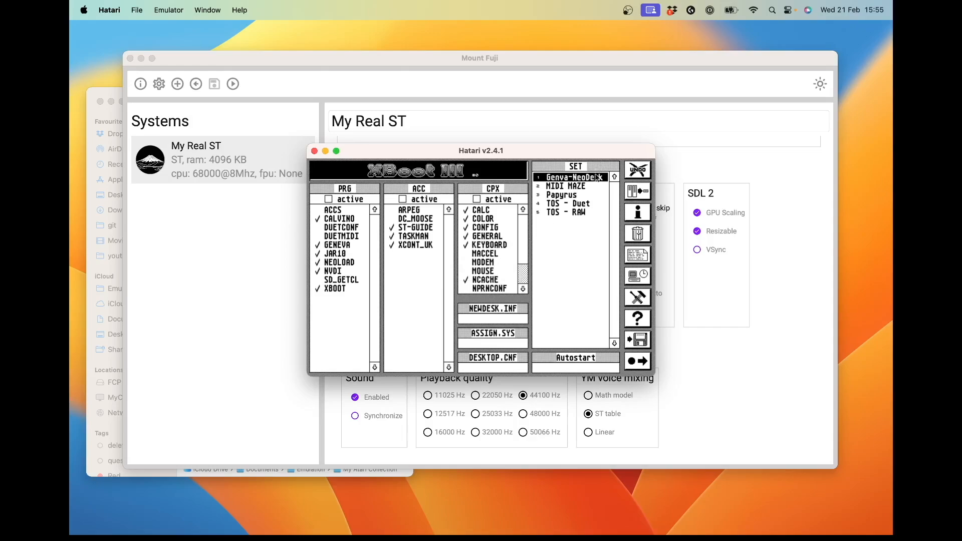
pyautogui.doubleClick(565, 180)
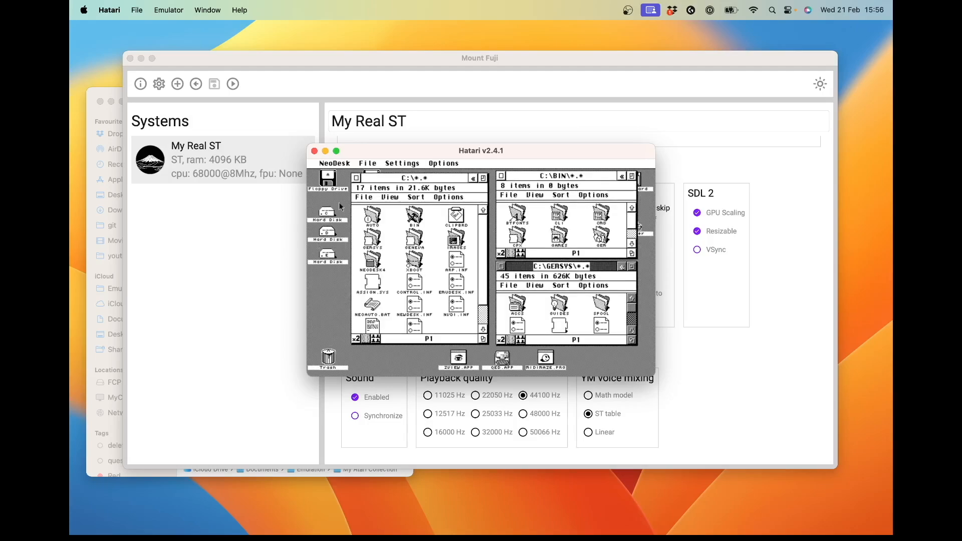
# Step: View the contents of hard disk E on the NeoDesk desktop, close its window and quit Hatari
pyautogui.doubleClick(327, 255)
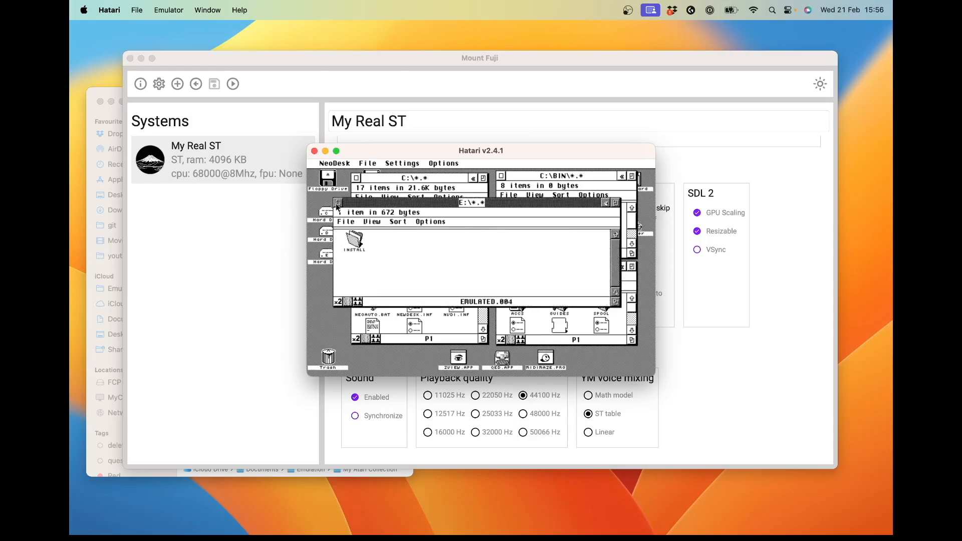
pyautogui.click(338, 202)
pyautogui.press('super+q')
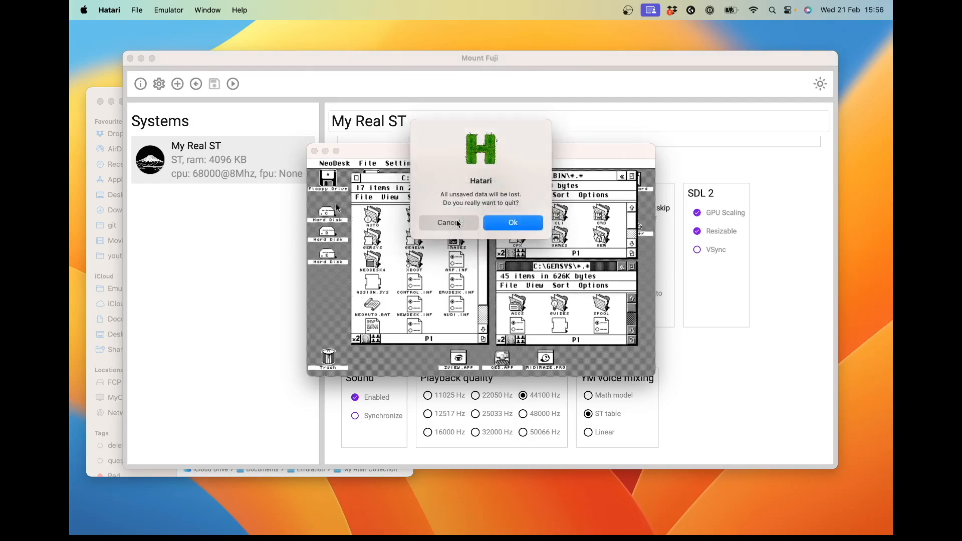
pyautogui.click(522, 227)
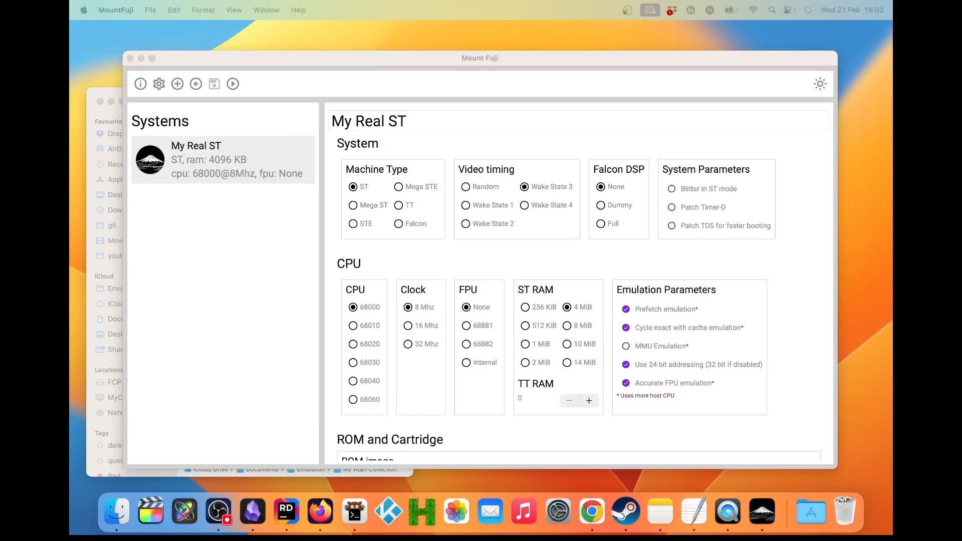
# Step: Create a new system from the Falcon030 template and name it Falcon
pyautogui.click(177, 84)
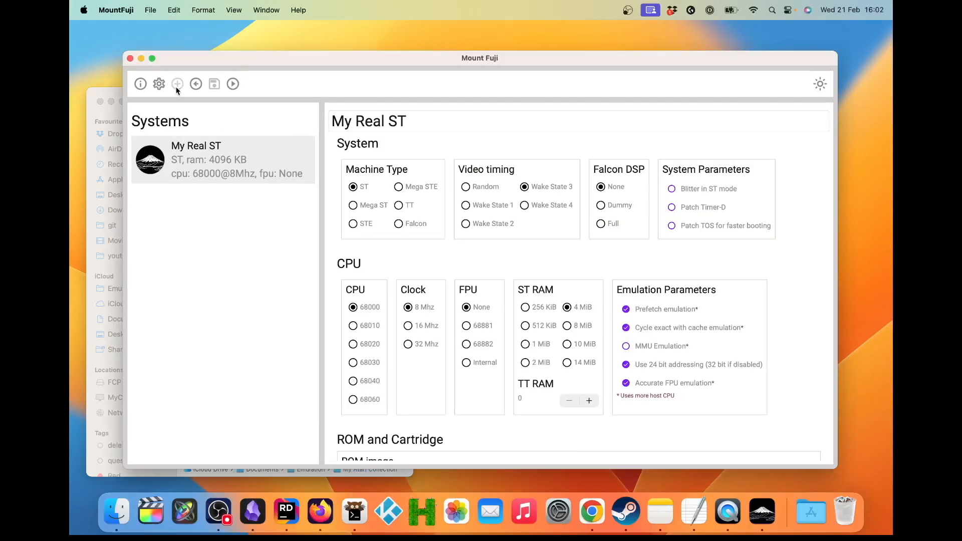
pyautogui.scroll(-5, 430, 284)
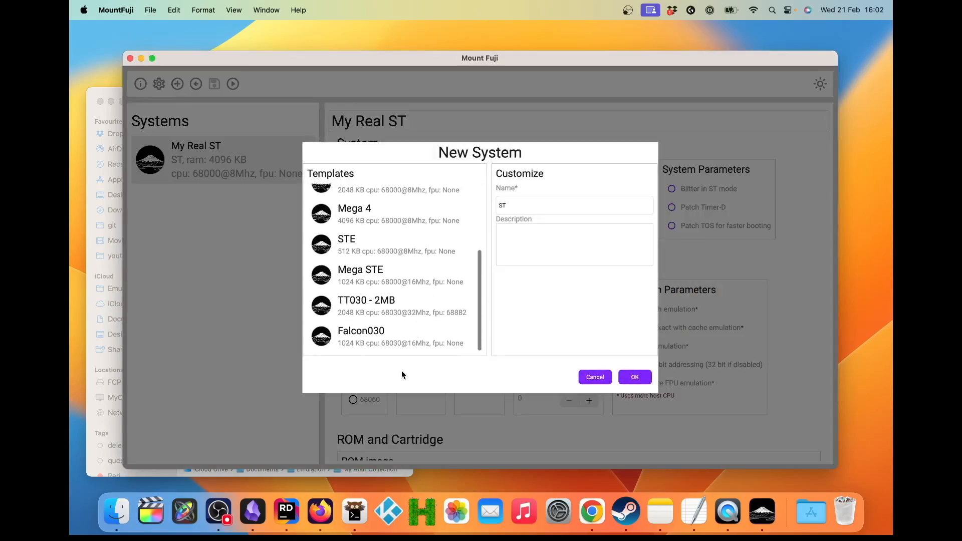
pyautogui.click(401, 343)
pyautogui.click(554, 205)
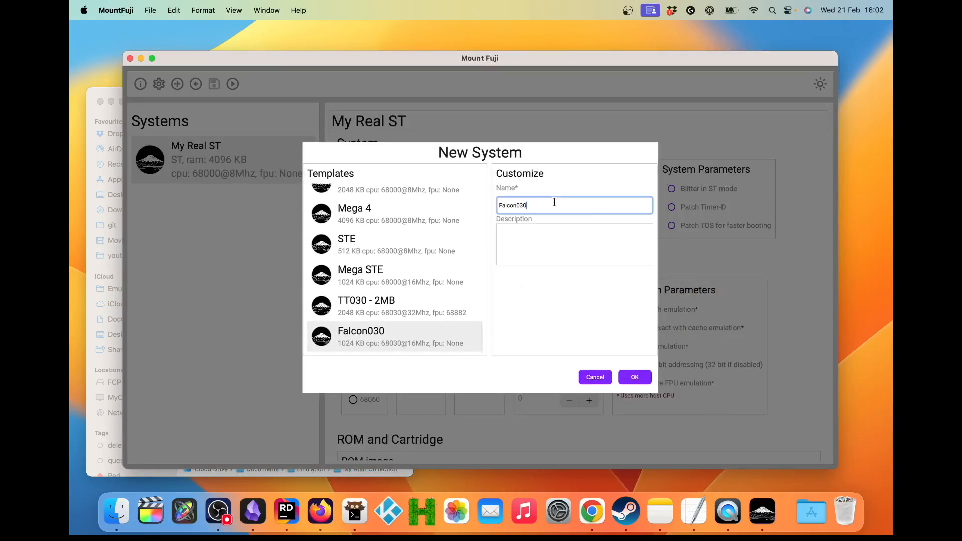
pyautogui.press('BackSpace')
pyautogui.press('BackSpace')
pyautogui.press('BackSpace')
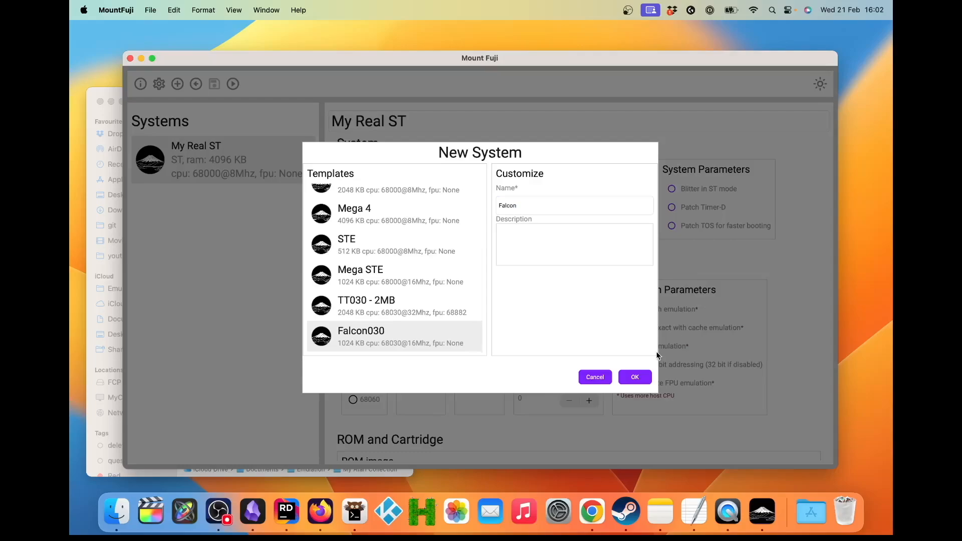
pyautogui.click(635, 376)
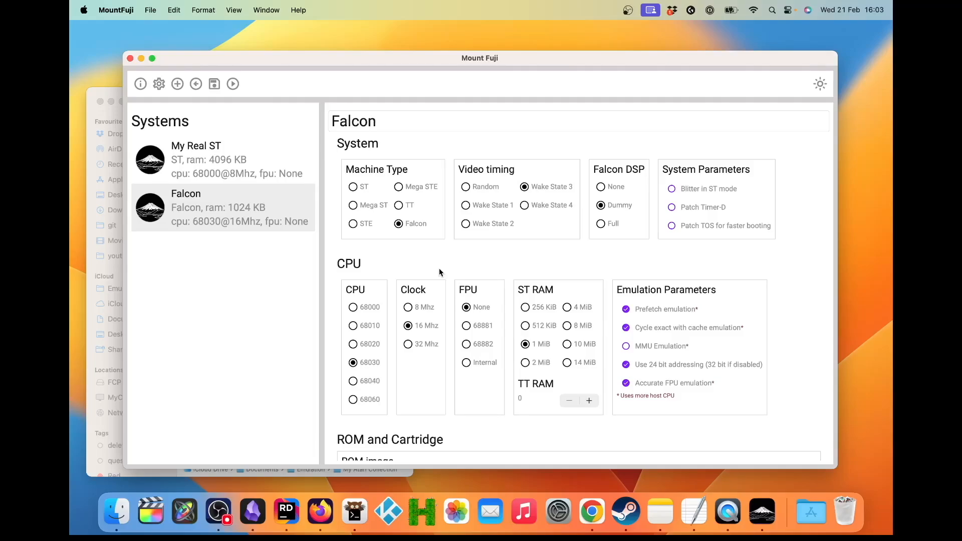
# Step: Set the Falcon system's clock to 32 MHz, its FPU to 68882 and its ST RAM to 10 MiB
pyautogui.click(408, 344)
pyautogui.click(466, 344)
pyautogui.scroll(-3, 467, 343)
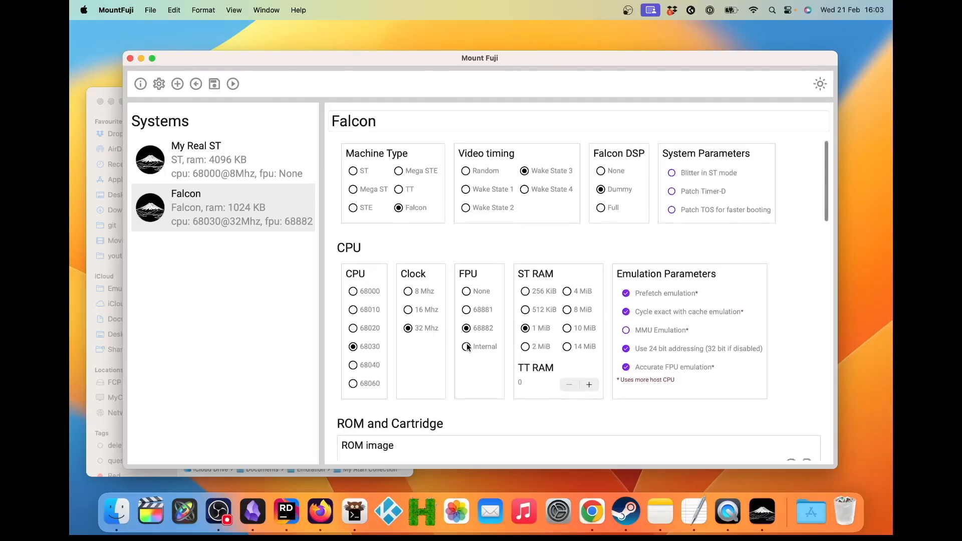
pyautogui.click(568, 297)
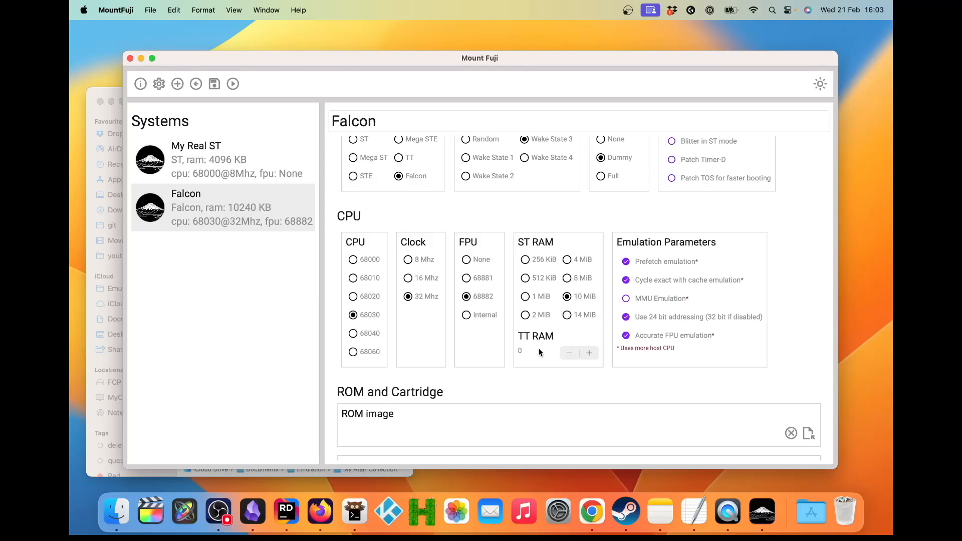
# Step: Choose ETOS_121_512.img from the ROMS folder as the Falcon system's ROM image
pyautogui.scroll(-10, 509, 374)
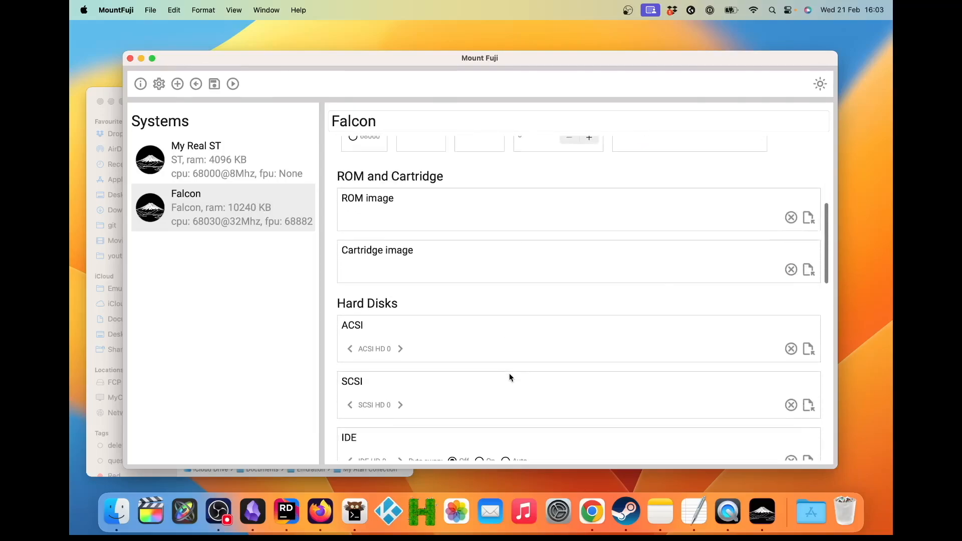
pyautogui.click(808, 218)
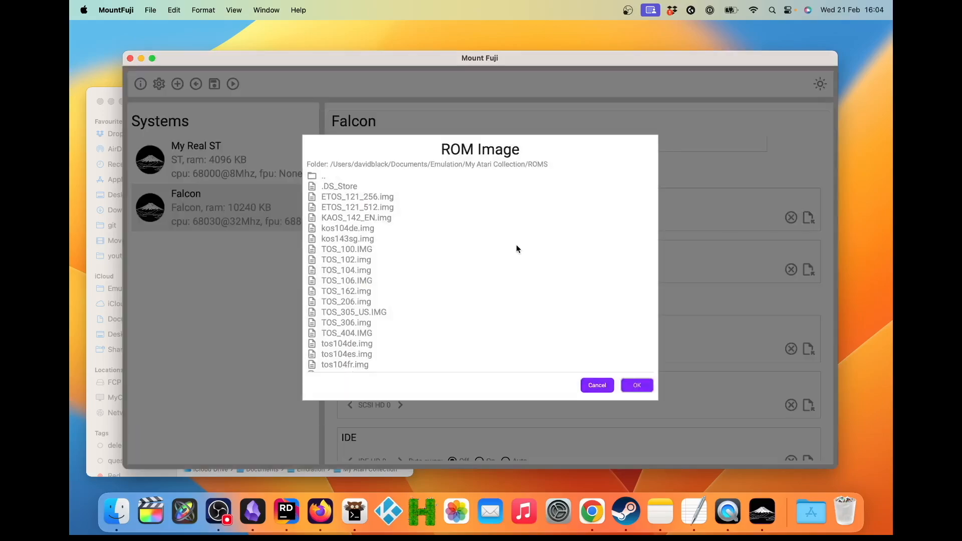
pyautogui.click(381, 208)
pyautogui.click(636, 385)
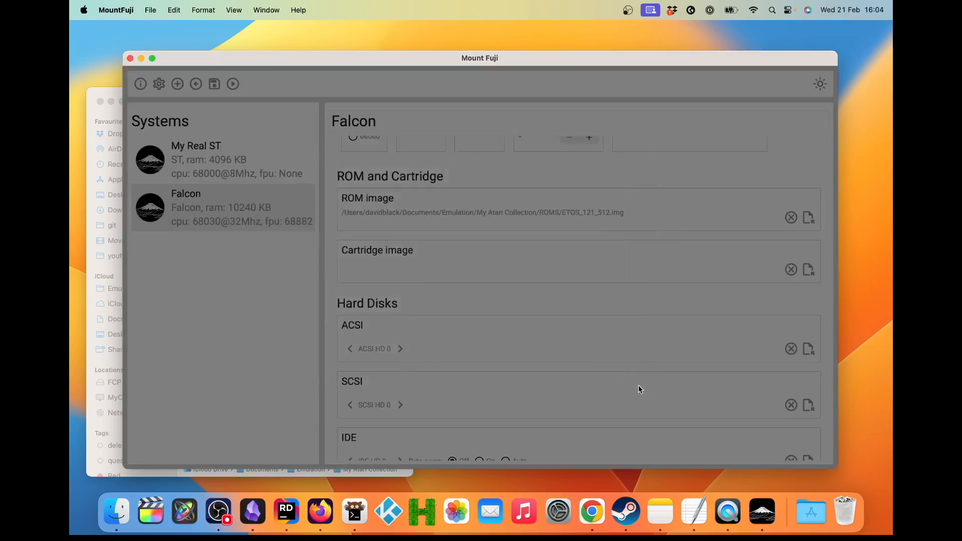
# Step: Assign the drive-0.img disk image from SYSTEMS/MINT to IDE HD 0
pyautogui.scroll(-6, 550, 338)
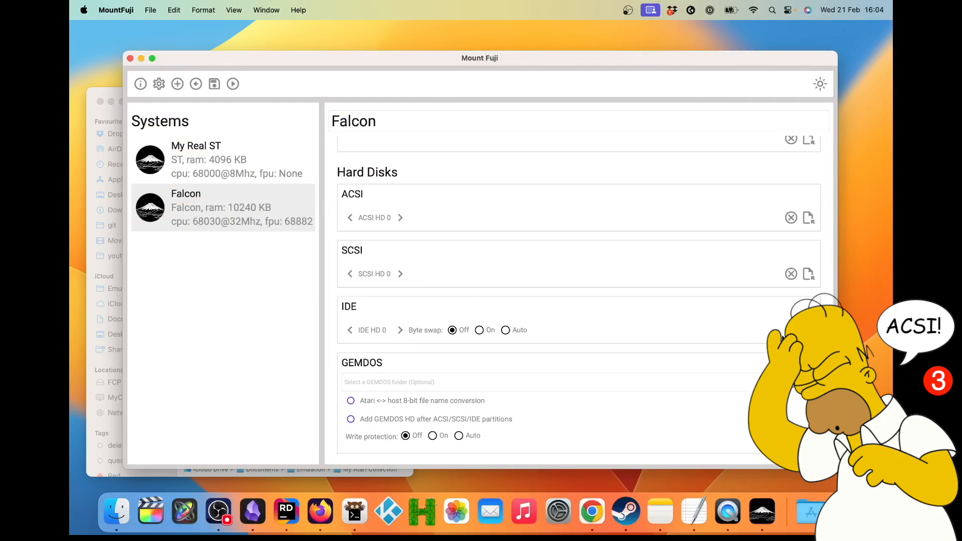
pyautogui.click(809, 330)
pyautogui.doubleClick(327, 228)
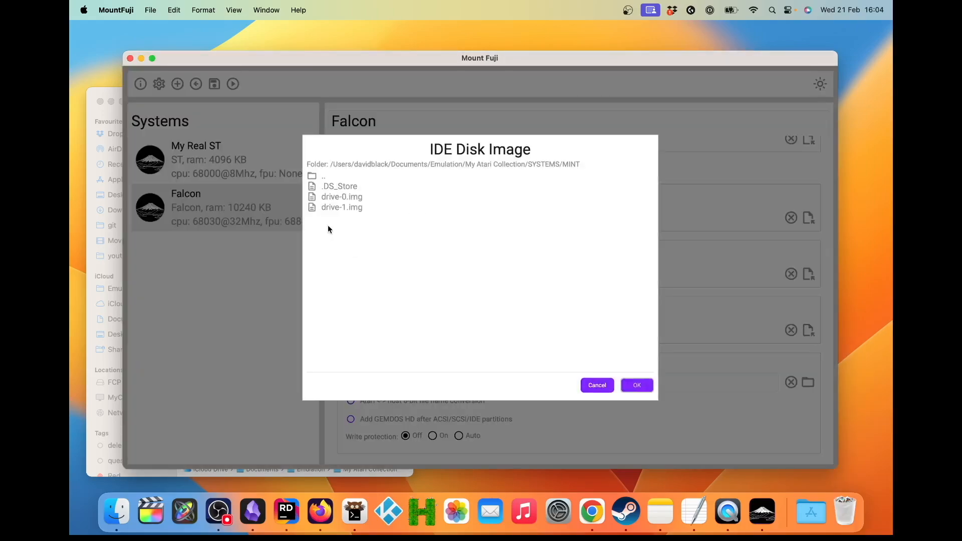
pyautogui.click(348, 199)
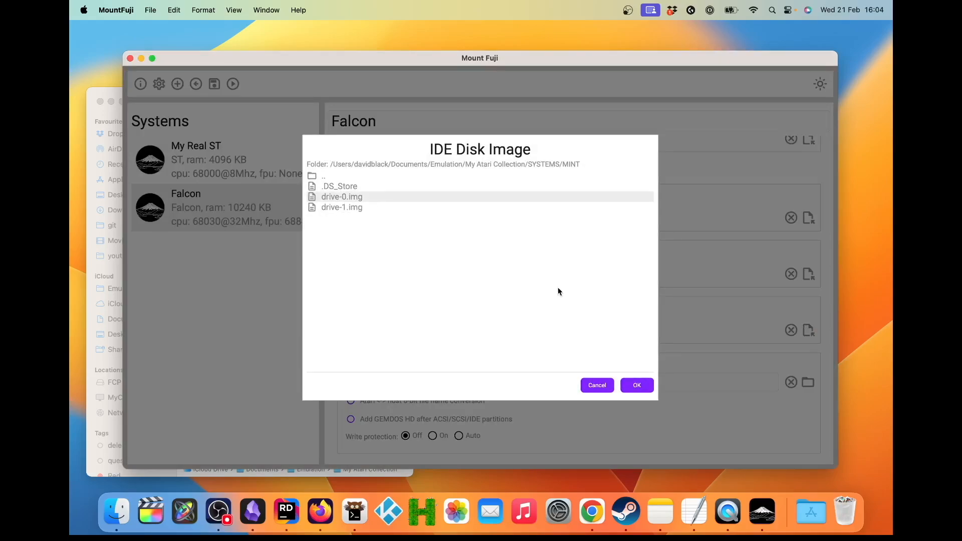
pyautogui.click(637, 384)
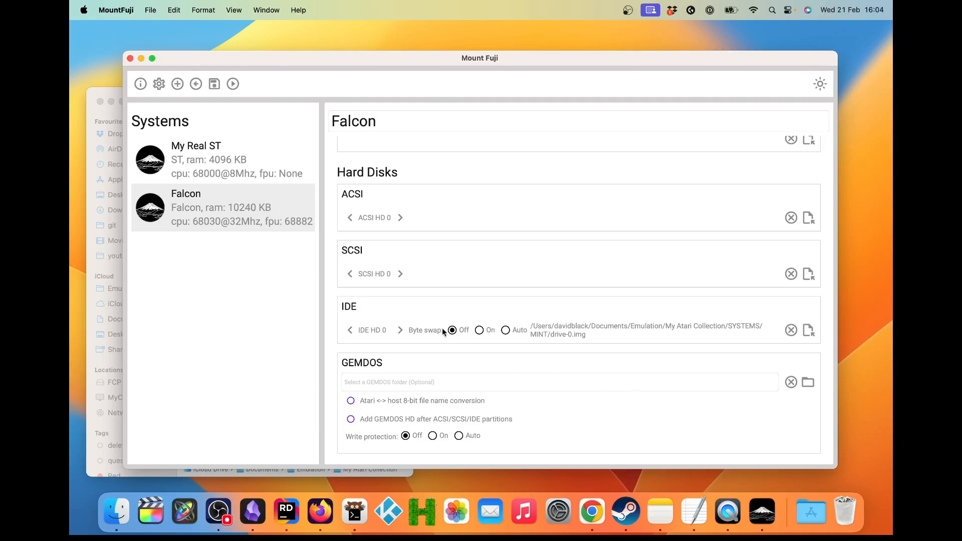
# Step: Assign the drive-1.img disk image from SYSTEMS/MINT to IDE HD 1
pyautogui.click(400, 330)
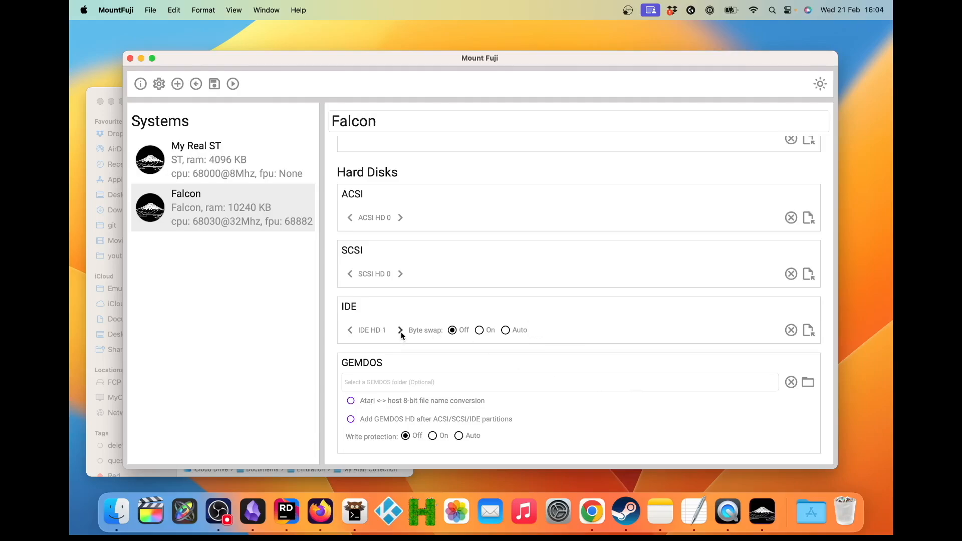
pyautogui.click(807, 330)
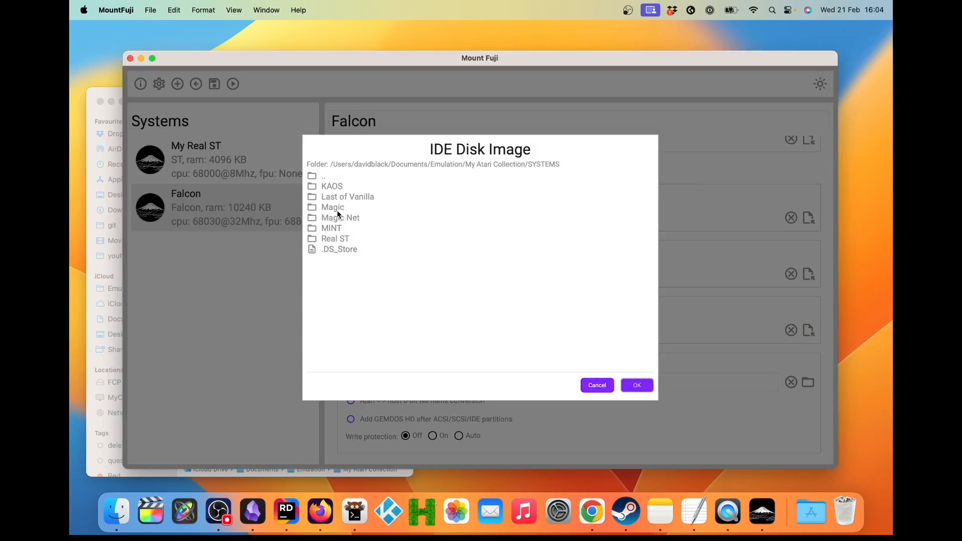
pyautogui.click(335, 227)
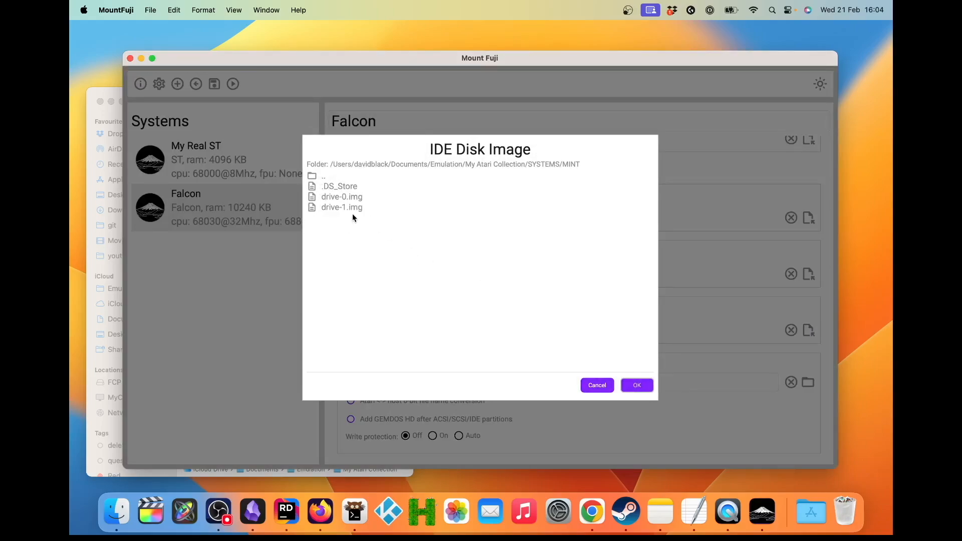
pyautogui.click(359, 212)
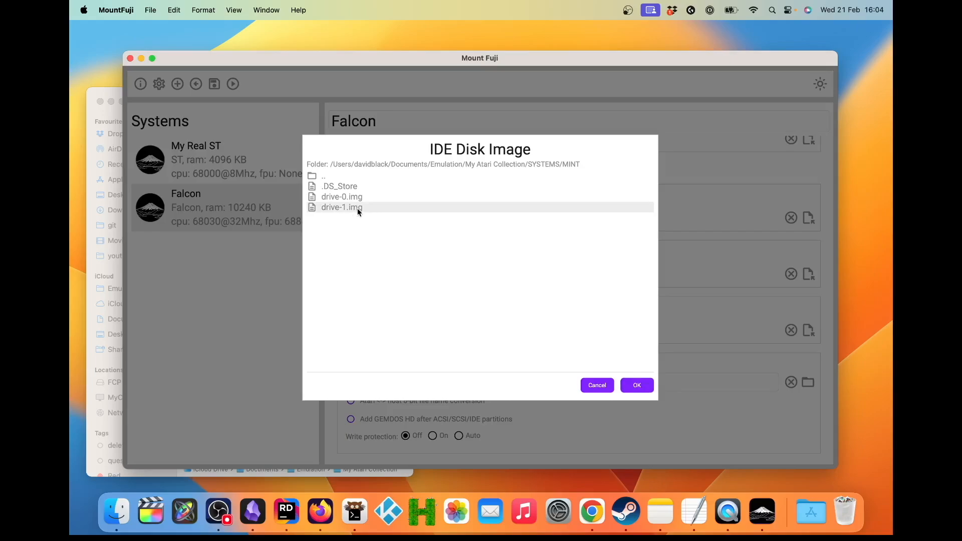
pyautogui.click(637, 384)
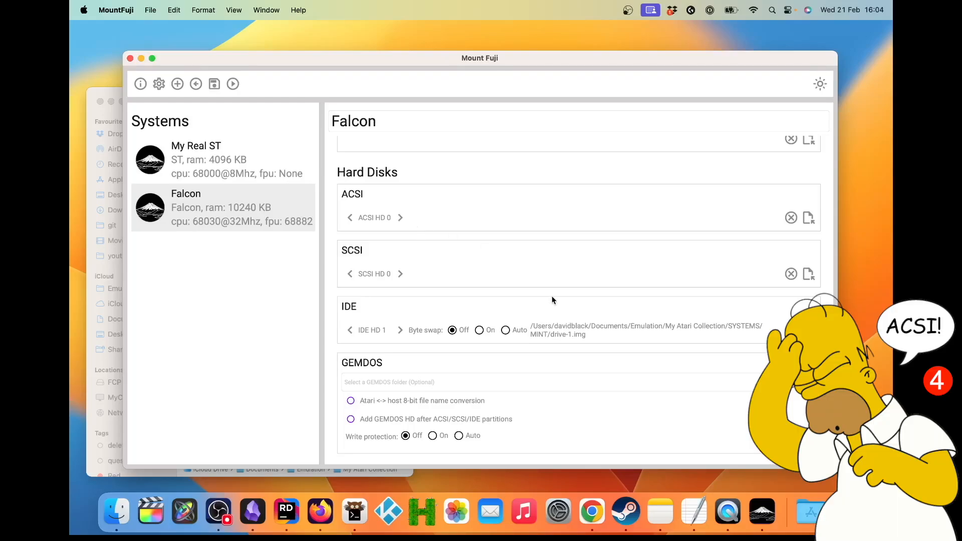
# Step: Set the Falcon system's monitor type to VGA and its Hatari screen indicators to None
pyautogui.scroll(-5, 551, 297)
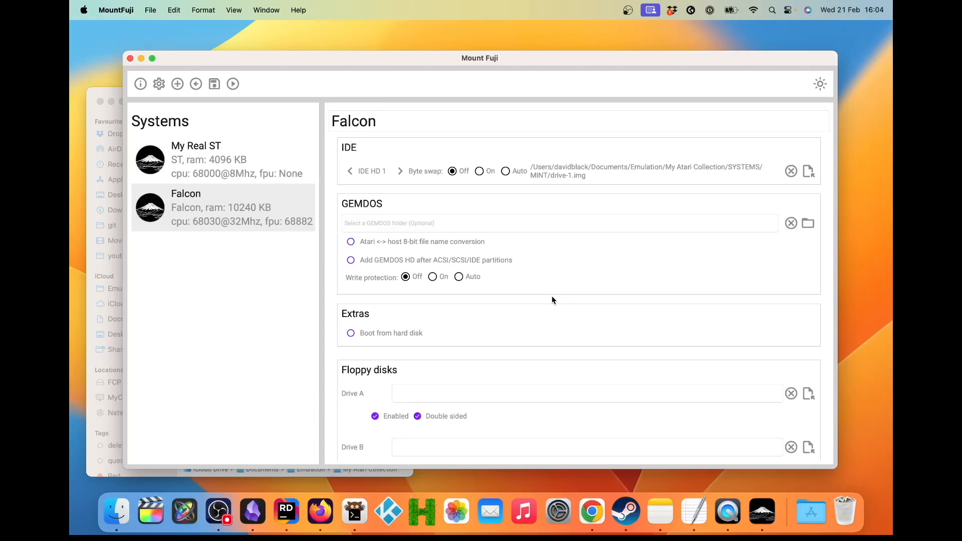
pyautogui.scroll(-5, 551, 296)
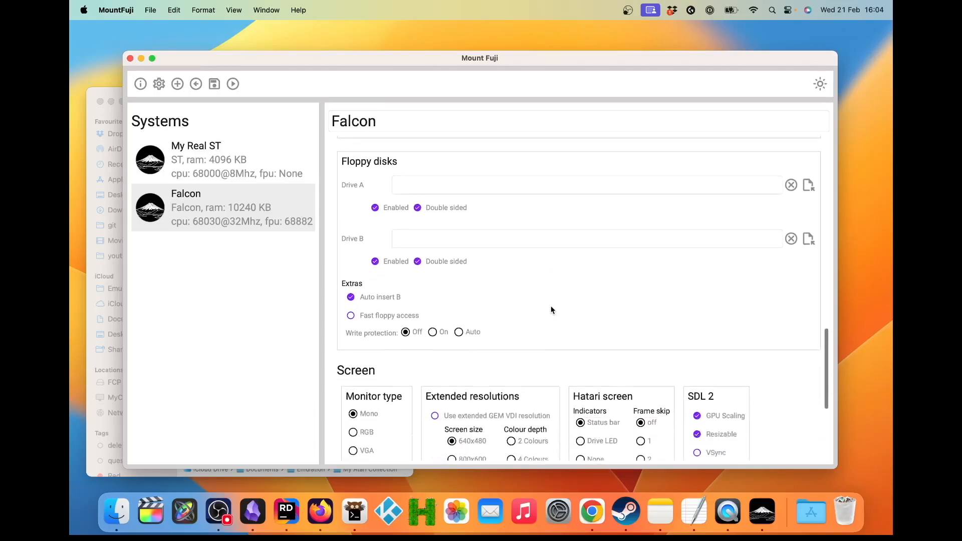
pyautogui.scroll(-5, 551, 306)
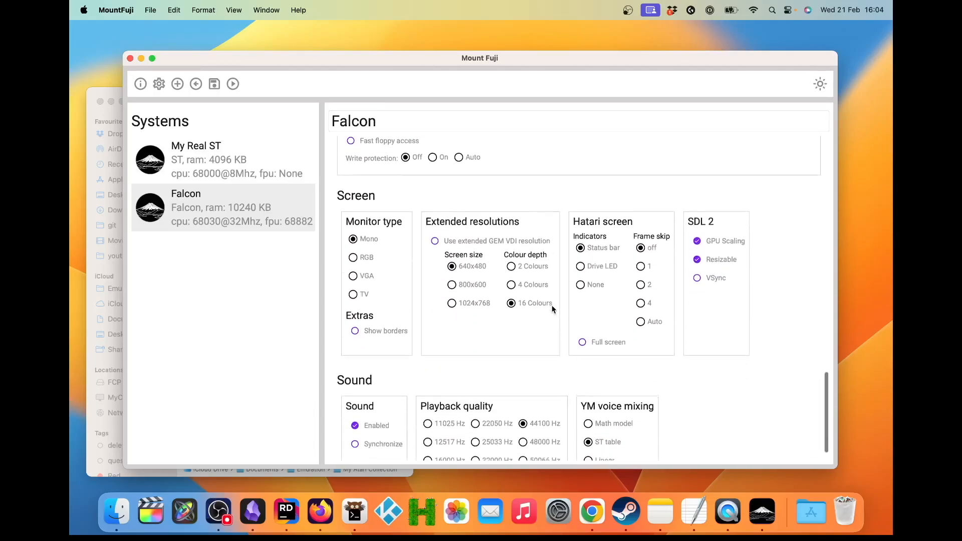
pyautogui.click(353, 274)
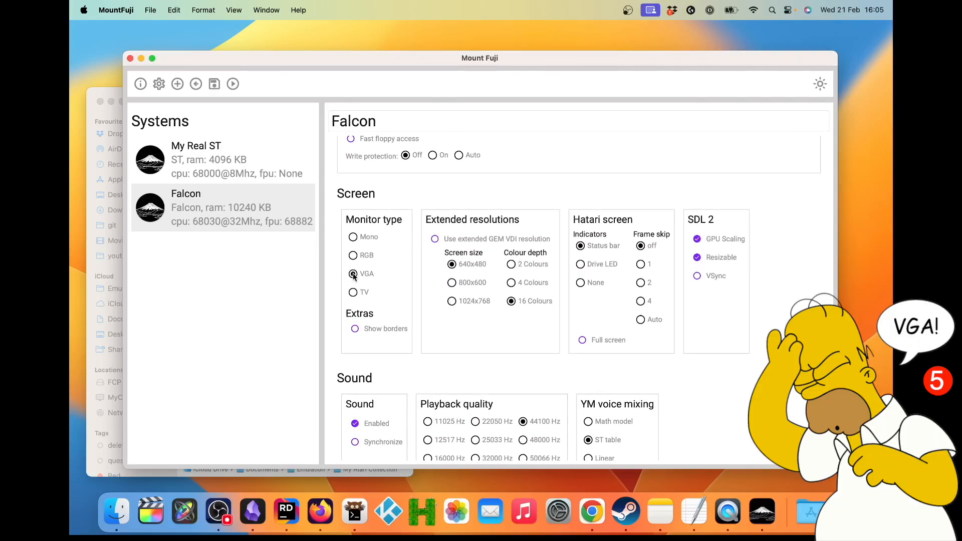
pyautogui.click(579, 283)
pyautogui.scroll(-1, 579, 284)
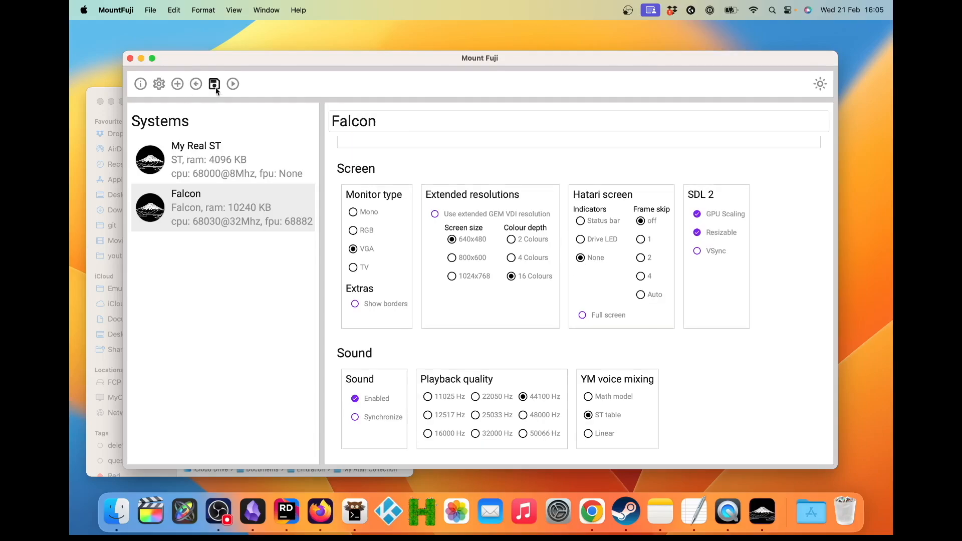
# Step: Save the Falcon system, launch it in Hatari and boot the Mint-Jinnee set
pyautogui.click(232, 83)
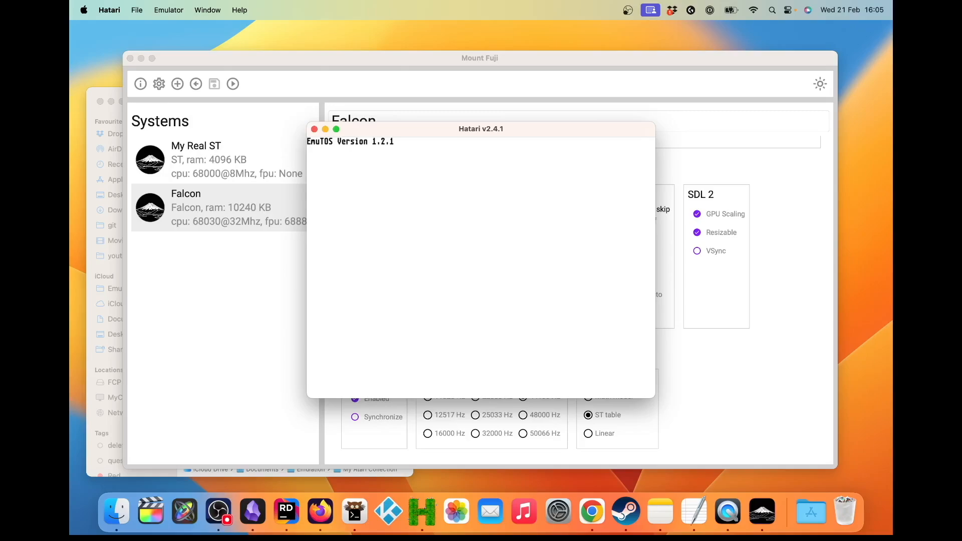
pyautogui.moveTo(465, 129); pyautogui.dragTo(453, 74)
pyautogui.click(562, 158)
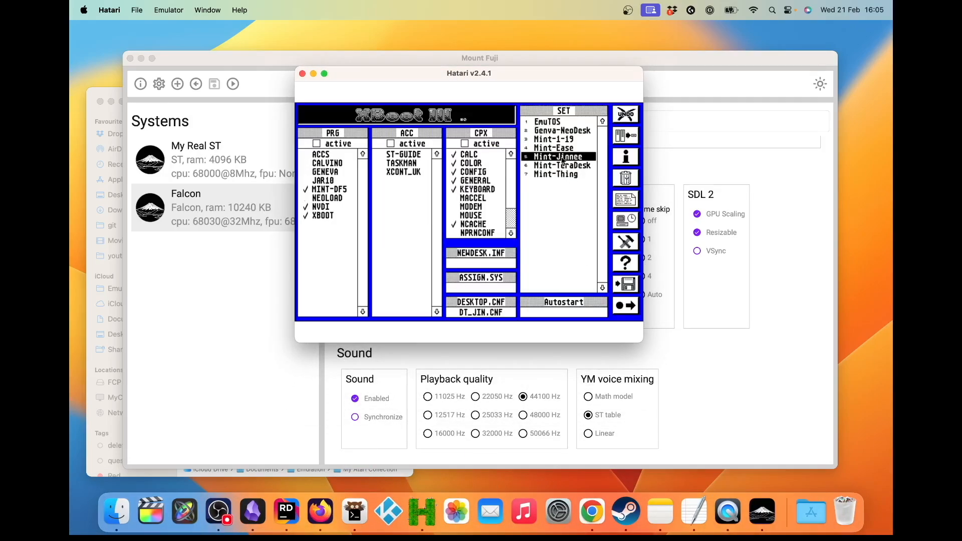
pyautogui.doubleClick(562, 157)
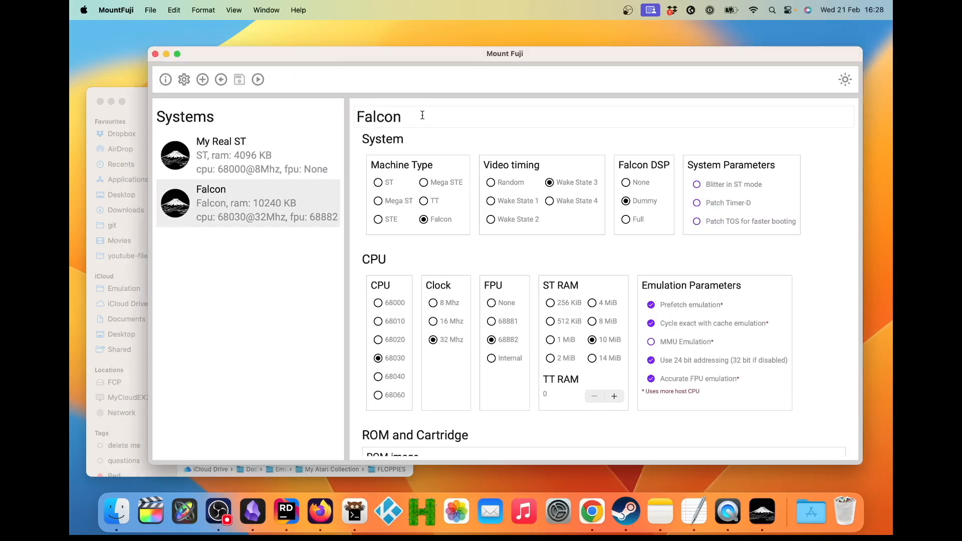
# Step: Rename the Falcon system to Mint
pyautogui.click(422, 115)
pyautogui.press('BackSpace')
pyautogui.press('BackSpace')
pyautogui.press('BackSpace')
pyautogui.press('BackSpace')
pyautogui.press('BackSpace')
pyautogui.press('BackSpace')
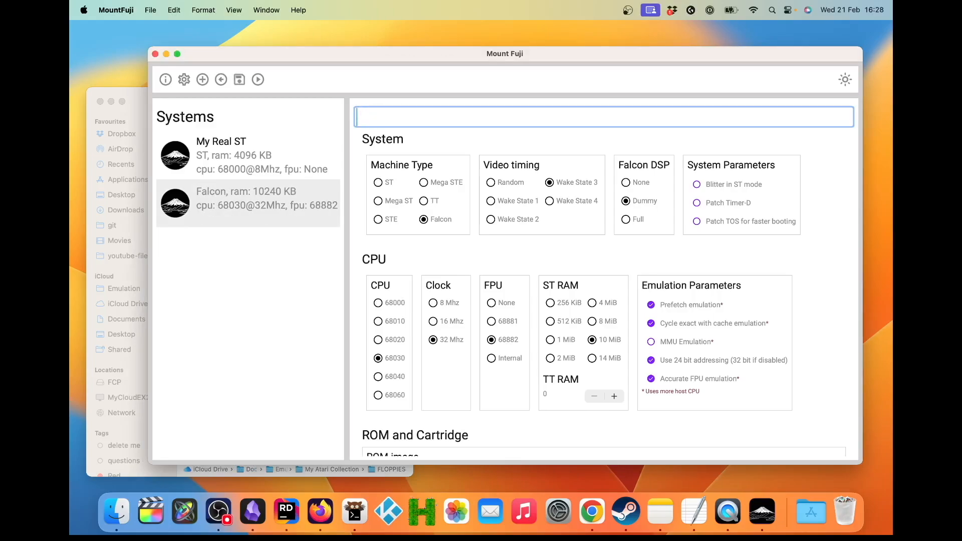
pyautogui.write('Mint')
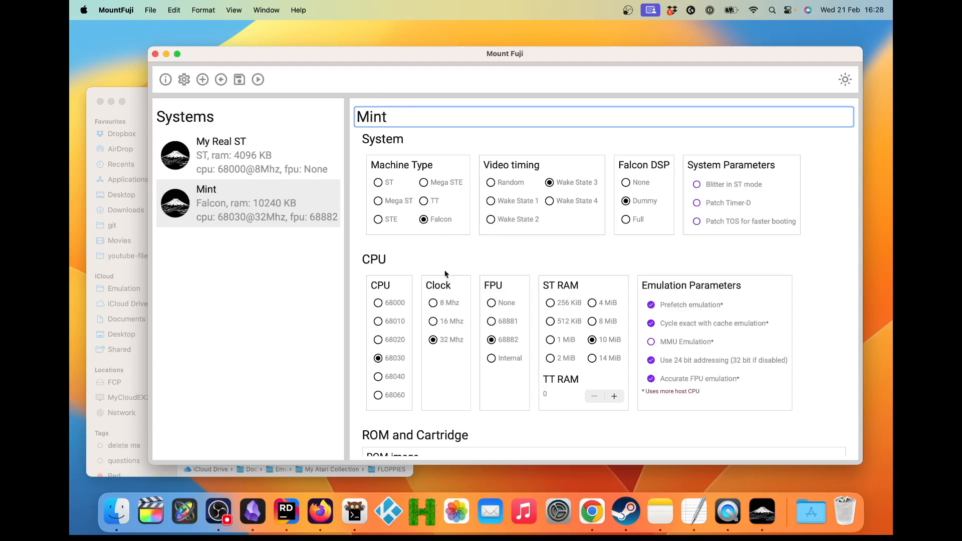
# Step: Create a new system from the ST template and assign TOS_104.img as its ROM image
pyautogui.click(203, 79)
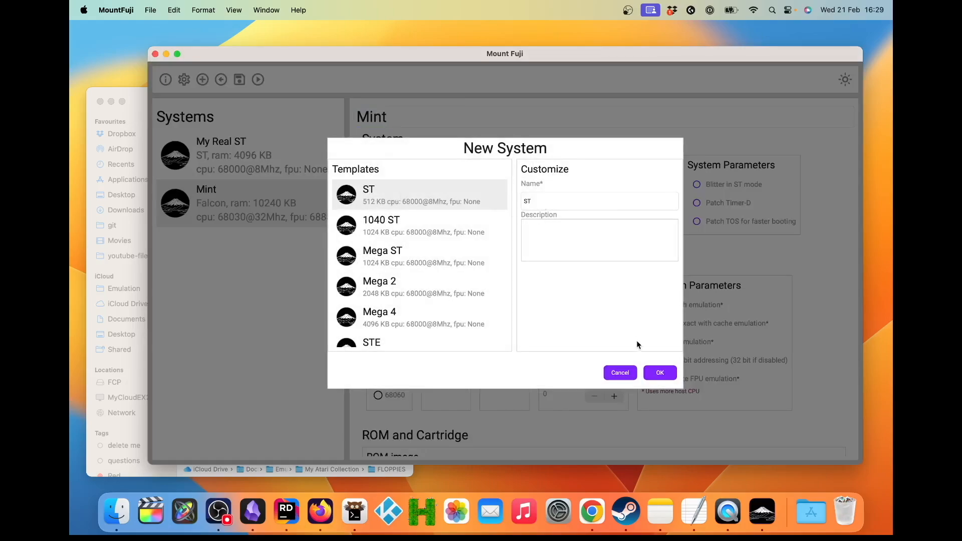
pyautogui.click(660, 372)
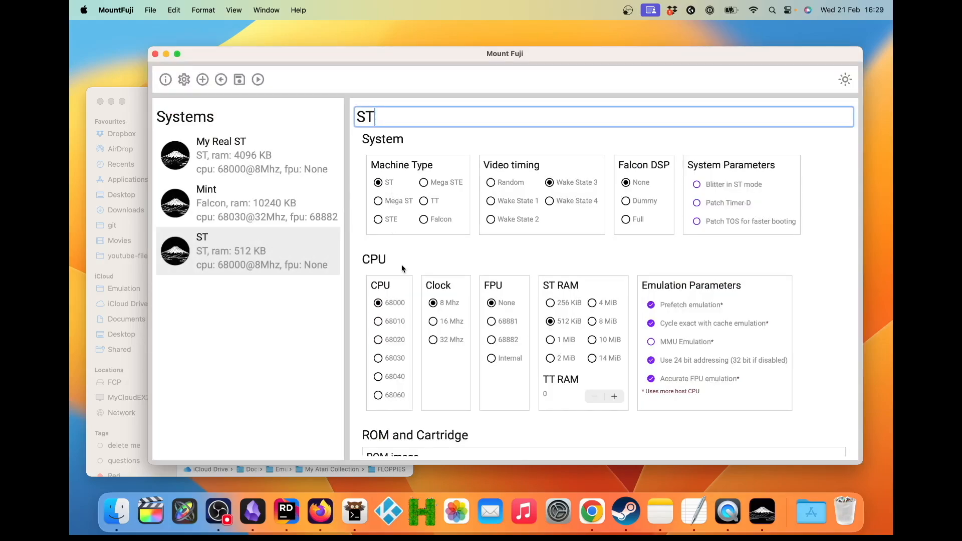
pyautogui.scroll(-2, 402, 262)
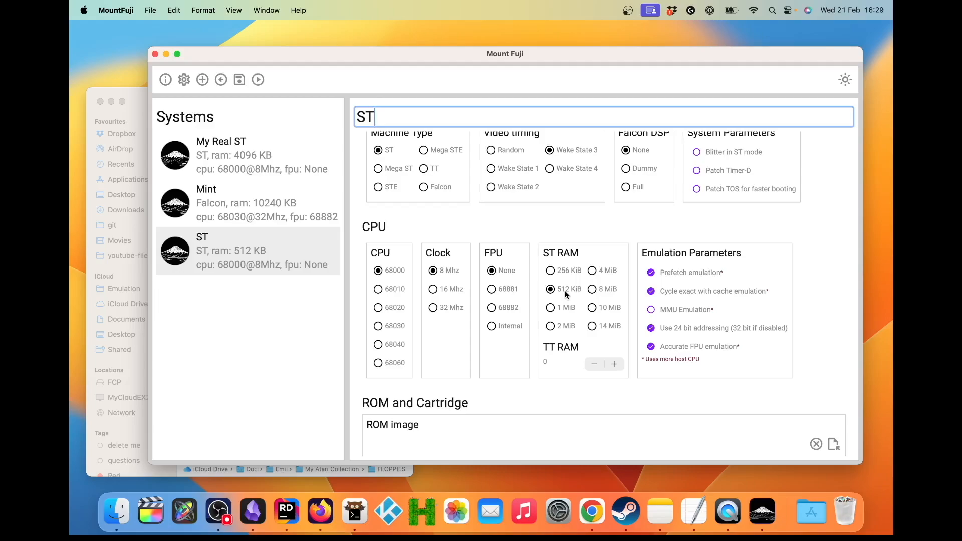
pyautogui.scroll(-5, 564, 290)
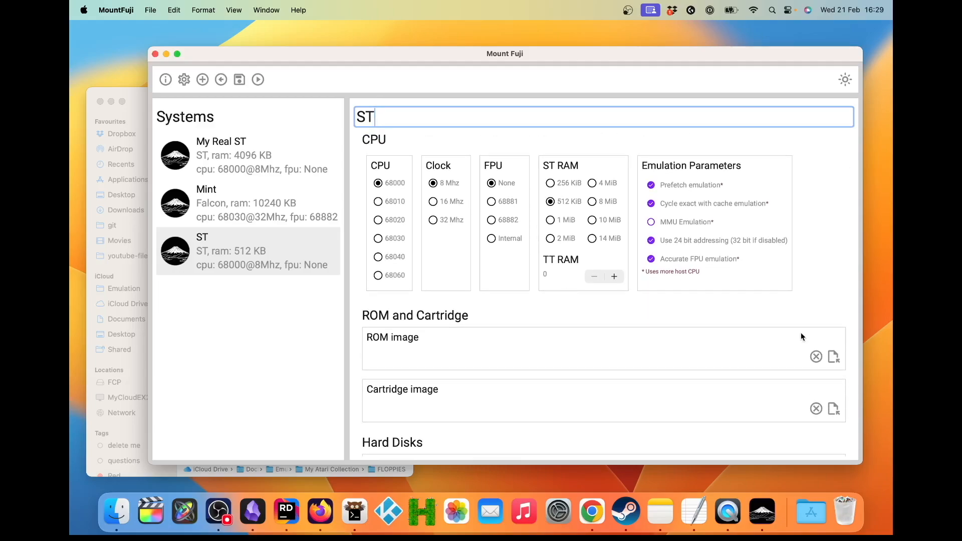
pyautogui.click(832, 356)
pyautogui.click(384, 267)
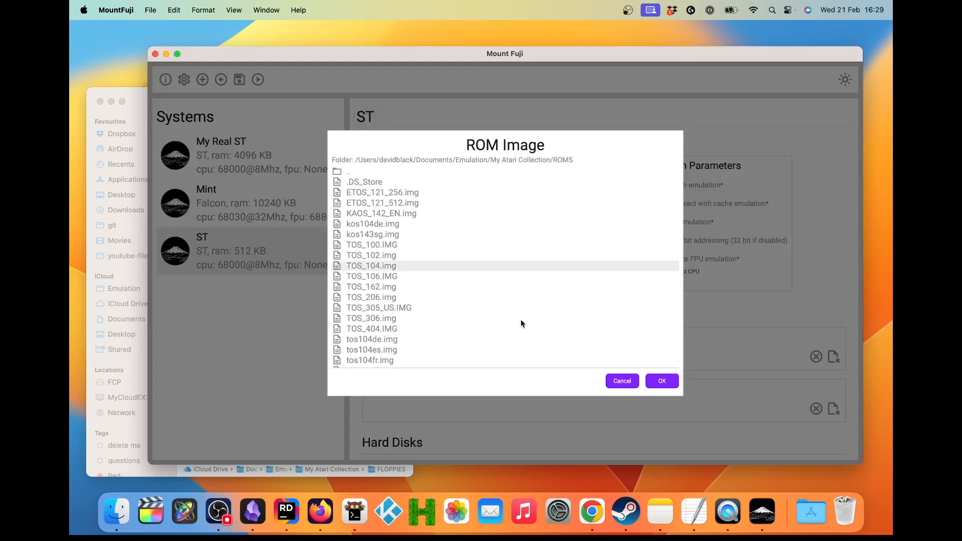
pyautogui.click(661, 381)
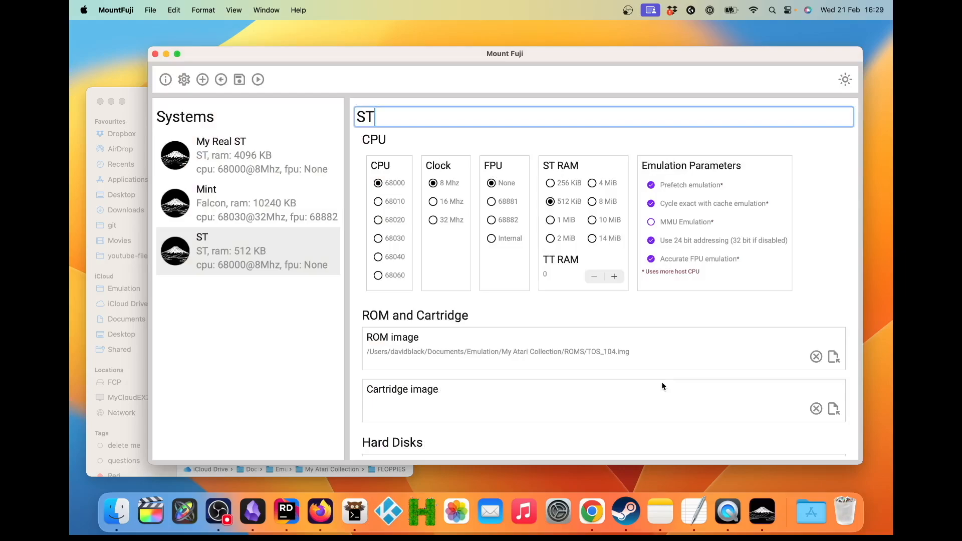
# Step: Assign the Ms Pac.ST floppy image from the Games folder to Drive A of the ST system
pyautogui.scroll(-3, 661, 384)
pyautogui.scroll(-4, 661, 385)
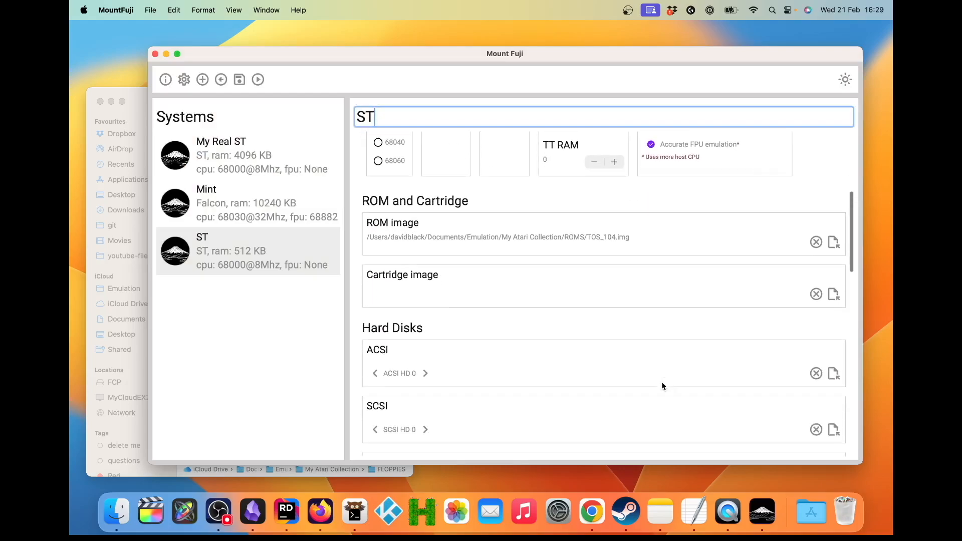
pyautogui.scroll(-10, 661, 382)
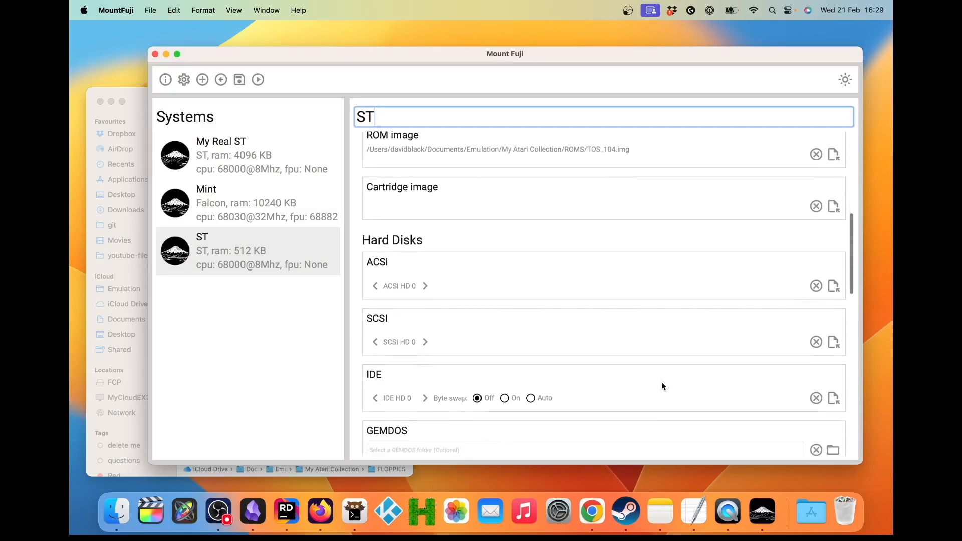
pyautogui.scroll(-5, 661, 376)
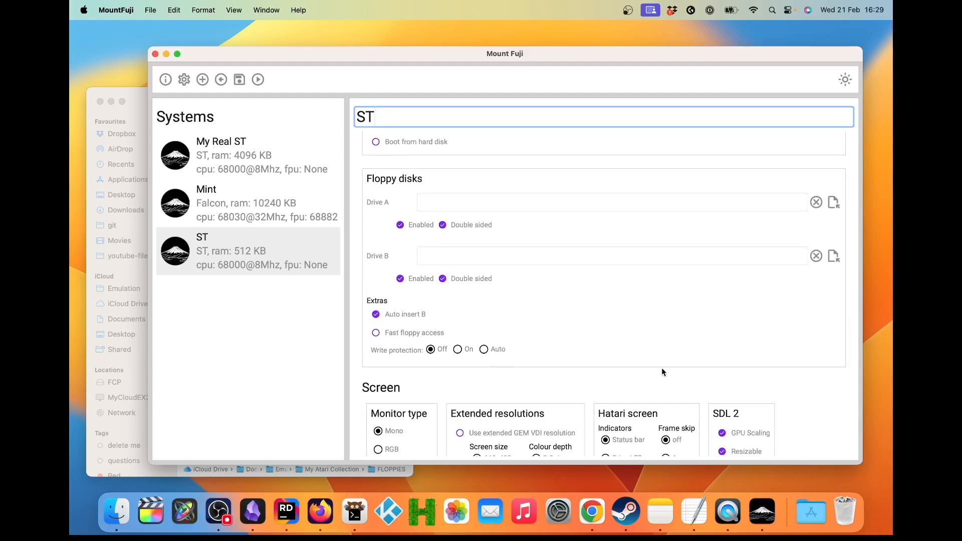
pyautogui.click(832, 204)
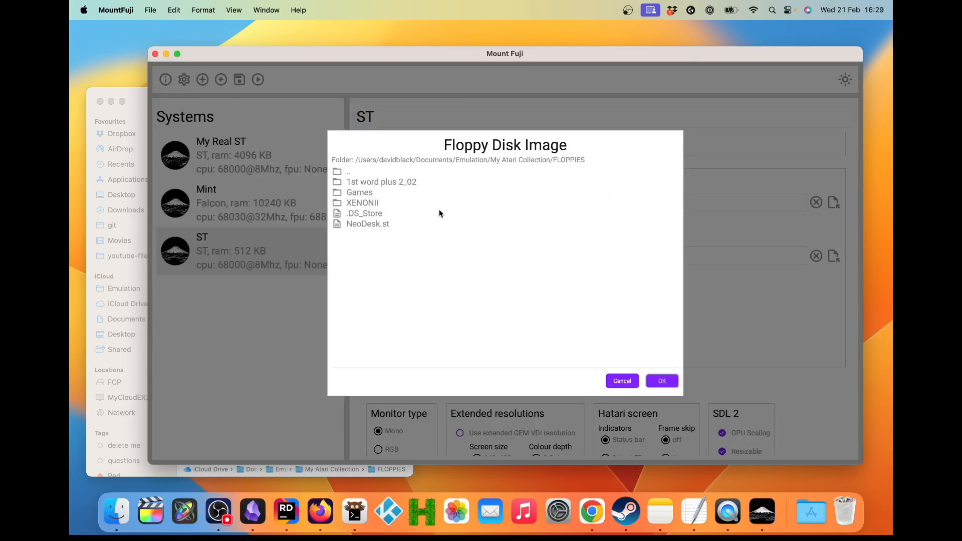
pyautogui.doubleClick(362, 191)
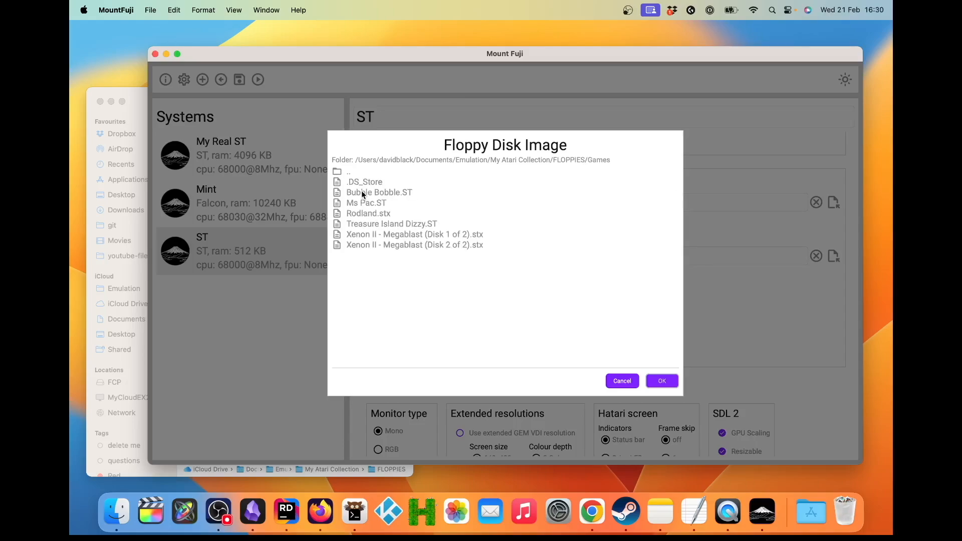
pyautogui.click(379, 205)
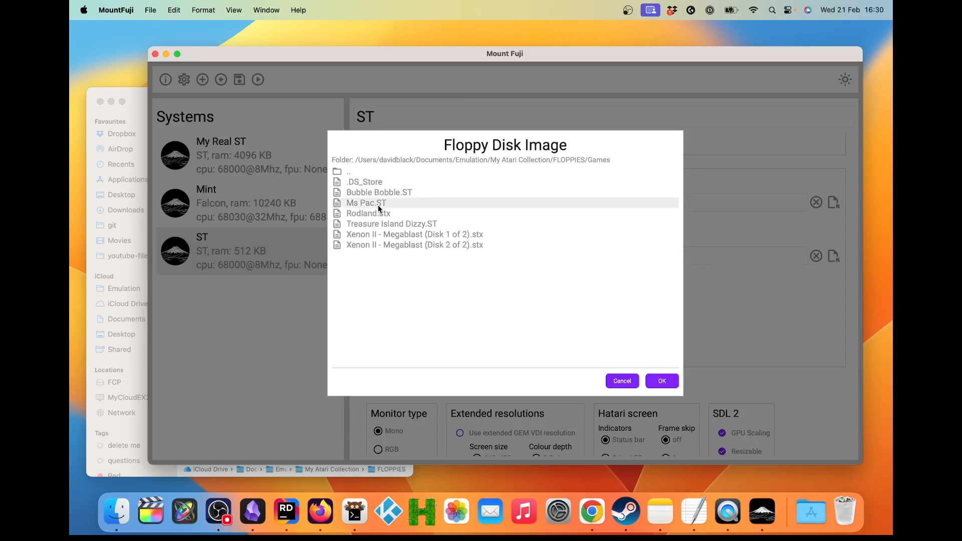
pyautogui.click(660, 381)
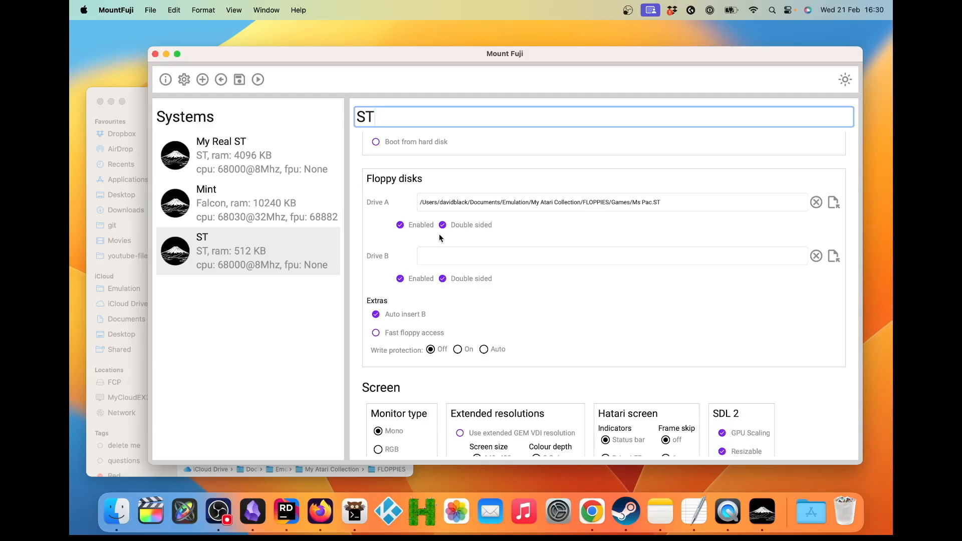
# Step: Rename the ST system to Ms Pac
pyautogui.press('BackSpace')
pyautogui.press('BackSpace')
pyautogui.write('Ms Pac')
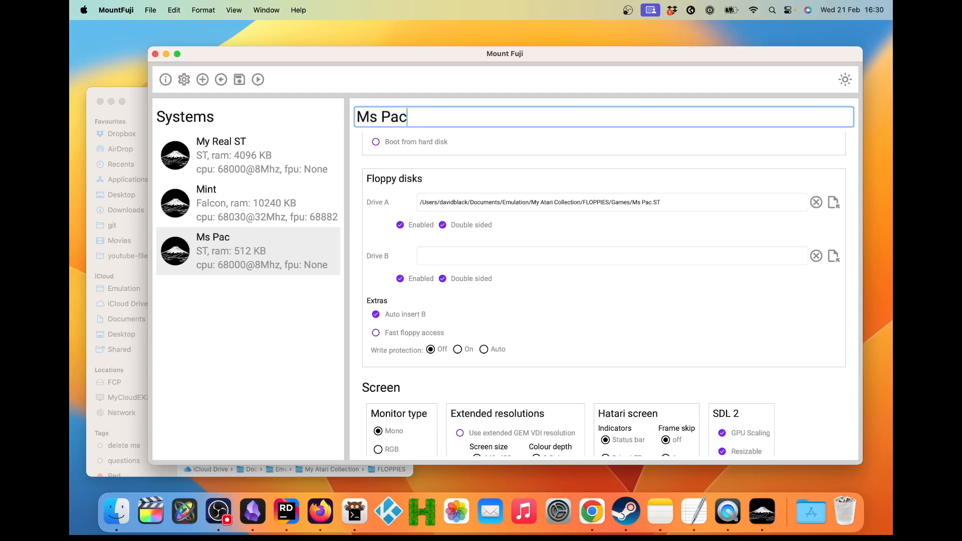
# Step: Set the Ms Pac system's monitor type to TV and its Hatari screen indicators to None
pyautogui.scroll(-5, 594, 341)
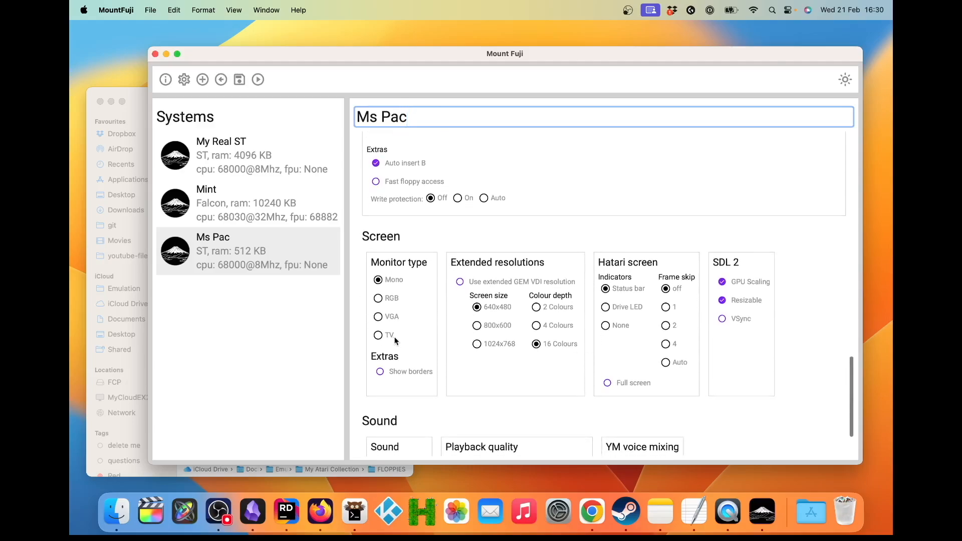
pyautogui.click(378, 335)
pyautogui.click(607, 326)
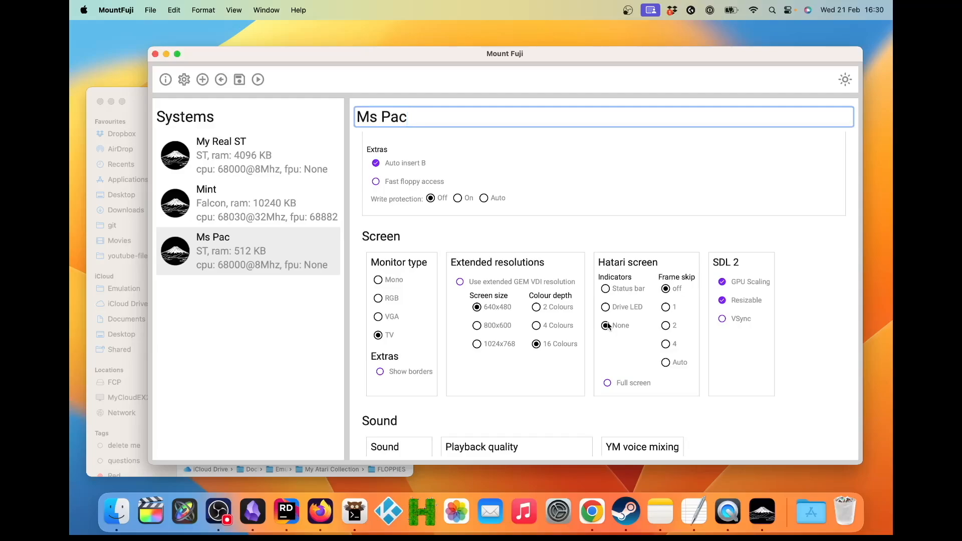
# Step: Save the Ms Pac system and test-run it in Hatari, quitting the emulator once the game has loaded
pyautogui.scroll(-3, 607, 325)
pyautogui.click(244, 84)
pyautogui.click(258, 81)
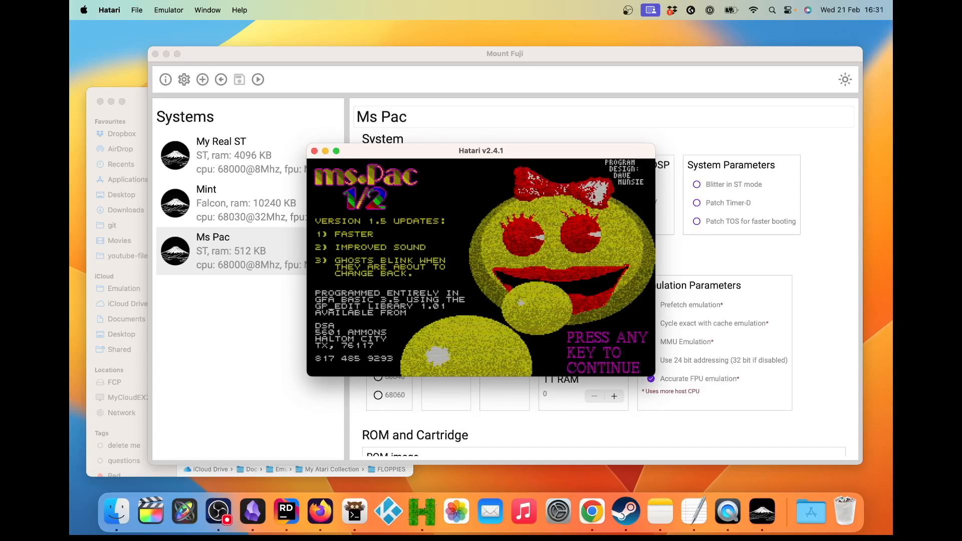
pyautogui.click(314, 151)
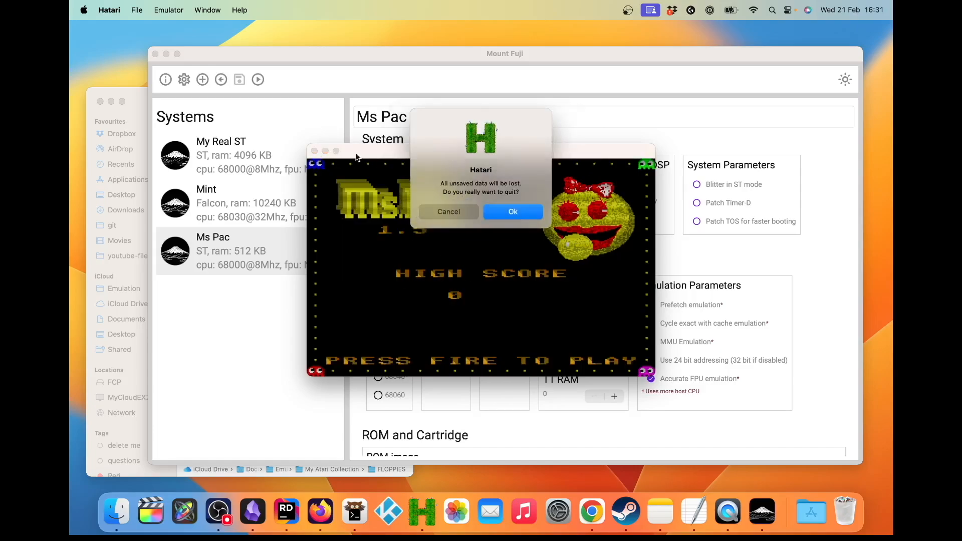
pyautogui.click(515, 210)
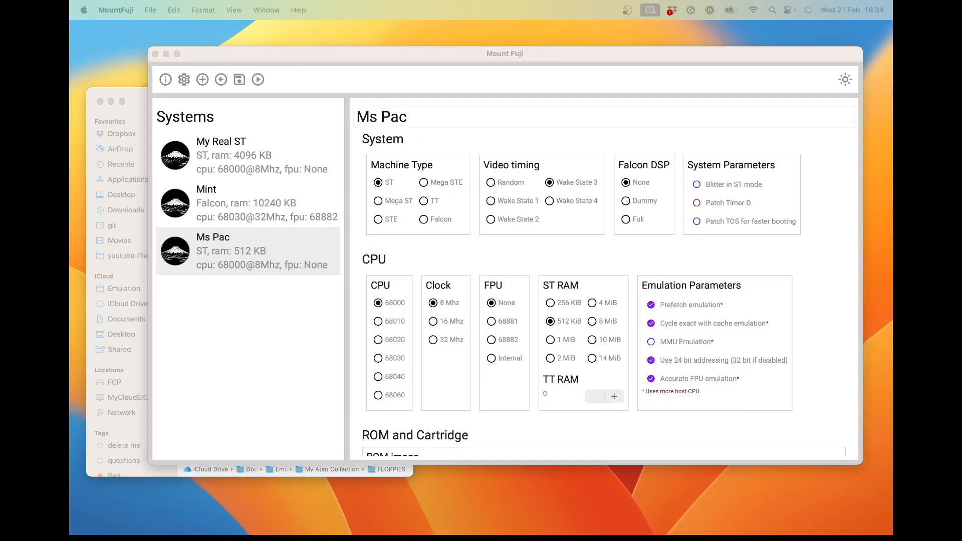
# Step: Clone the Ms Pac system under the name Game
pyautogui.rightClick(281, 255)
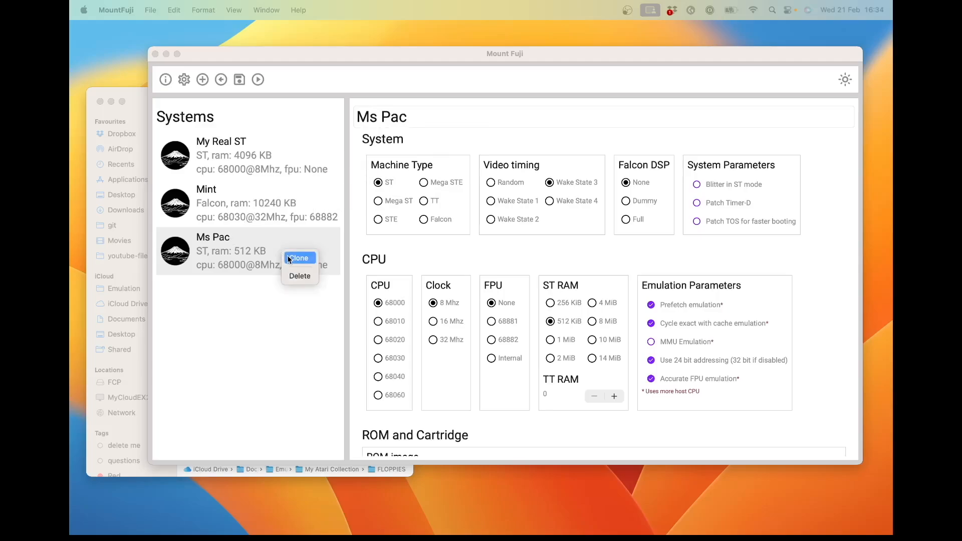
pyautogui.click(288, 257)
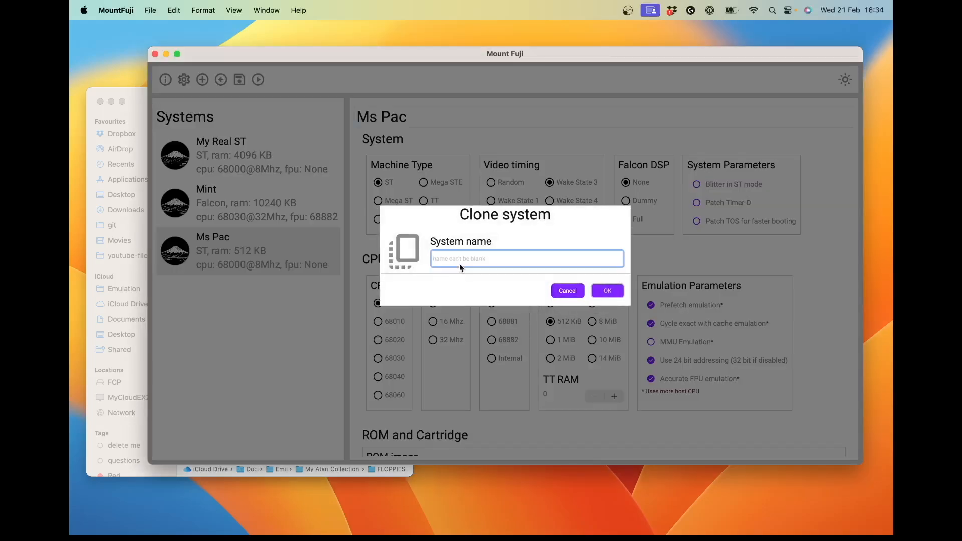
pyautogui.write('Game')
pyautogui.click(607, 290)
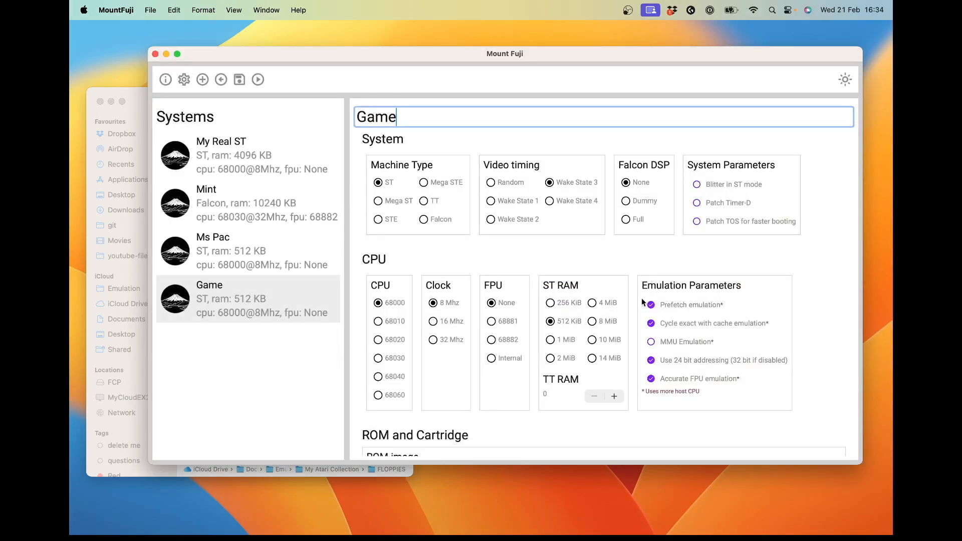
# Step: Replace the Game system's Drive A floppy image with Treasure Island Dizzy.ST from the Games folder
pyautogui.scroll(-5, 536, 370)
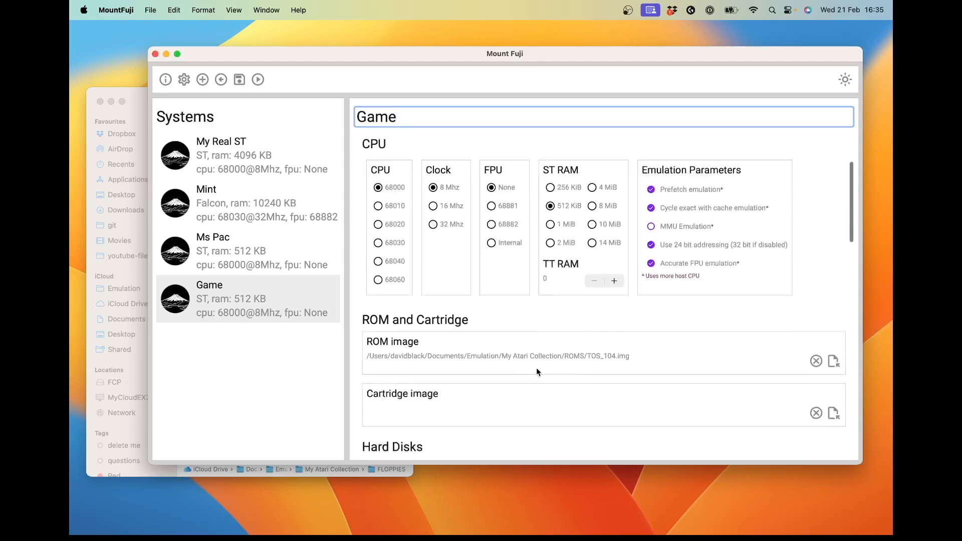
pyautogui.scroll(-3, 536, 368)
pyautogui.scroll(-5, 694, 313)
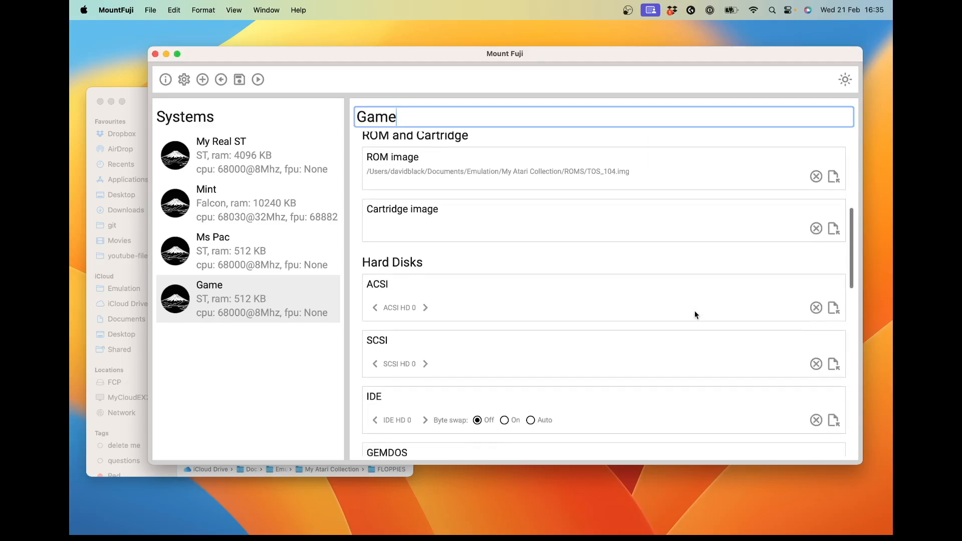
pyautogui.scroll(-8, 694, 311)
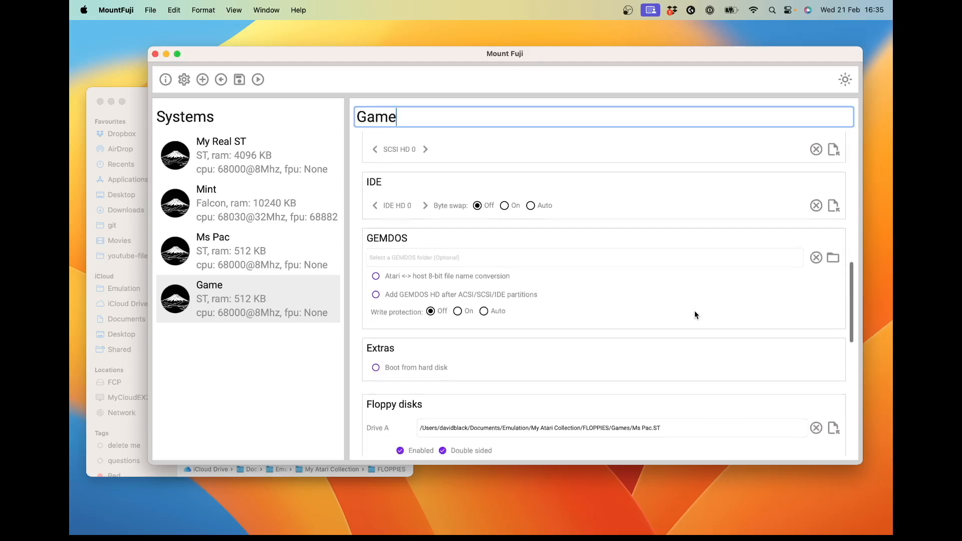
pyautogui.scroll(-6, 694, 314)
pyautogui.click(833, 273)
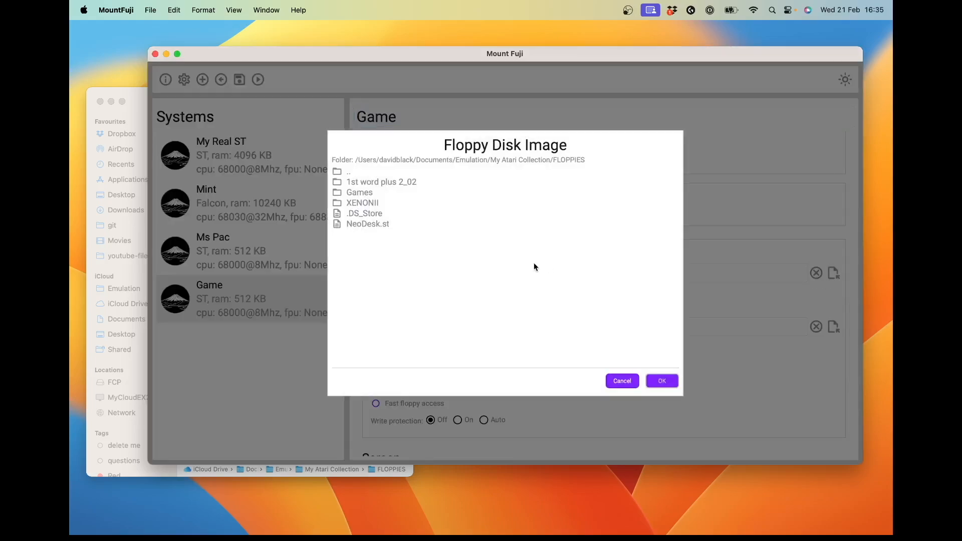
pyautogui.click(362, 194)
pyautogui.click(390, 224)
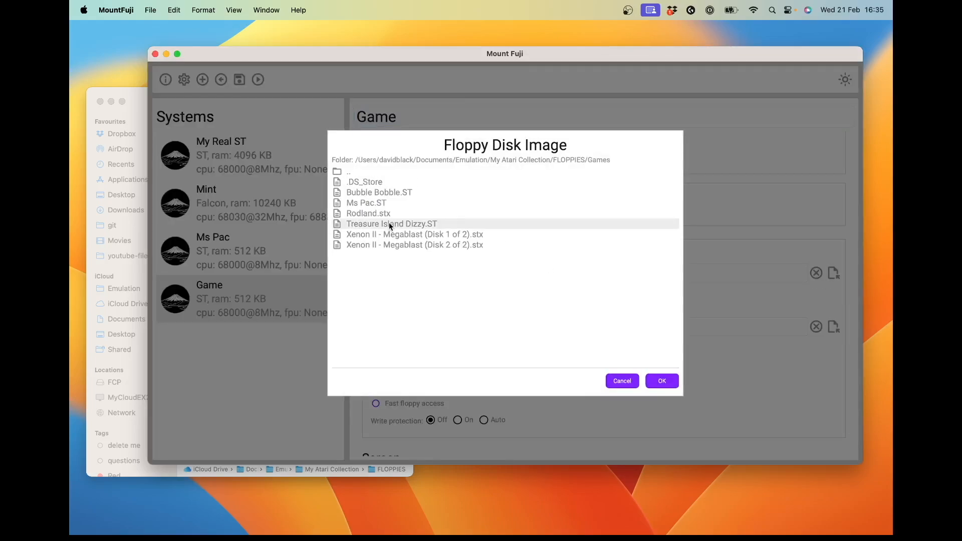
pyautogui.click(668, 381)
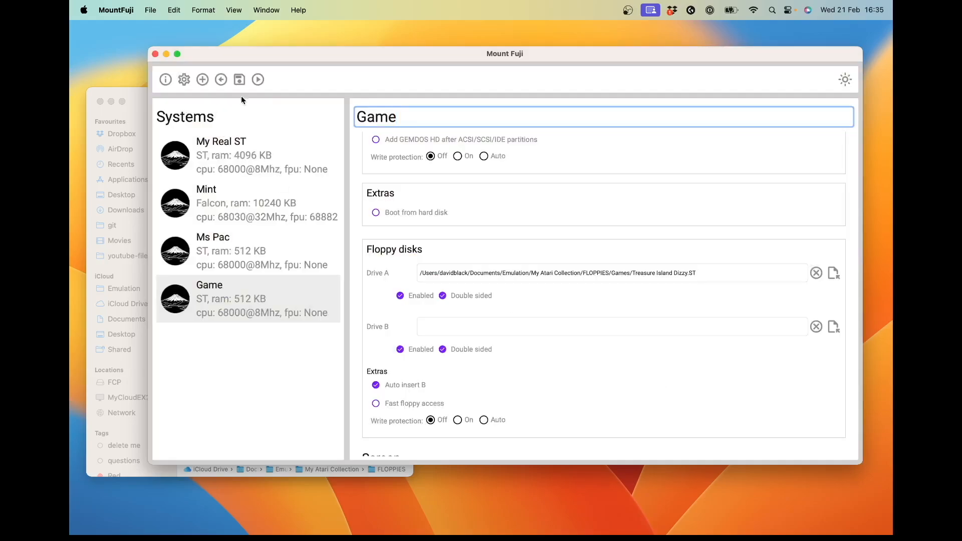
# Step: Save and launch the Game system in Hatari, and try out Treasure Island Dizzy by collecting the snorkel near the palm trees
pyautogui.click(240, 81)
pyautogui.click(257, 80)
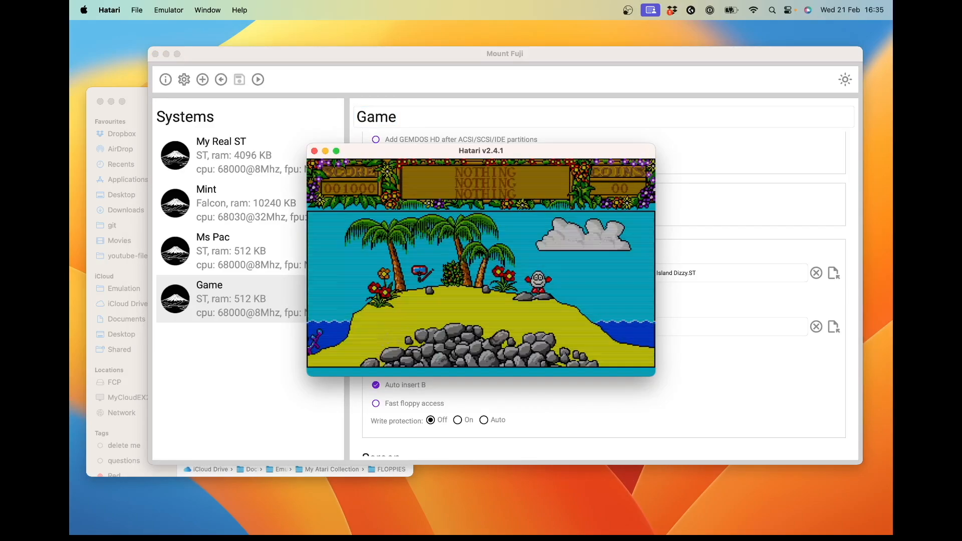
pyautogui.press('Left')
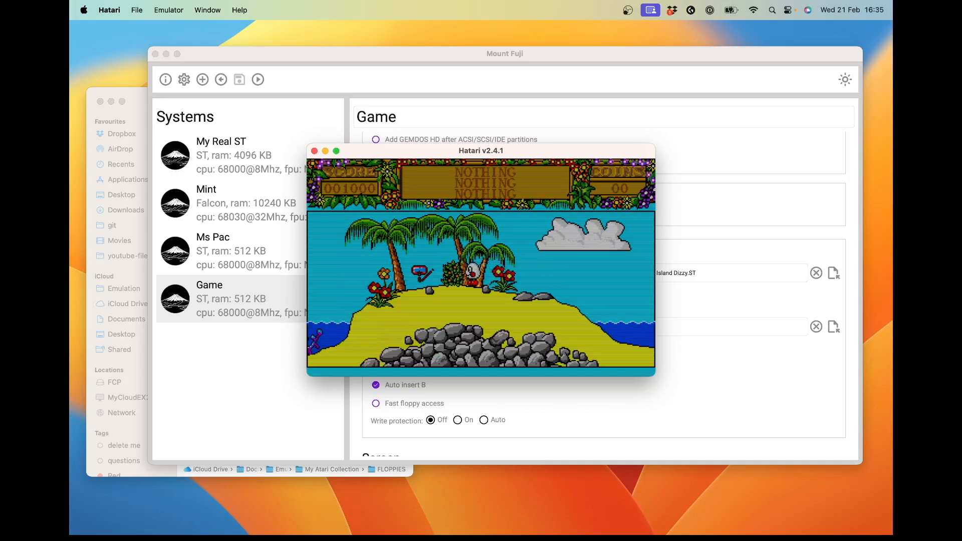
pyautogui.press('Left')
pyautogui.press('Return')
pyautogui.press('Right')
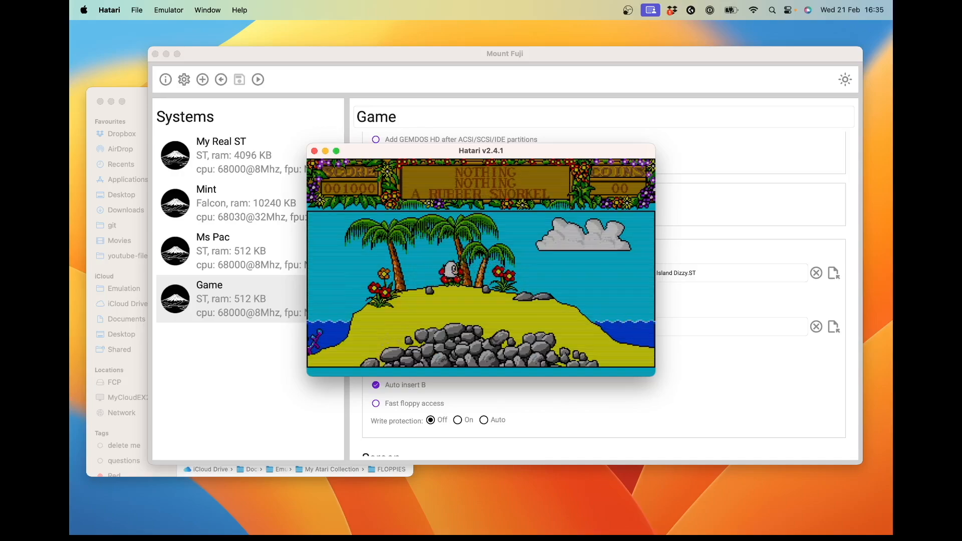
pyautogui.press('Up')
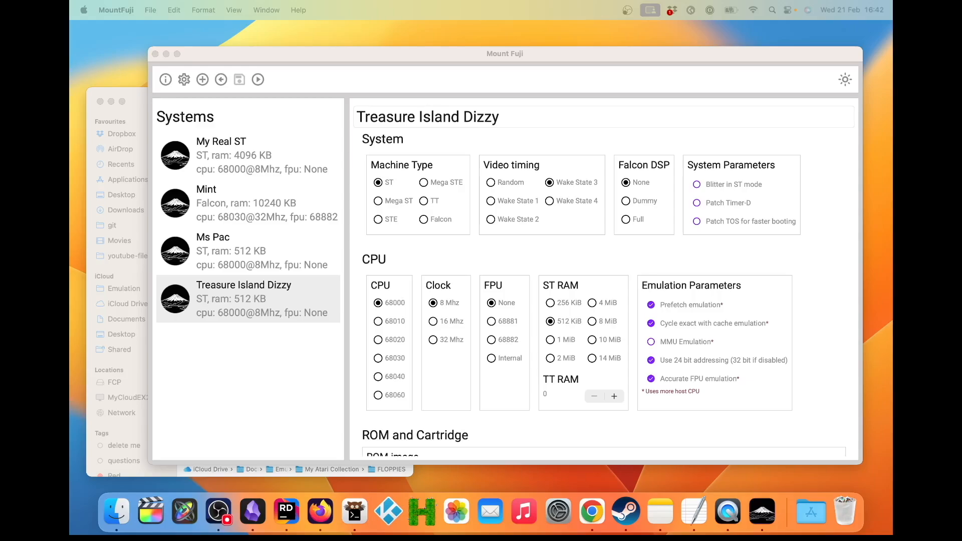
# Step: Import the Hatari config file tt.cfg as a new system named TT
pyautogui.click(224, 81)
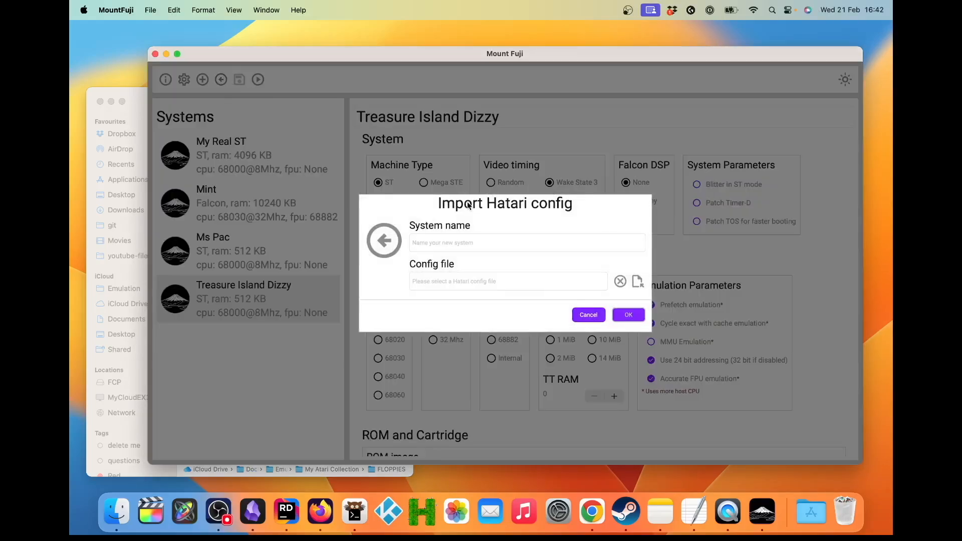
pyautogui.click(495, 242)
pyautogui.write('TT')
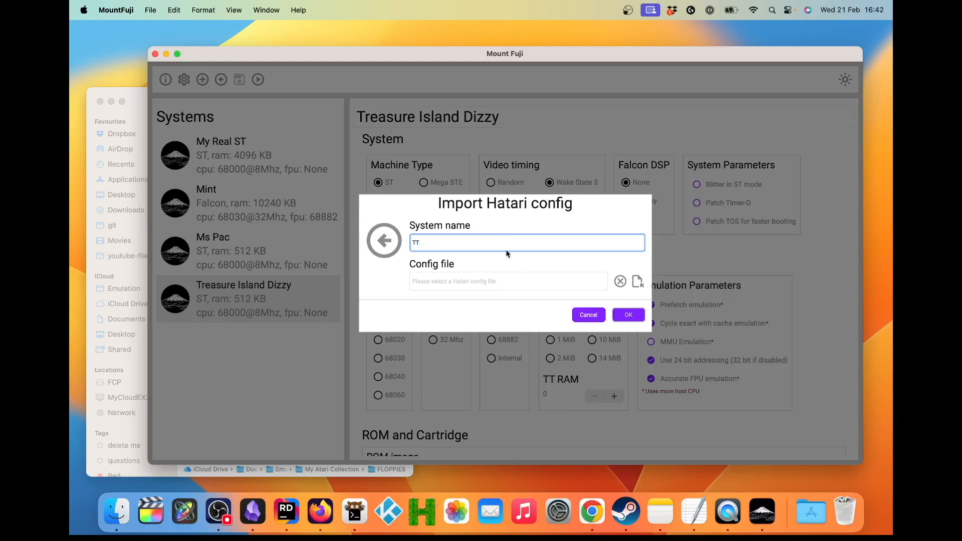
pyautogui.click(638, 282)
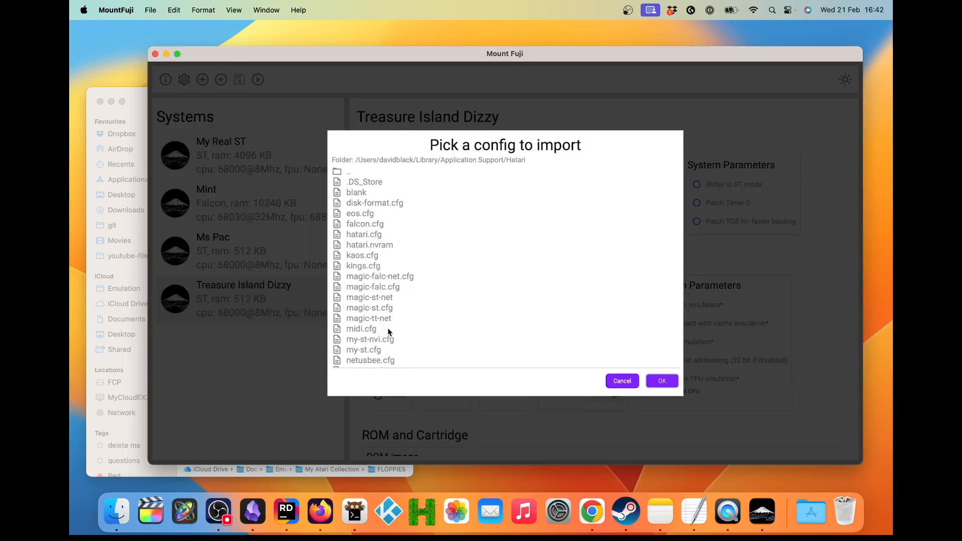
pyautogui.scroll(-5, 388, 331)
pyautogui.click(360, 348)
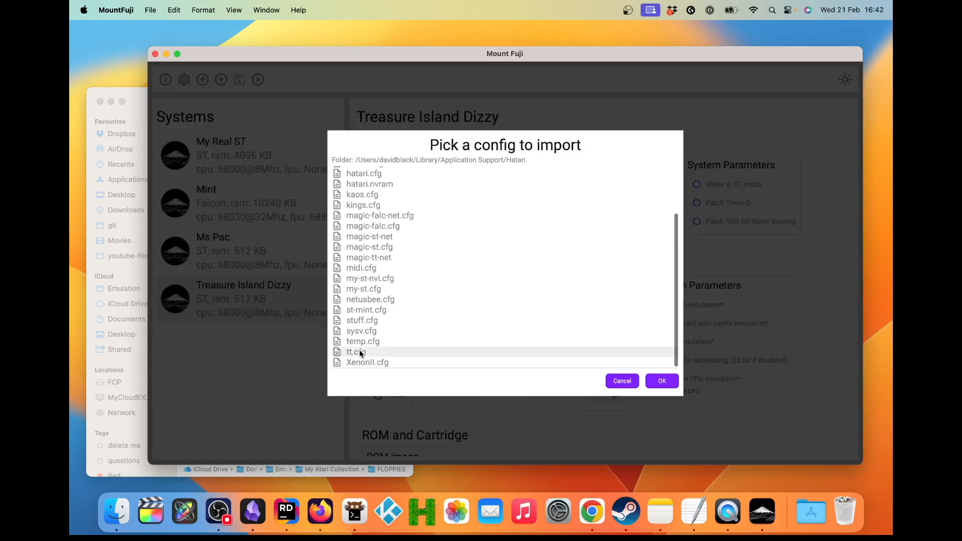
pyautogui.click(663, 380)
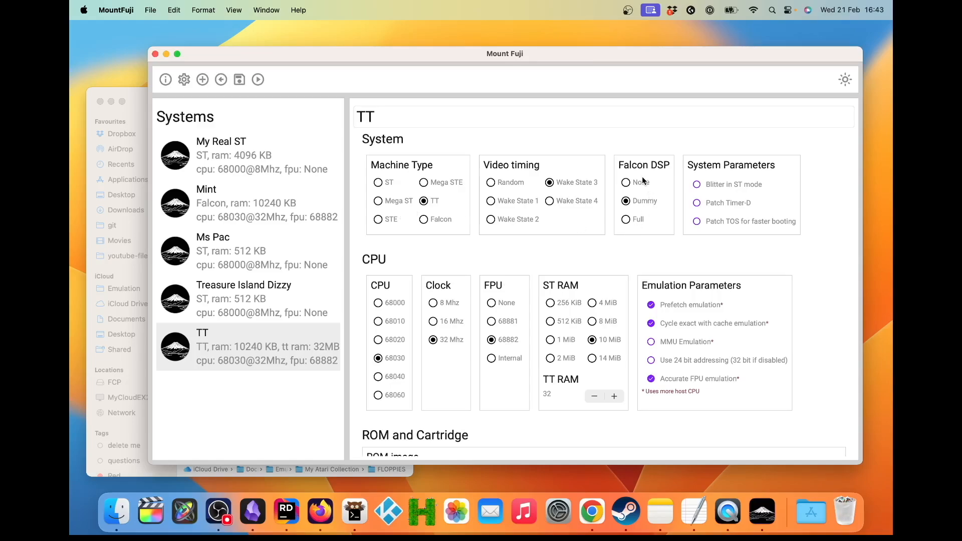
# Step: Clear the Midi Maze floppy image from Drive A of the TT system
pyautogui.scroll(-3, 461, 294)
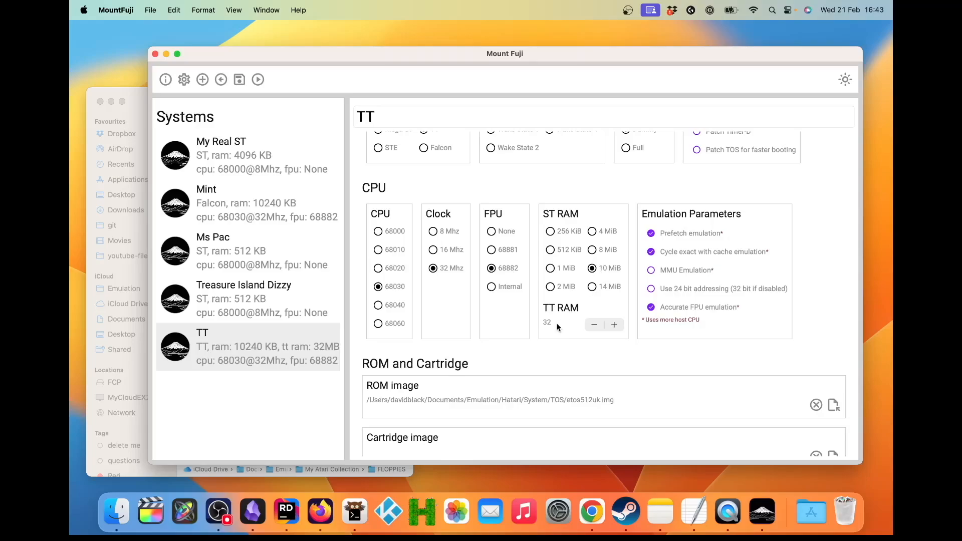
pyautogui.scroll(-10, 648, 279)
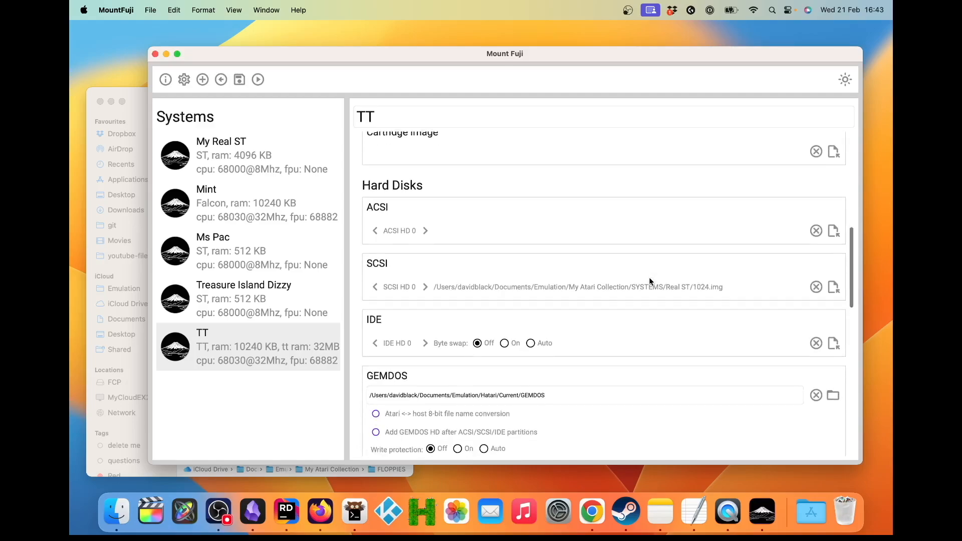
pyautogui.scroll(-5, 648, 278)
pyautogui.scroll(-3, 619, 344)
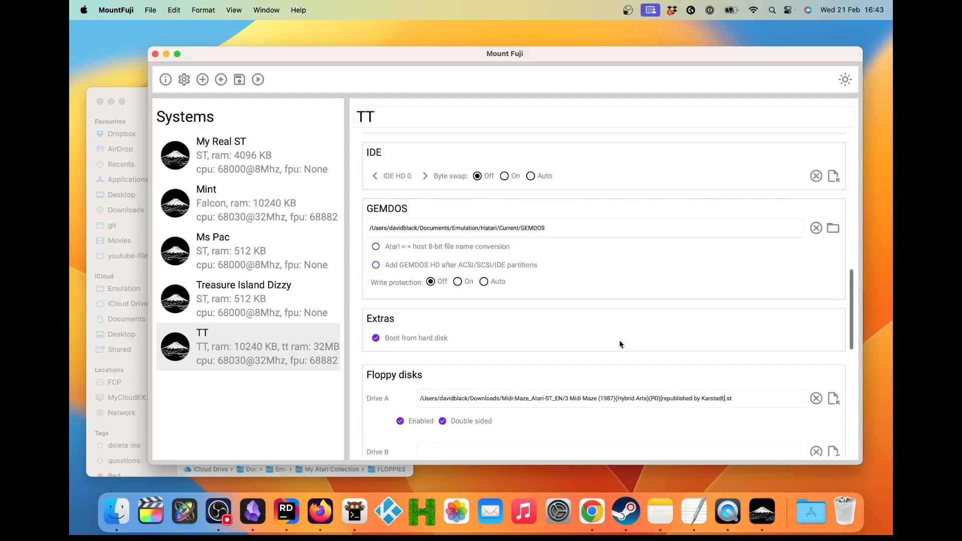
pyautogui.scroll(-4, 484, 339)
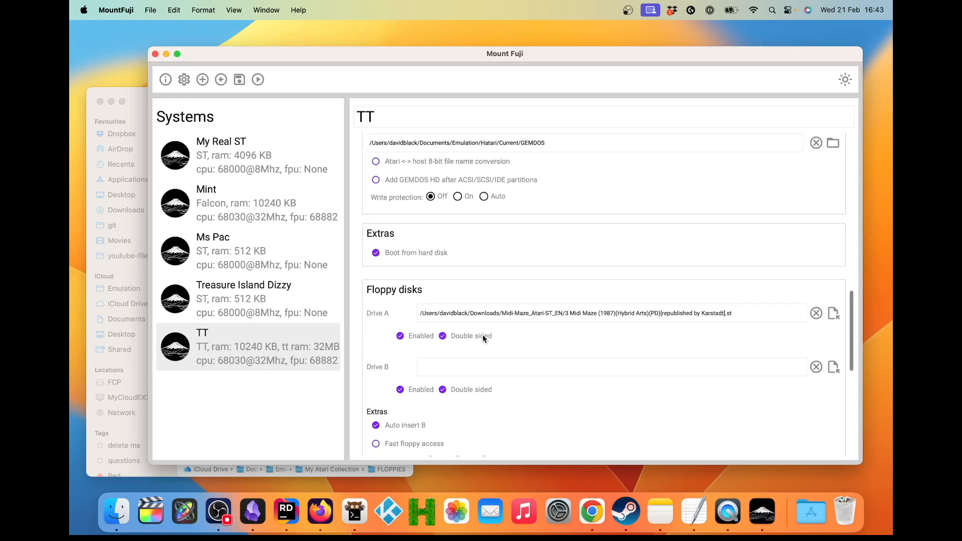
pyautogui.scroll(-2, 483, 339)
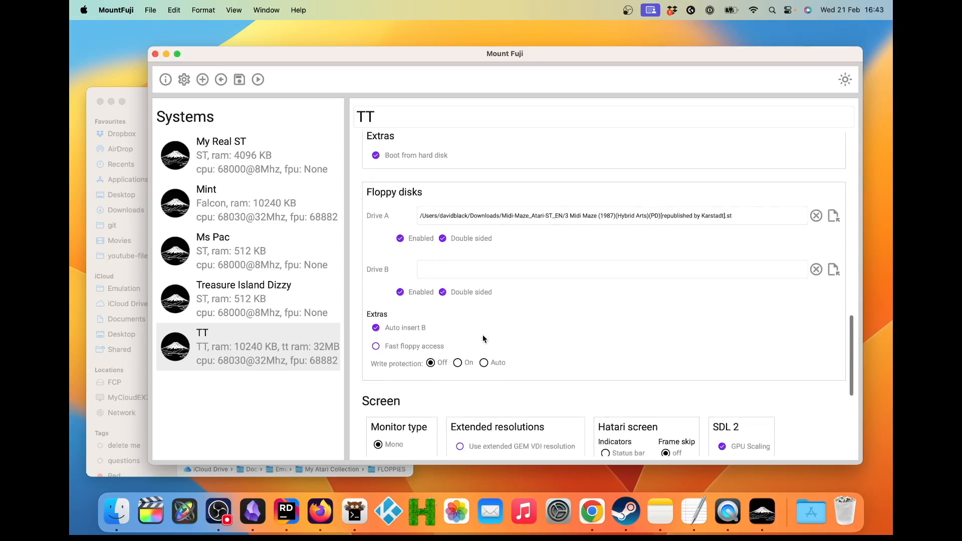
pyautogui.click(816, 195)
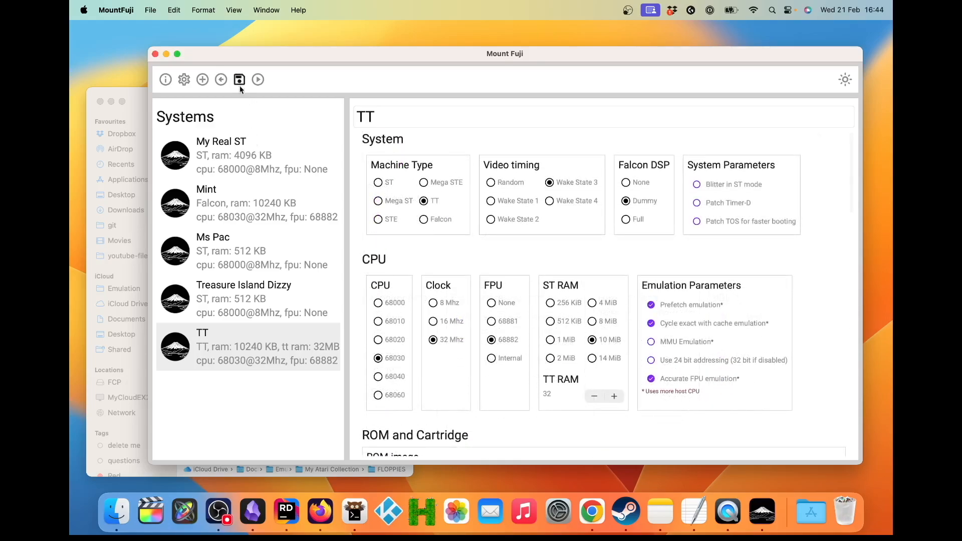
# Step: Save the TT system and test-run it in Hatari with the Genva-NeoDesk boot set, quitting once the desktop has loaded
pyautogui.click(240, 80)
pyautogui.click(259, 79)
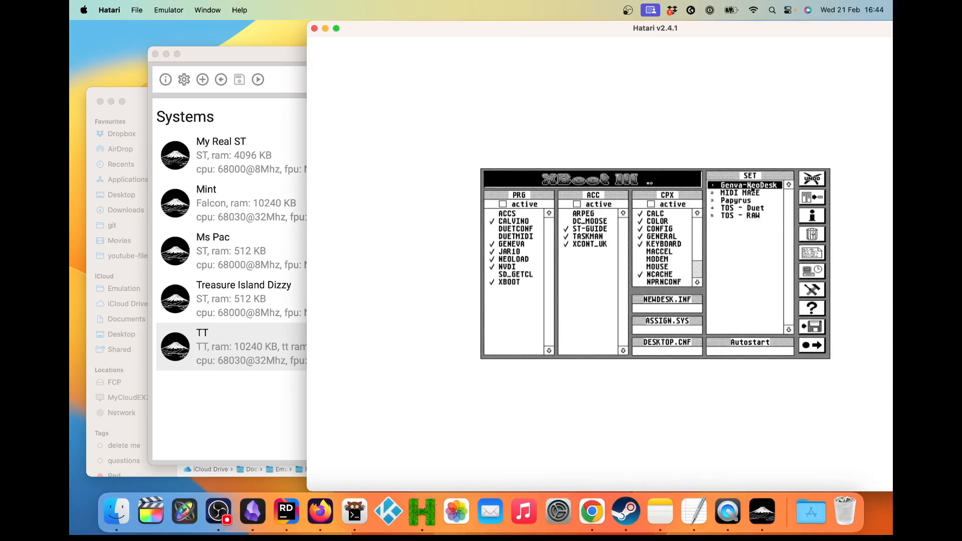
pyautogui.doubleClick(750, 187)
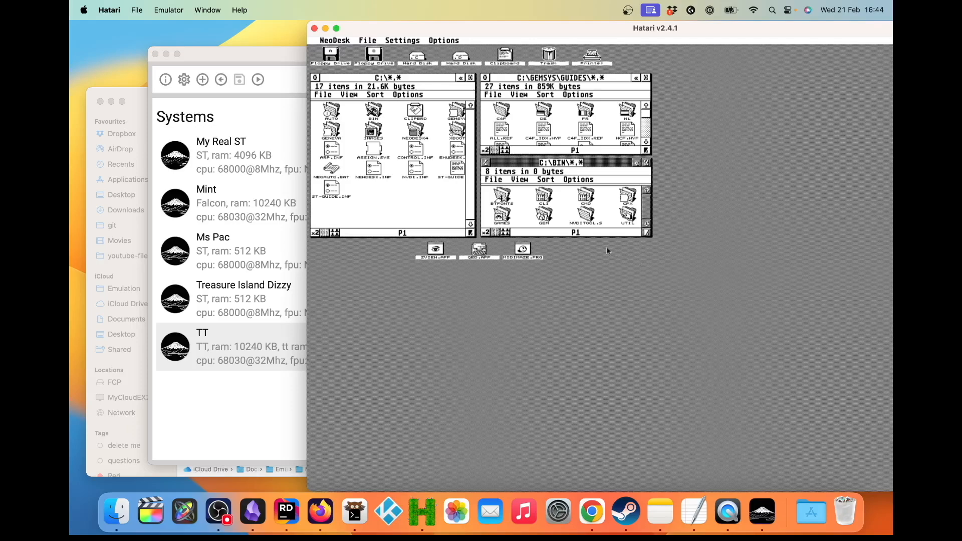
pyautogui.click(314, 28)
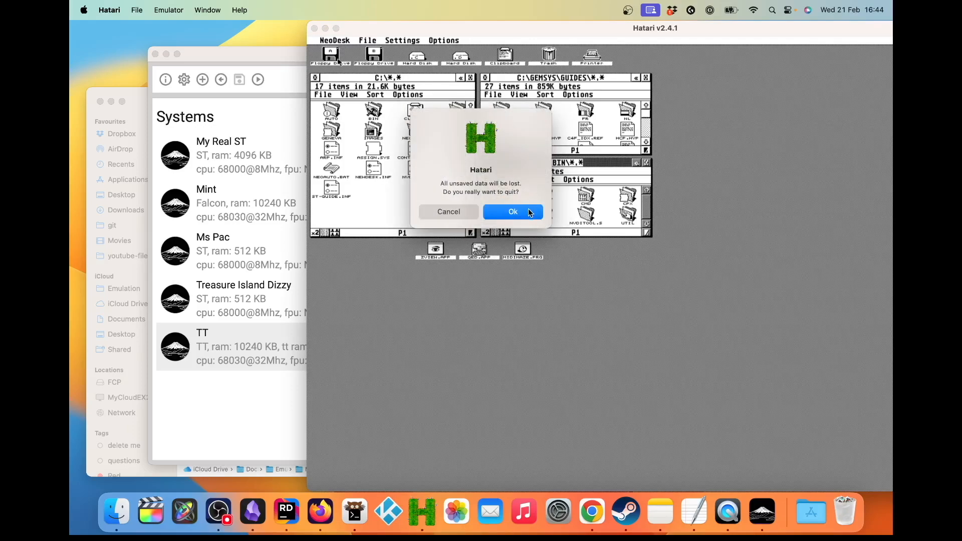
pyautogui.click(527, 211)
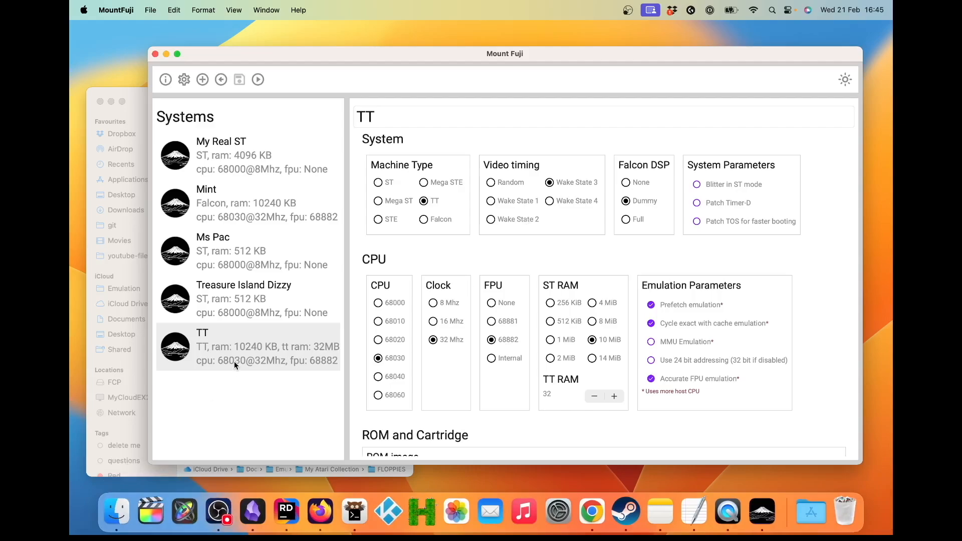
# Step: Move the TT system up the systems list so it sits between Mint and Ms Pac
pyautogui.moveTo(234, 362); pyautogui.dragTo(247, 262)
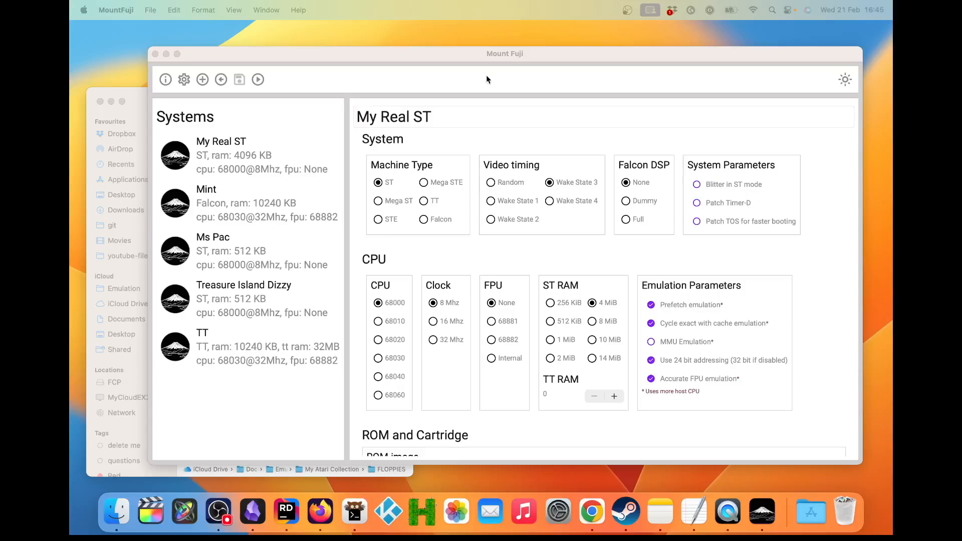
pyautogui.moveTo(198, 338); pyautogui.dragTo(247, 252)
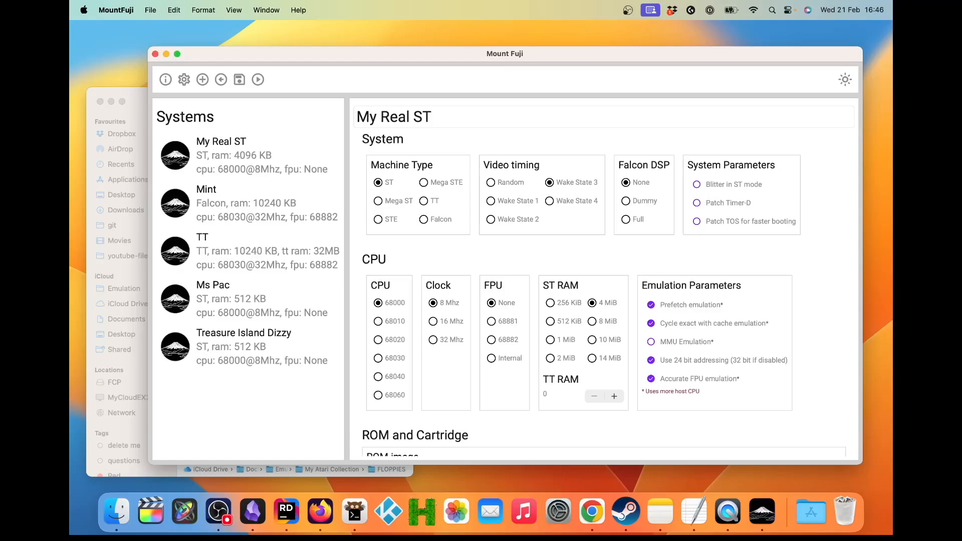
pyautogui.press('super+Tab')
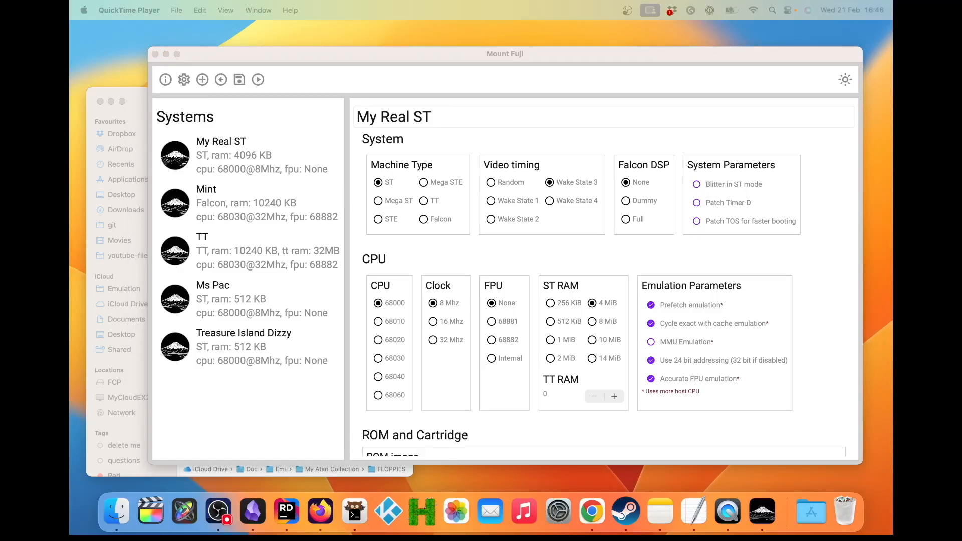
# Step: Create a trial system from the ST template and delete it from the systems list
pyautogui.click(202, 80)
pyautogui.click(202, 80)
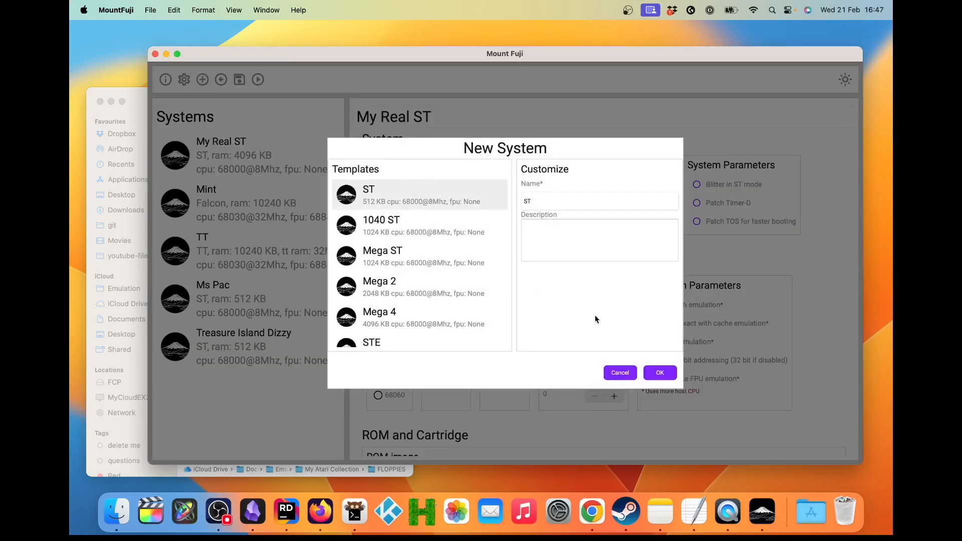
pyautogui.click(660, 374)
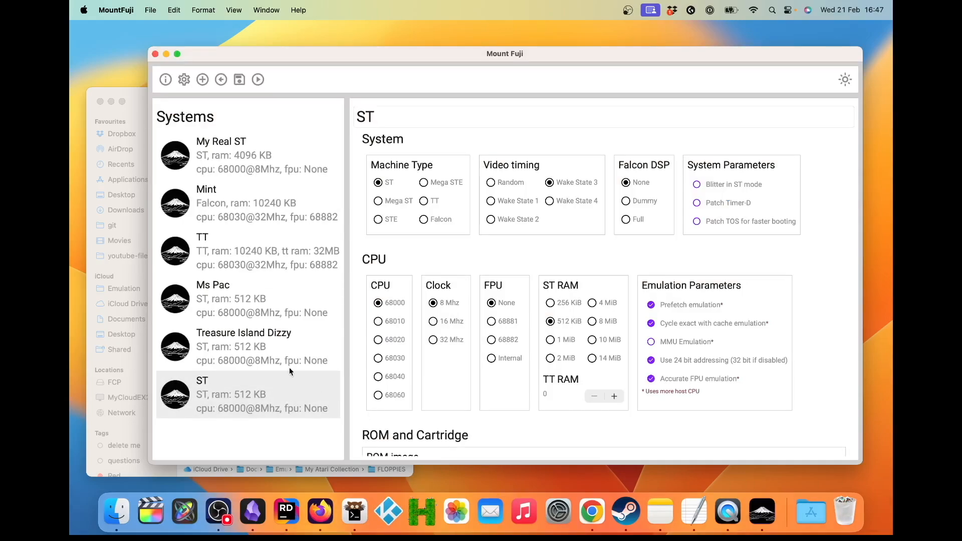
pyautogui.rightClick(278, 383)
pyautogui.click(294, 405)
pyautogui.click(606, 297)
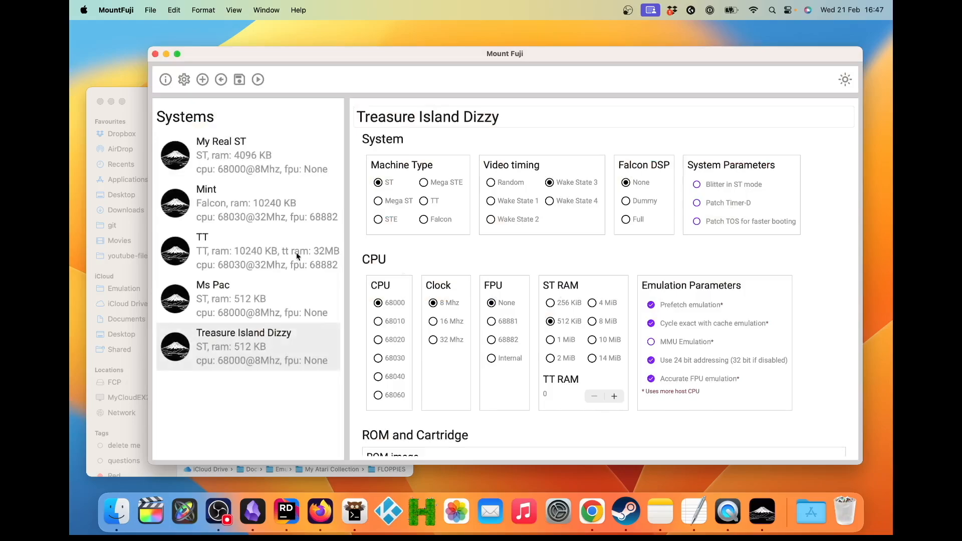
# Step: Open the GitHub source repository from the About information in Firefox, and close the browser window after viewing it
pyautogui.click(166, 80)
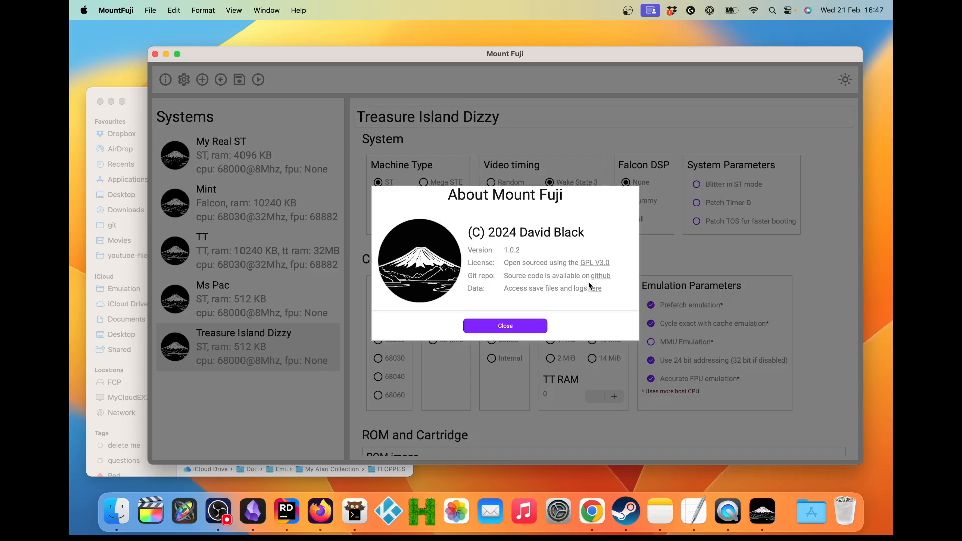
pyautogui.click(605, 276)
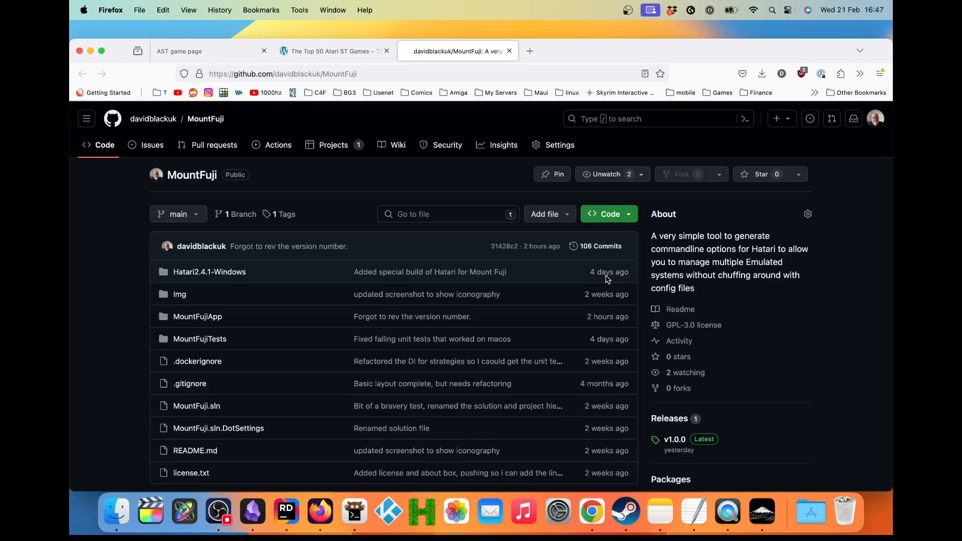
pyautogui.click(91, 51)
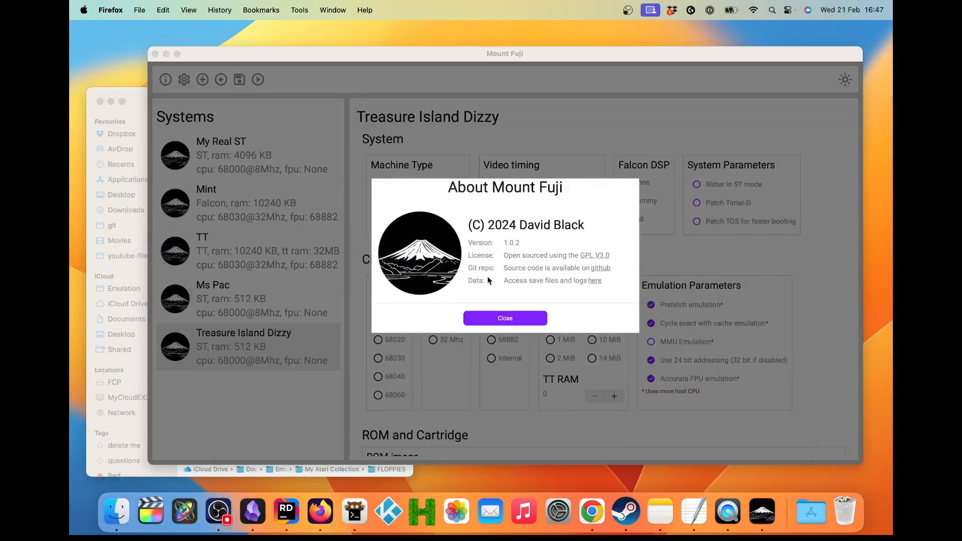
# Step: Open the save files and logs folder from the About information, look over its files in Finder, and close the About dialog
pyautogui.click(597, 282)
pyautogui.click(597, 281)
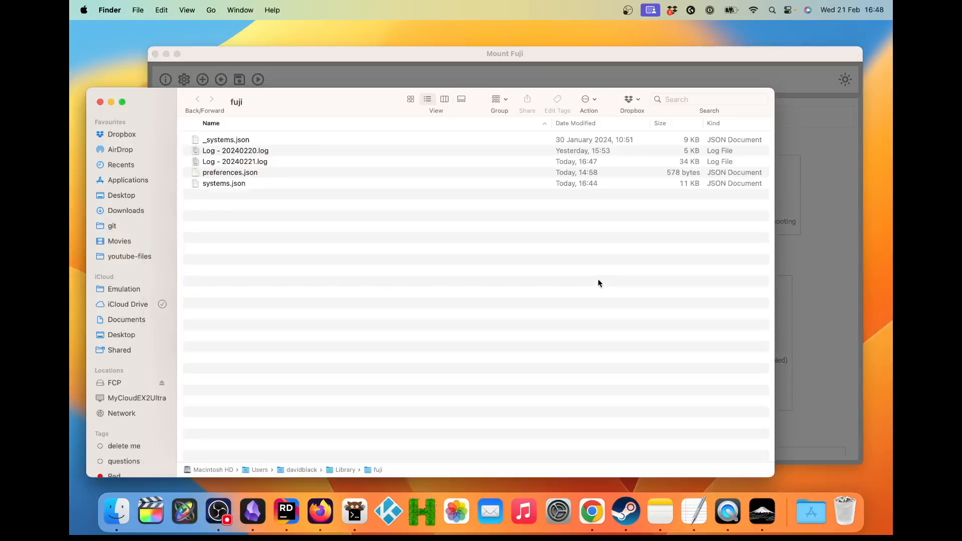
pyautogui.click(258, 151)
pyautogui.doubleClick(257, 151)
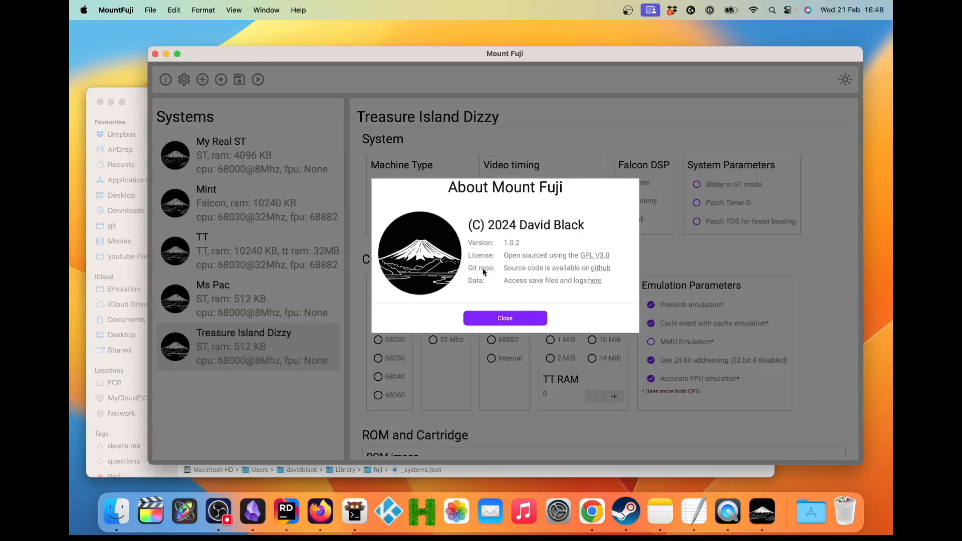
pyautogui.click(504, 321)
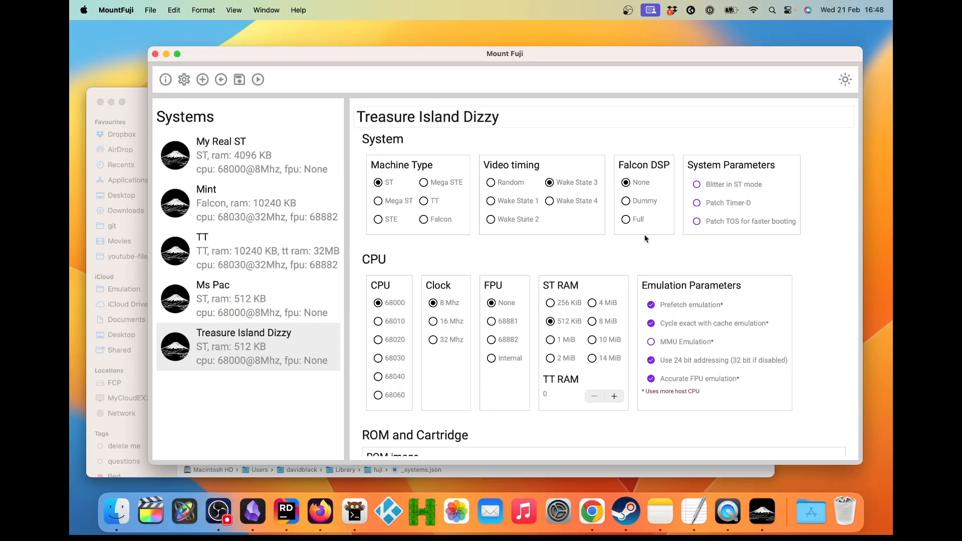
# Step: Launch the Treasure Island Dizzy system and examine the sound settings in Hatari's main menu
pyautogui.click(845, 79)
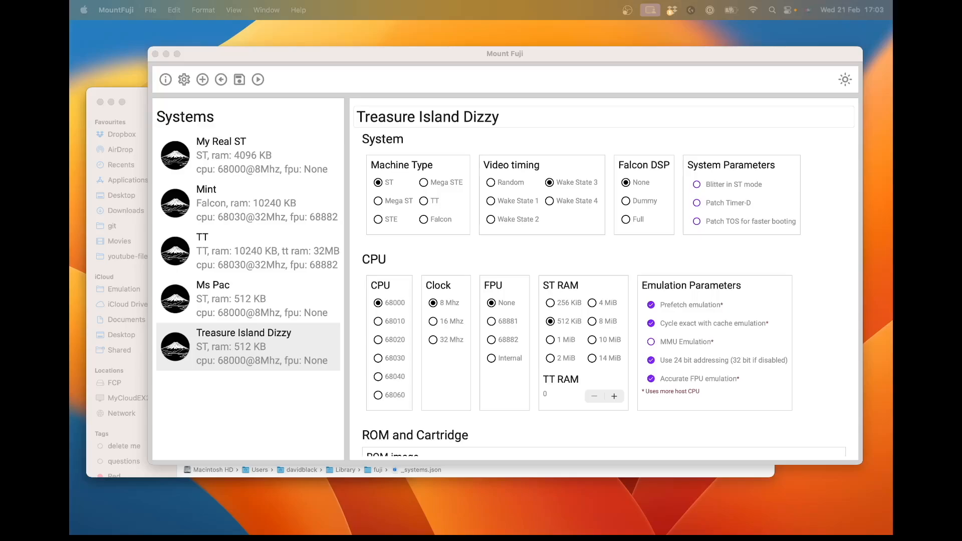
pyautogui.click(258, 80)
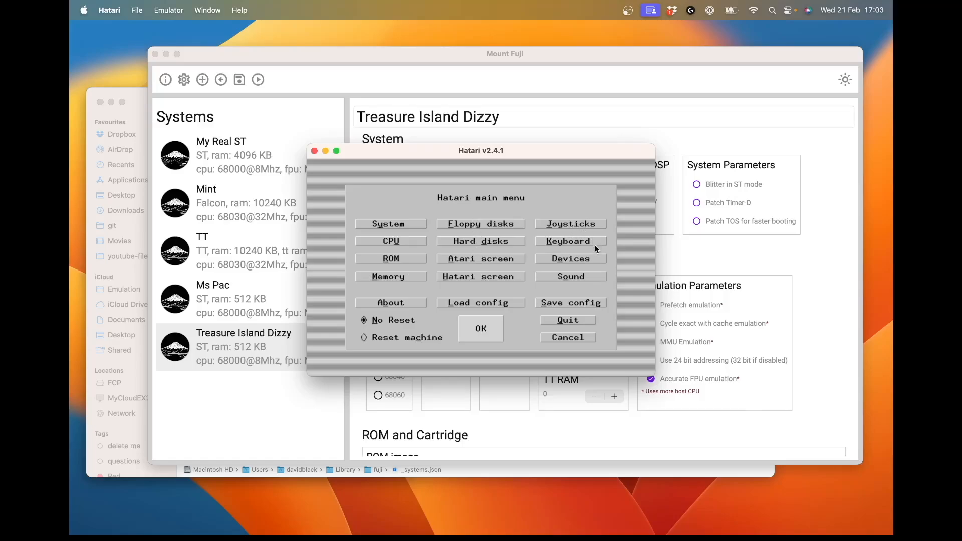
pyautogui.click(583, 277)
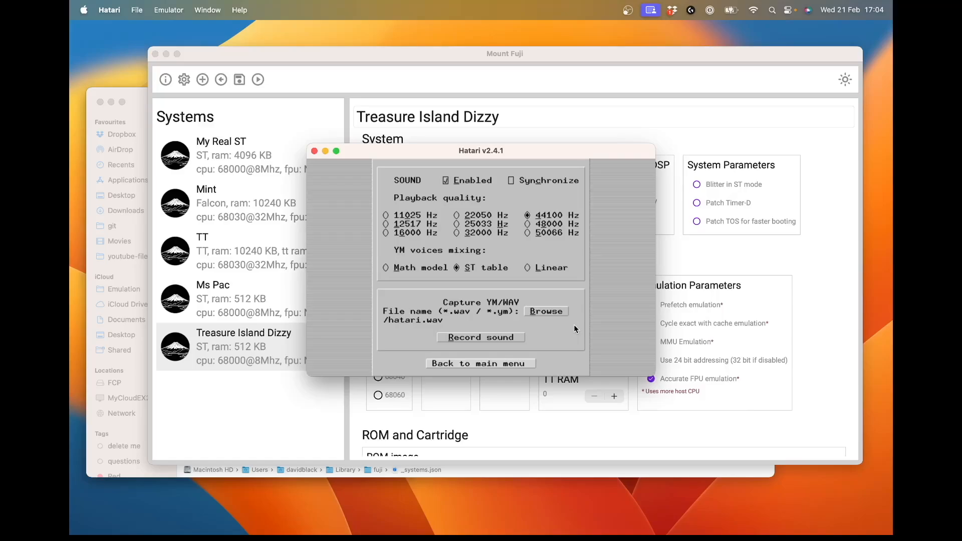
pyautogui.click(492, 363)
# Step: Examine Hatari's joystick and keyboard setup pages, returning to the main menu without changing anything
pyautogui.click(574, 222)
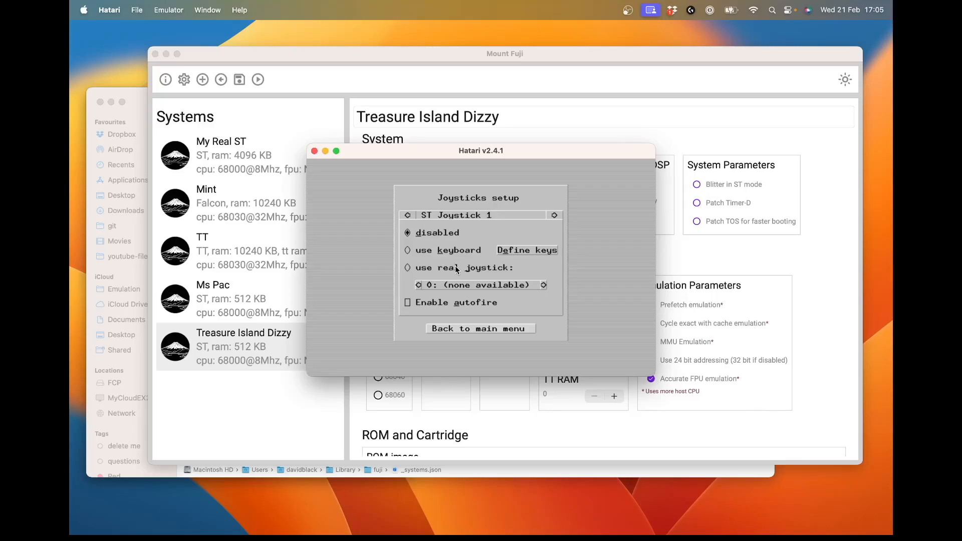
pyautogui.click(499, 329)
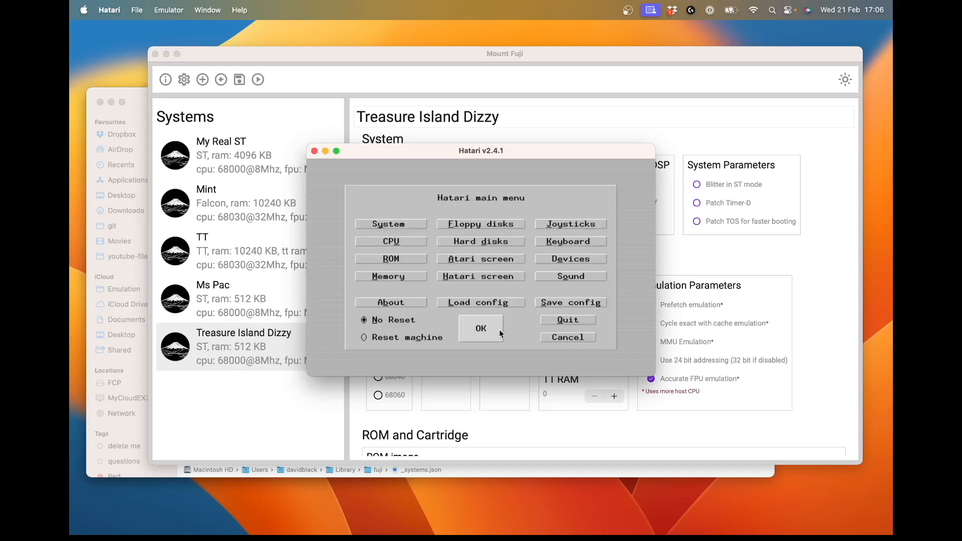
pyautogui.click(563, 242)
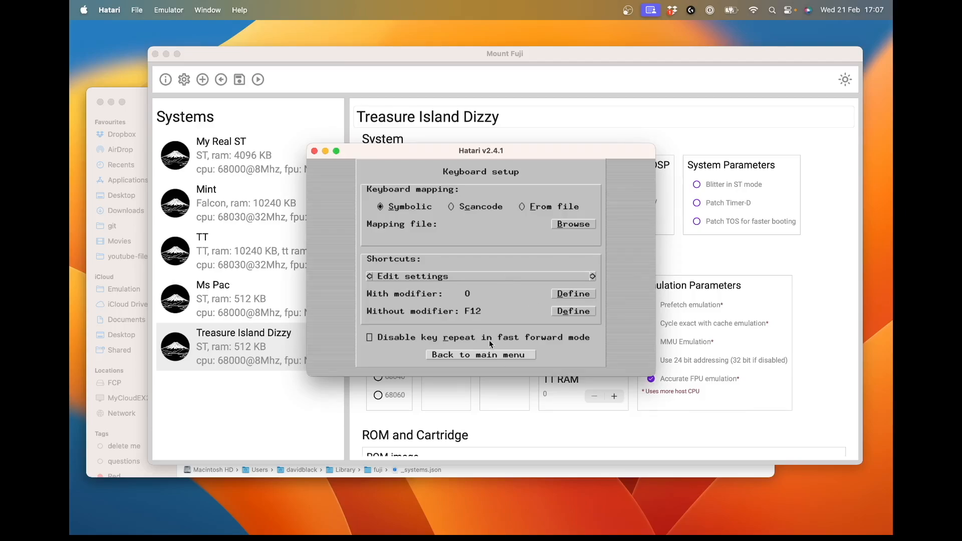
pyautogui.click(490, 355)
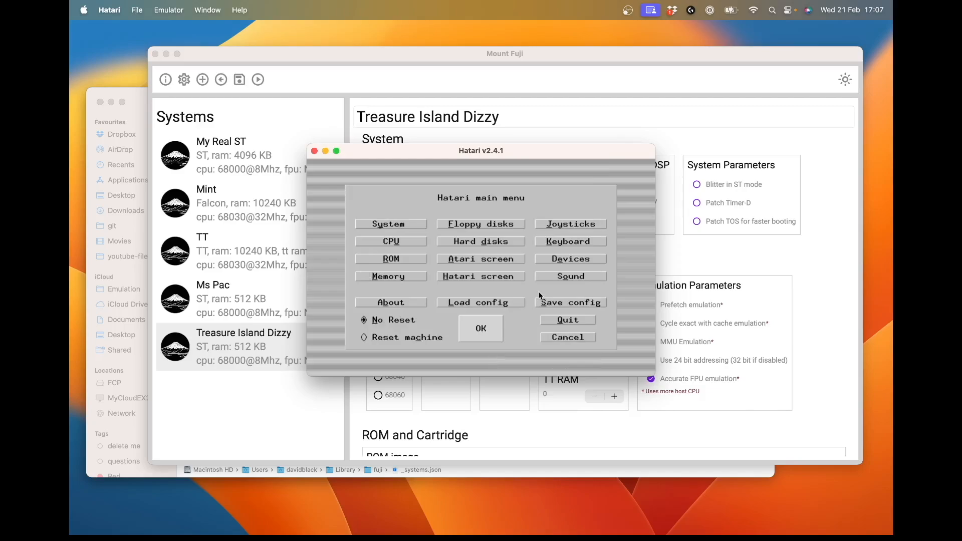
# Step: Examine Hatari's devices setup page and the RS232 output file picker without changing anything, and quit the emulator
pyautogui.click(575, 260)
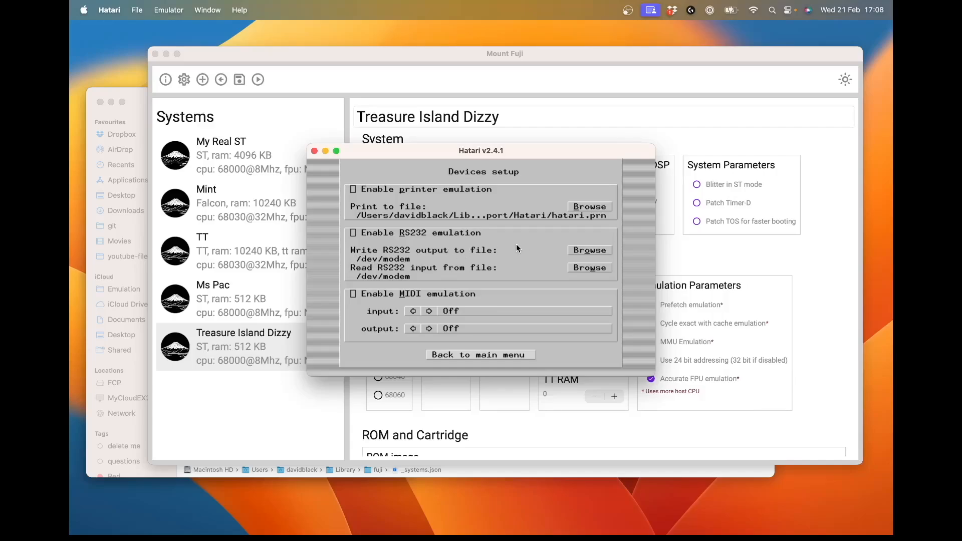
pyautogui.click(583, 249)
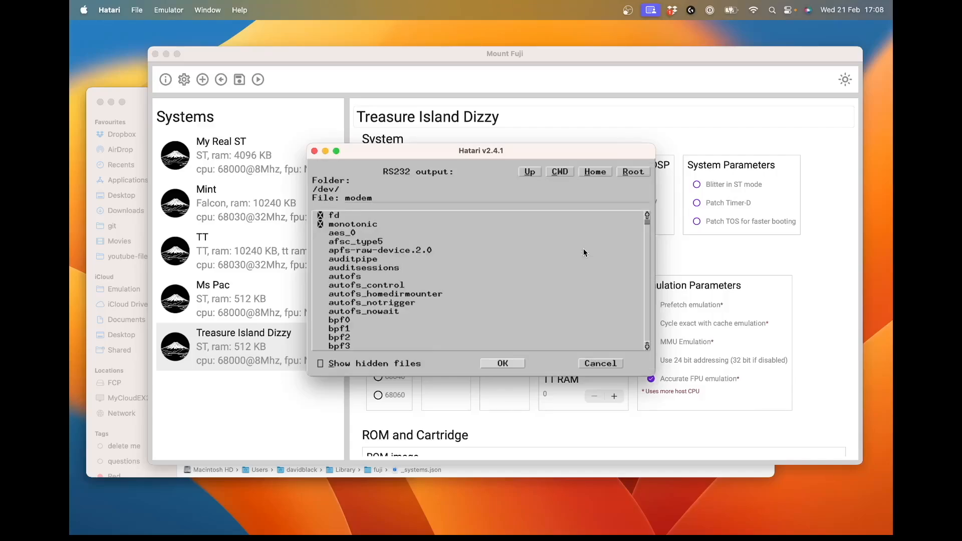
pyautogui.click(598, 361)
pyautogui.press('Return')
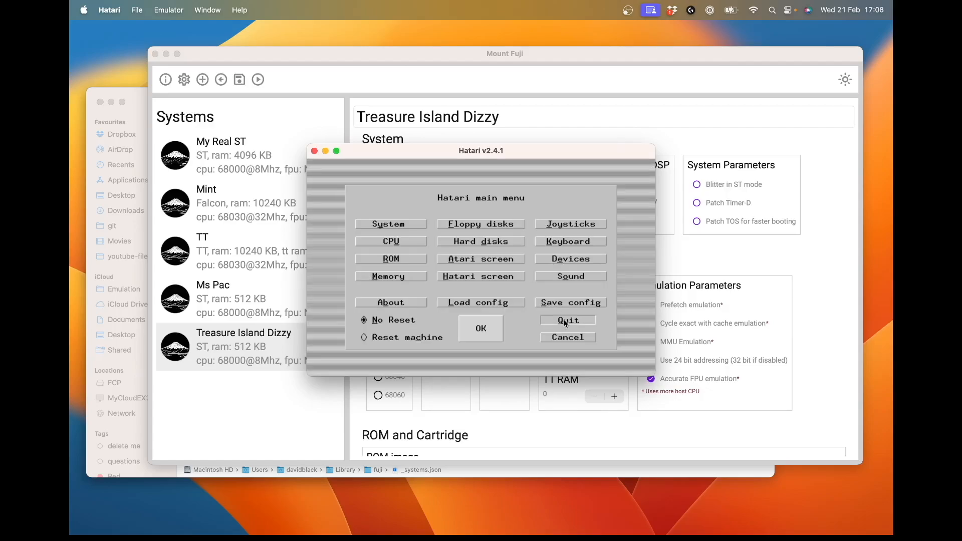
pyautogui.click(563, 320)
pyautogui.click(499, 223)
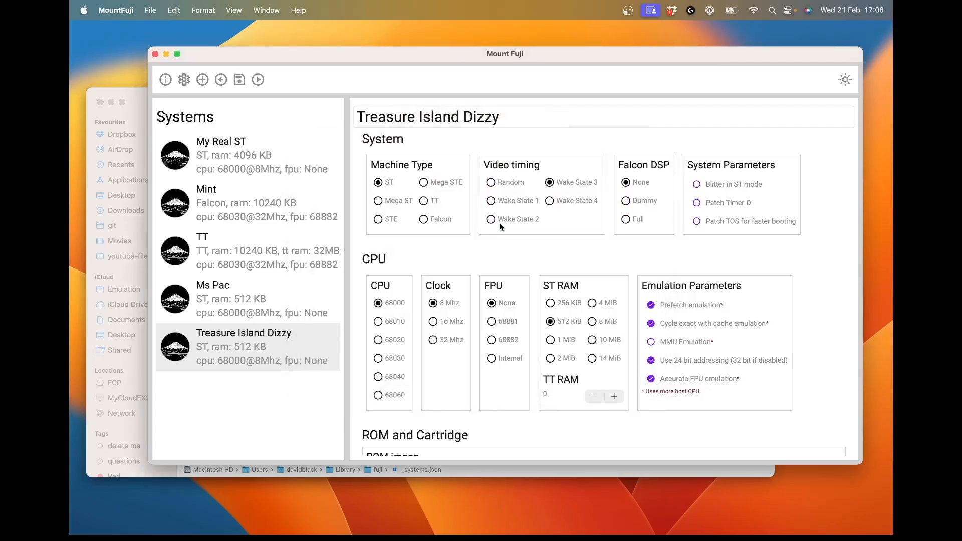
# Step: Browse the folders offered for Treasure Island Dizzy's ACSI disk image up to My Atari Collection, and cancel without choosing a file
pyautogui.scroll(-10, 627, 253)
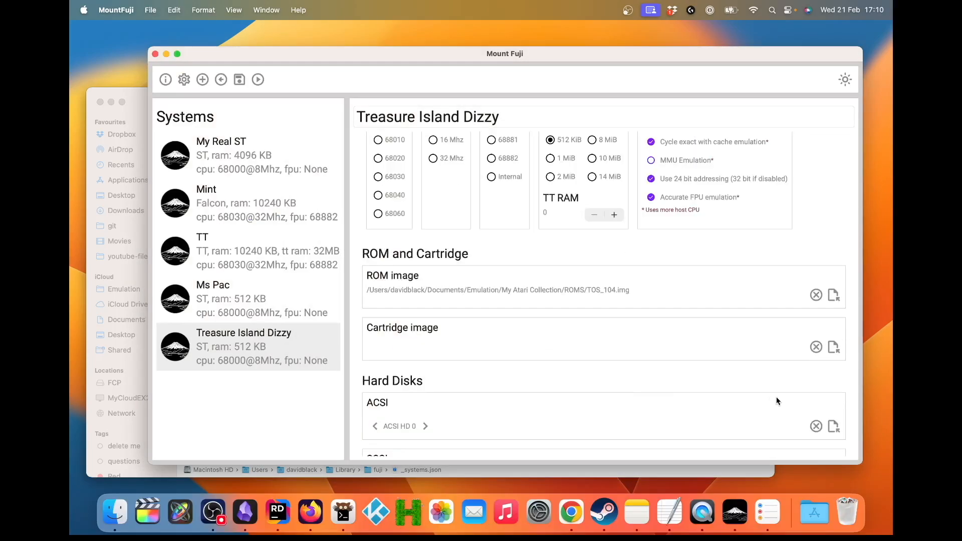
pyautogui.click(834, 425)
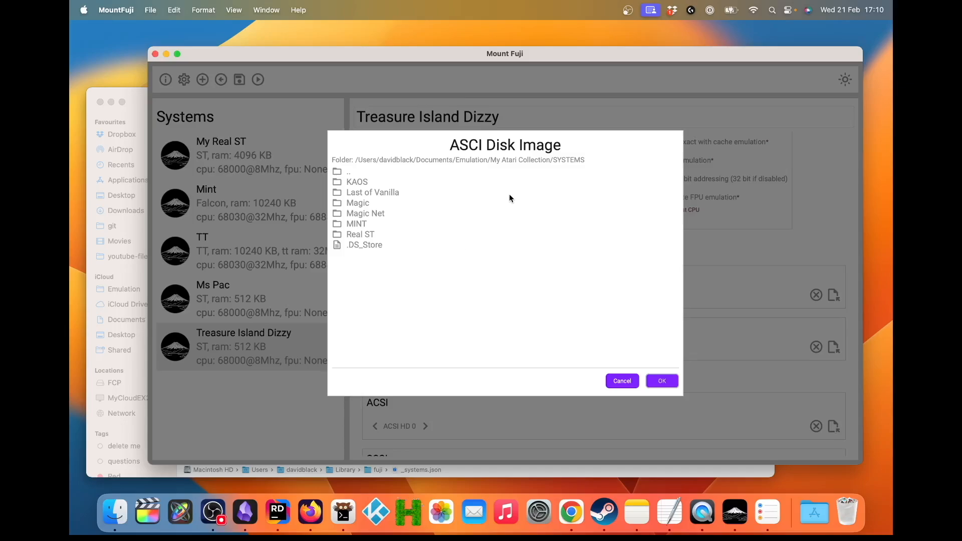
pyautogui.click(365, 193)
pyautogui.click(339, 174)
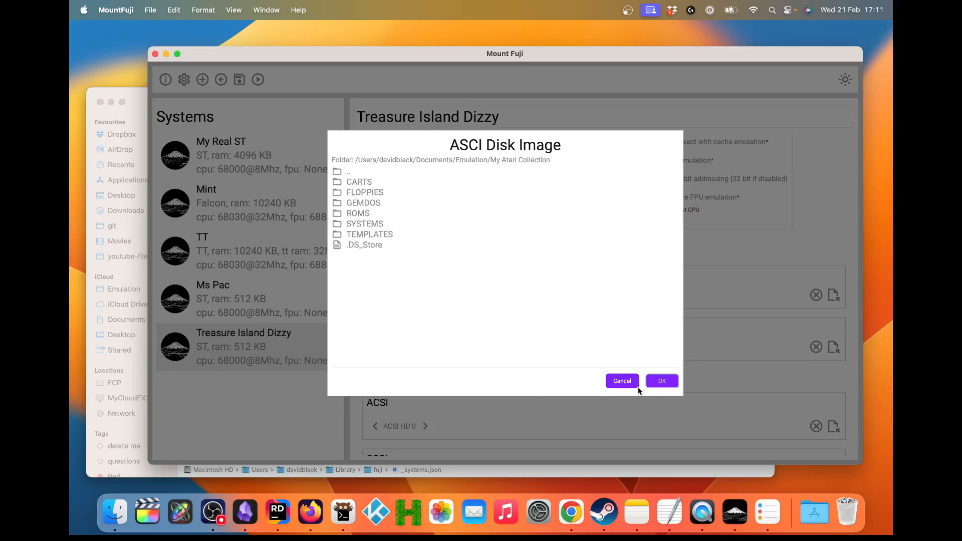
pyautogui.click(622, 381)
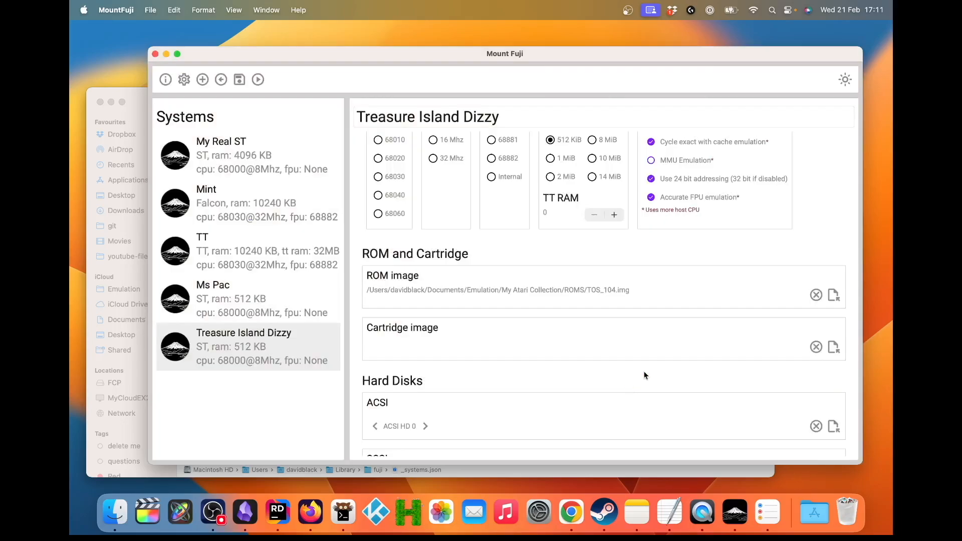
# Step: View the ROM image picker and the New System templates, cancelling both dialogs without making a choice
pyautogui.click(833, 295)
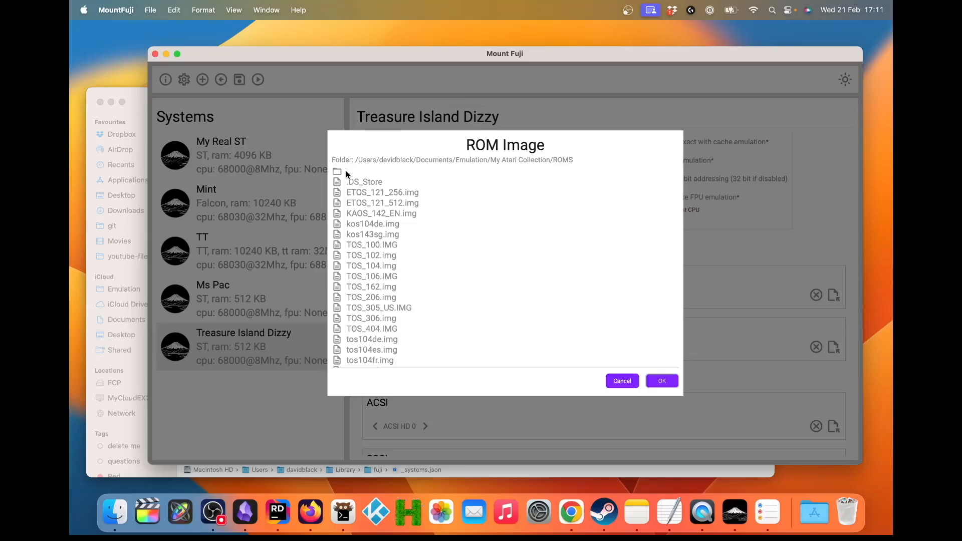
pyautogui.click(621, 380)
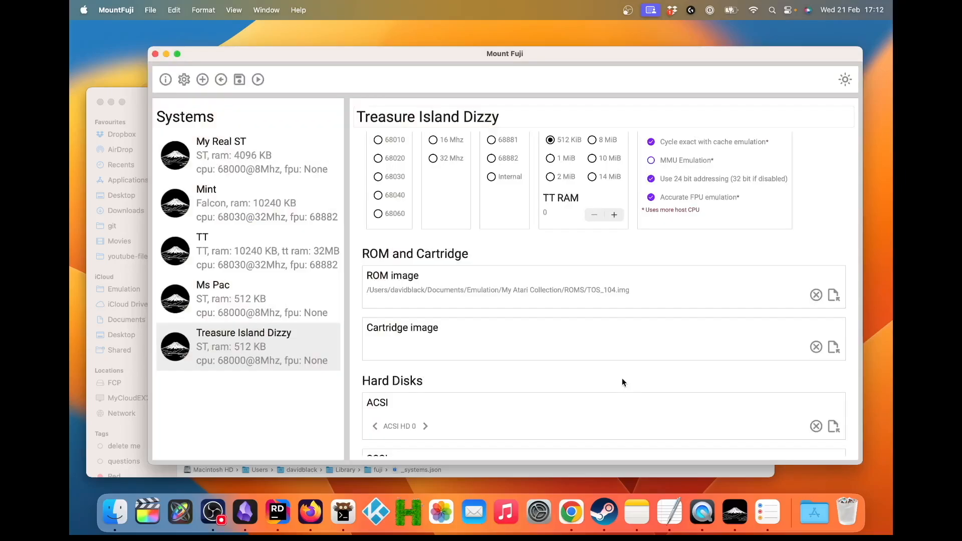
pyautogui.click(202, 79)
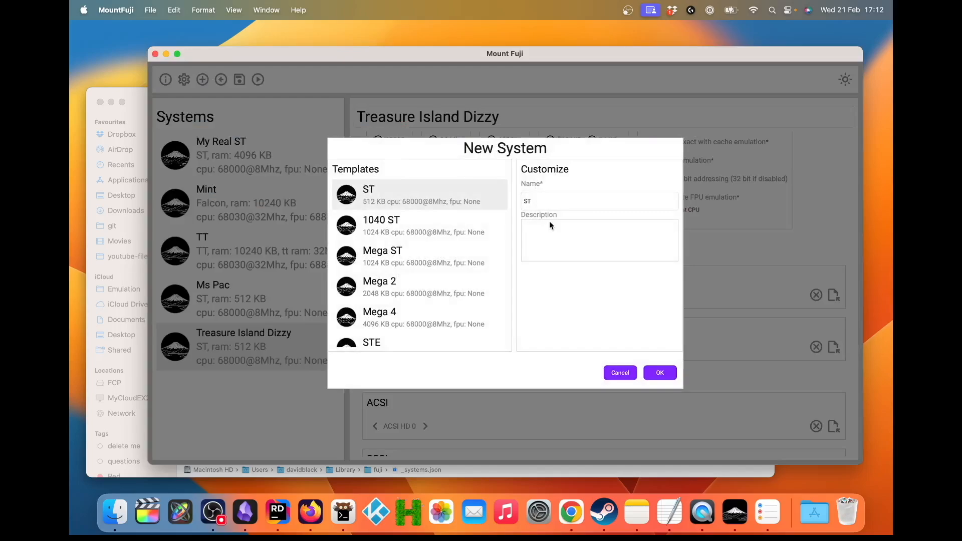
pyautogui.click(623, 373)
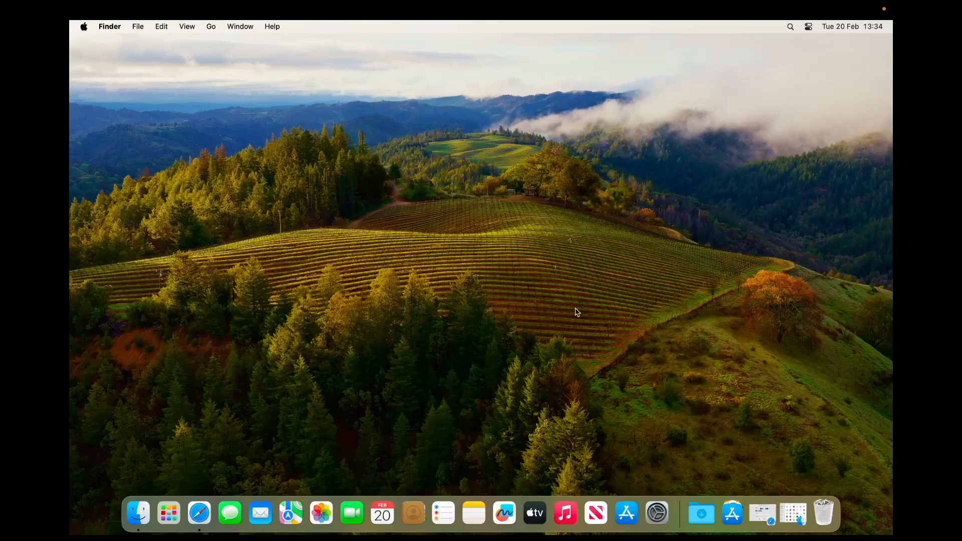
# Step: Switch to Safari and download hatari-2.4.1_macos.dmg.zip from the 2.4.1 folder of the Hatari download area, allowing downloads from the site
pyautogui.click(199, 510)
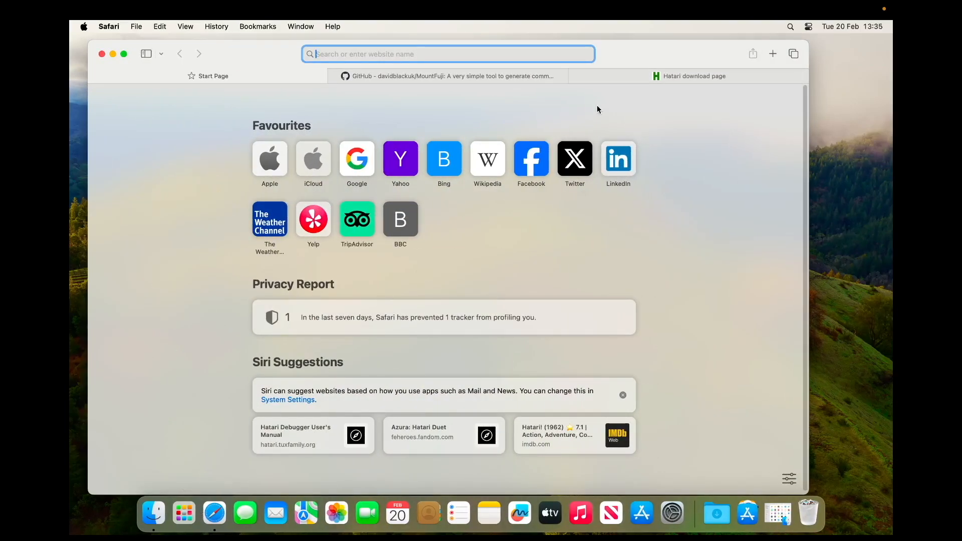
pyautogui.click(612, 79)
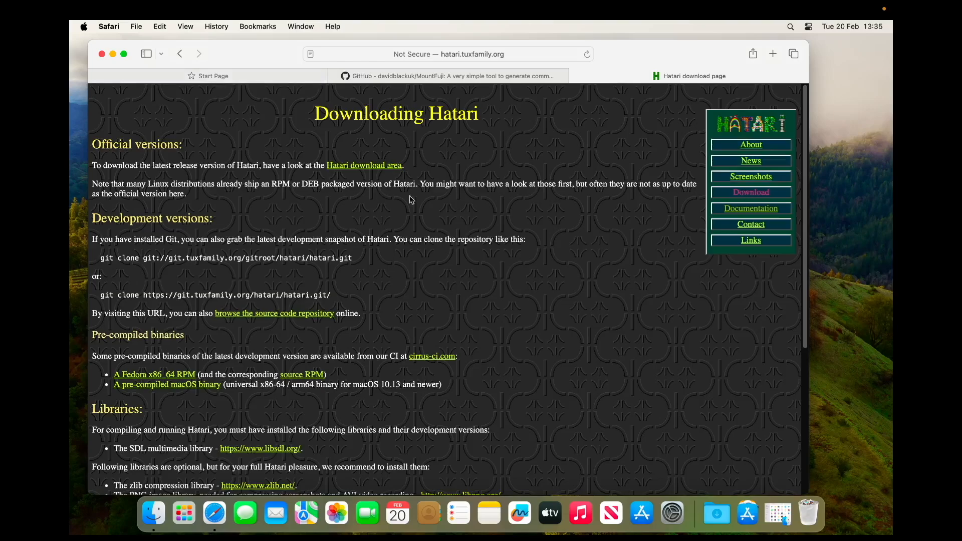
pyautogui.click(370, 166)
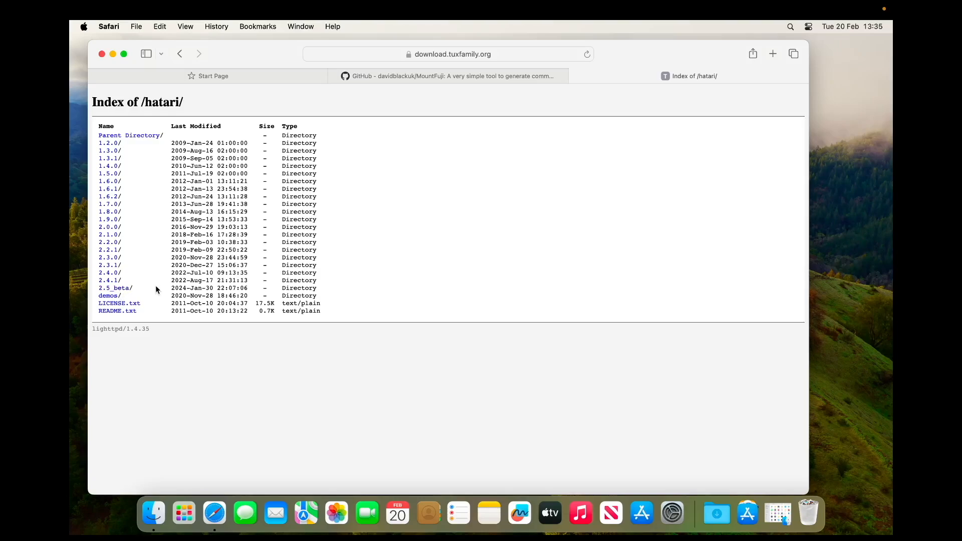
pyautogui.click(109, 281)
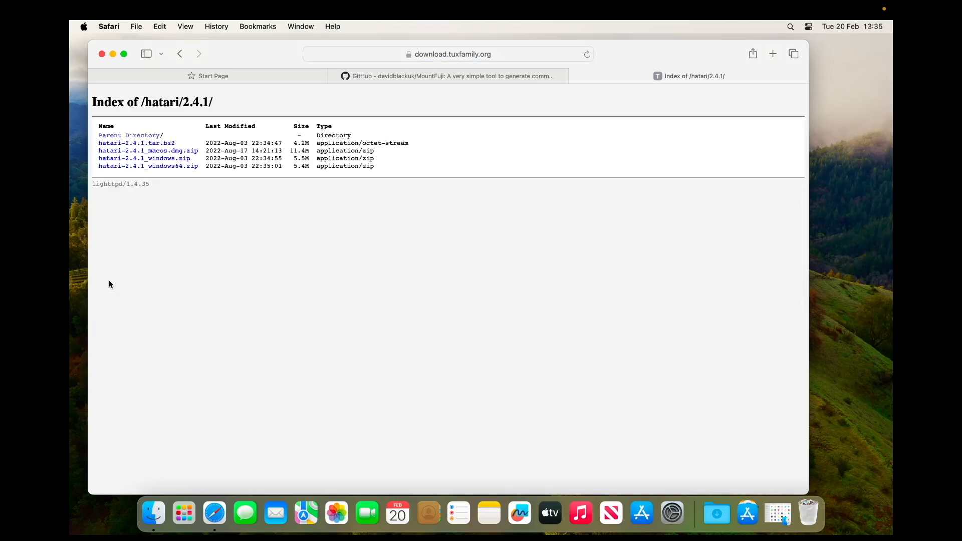
pyautogui.click(179, 152)
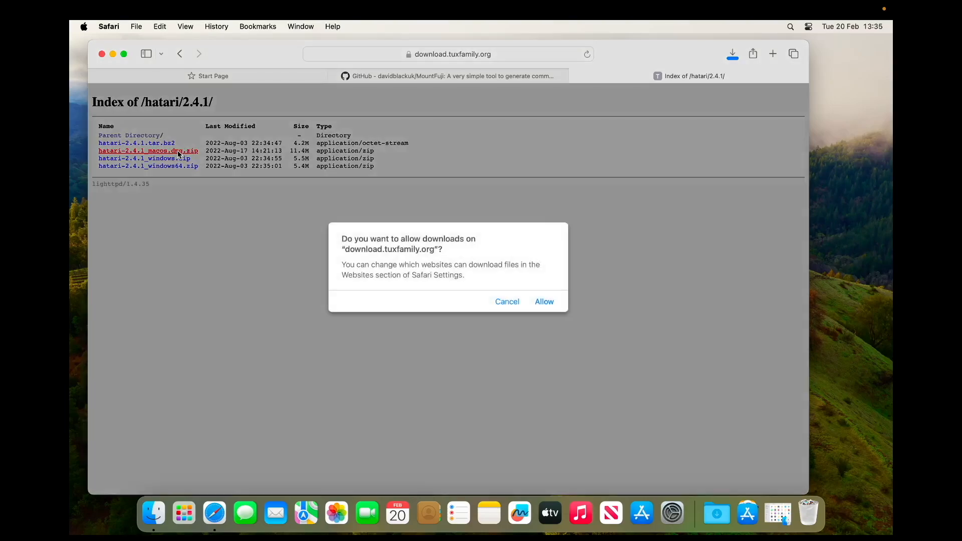
pyautogui.click(544, 302)
# Step: Download mount-fuji-1.0.0-MacOS.zip from the v1.0.0 release on MountFuji's GitHub page, allowing downloads from the site, and minimise the browser
pyautogui.click(398, 81)
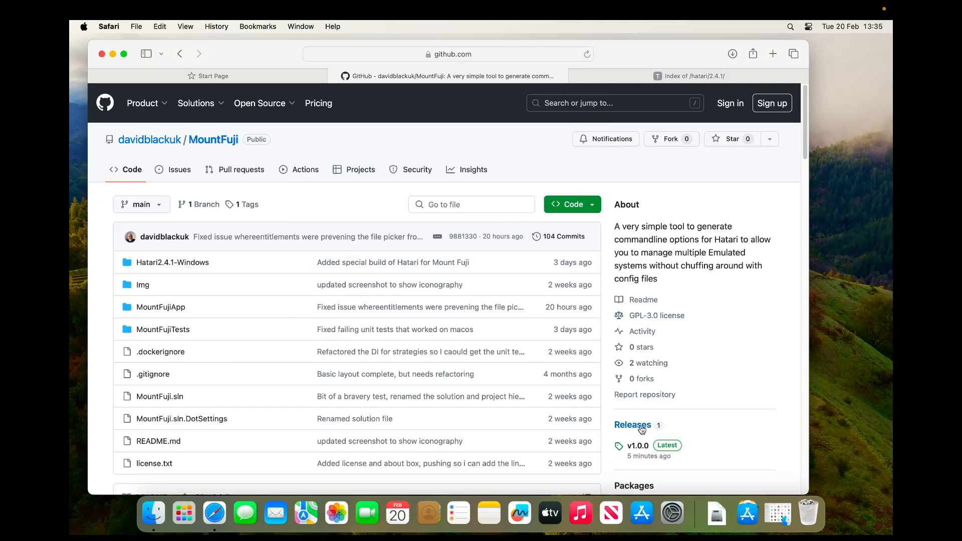
pyautogui.click(639, 448)
pyautogui.scroll(-3, 430, 383)
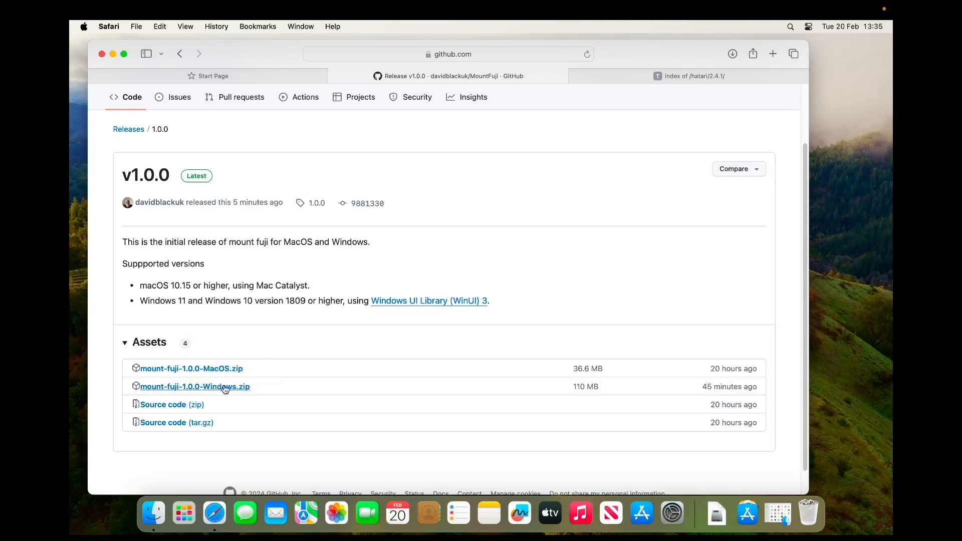
pyautogui.click(216, 369)
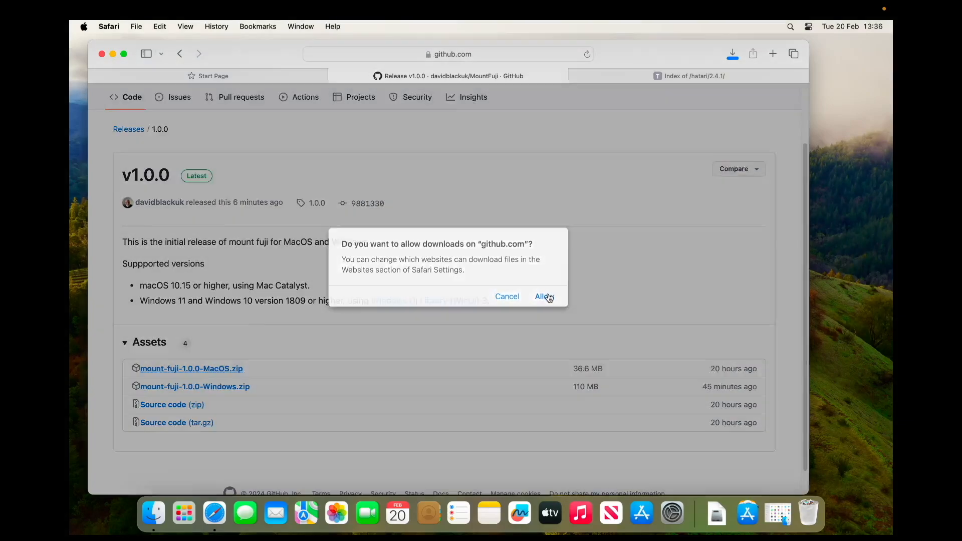
pyautogui.click(548, 296)
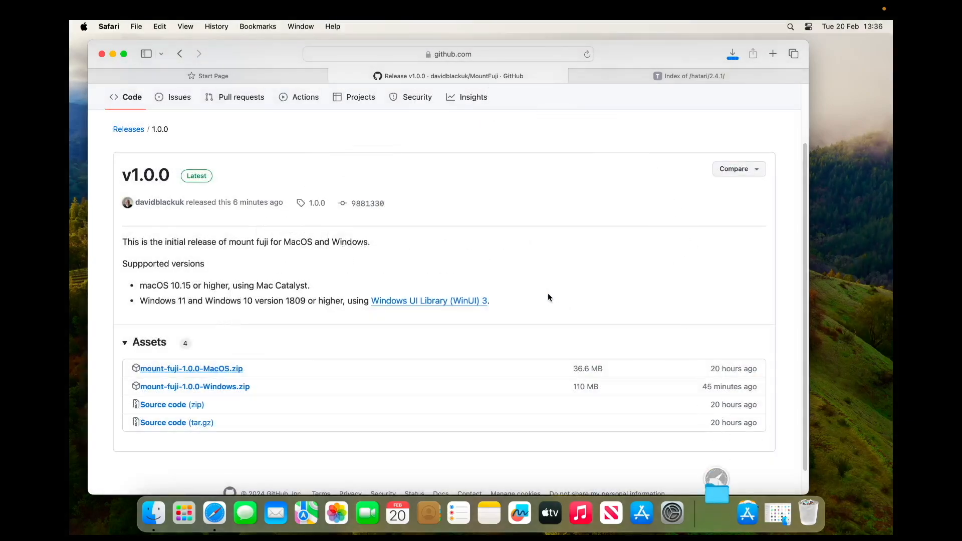
pyautogui.click(113, 54)
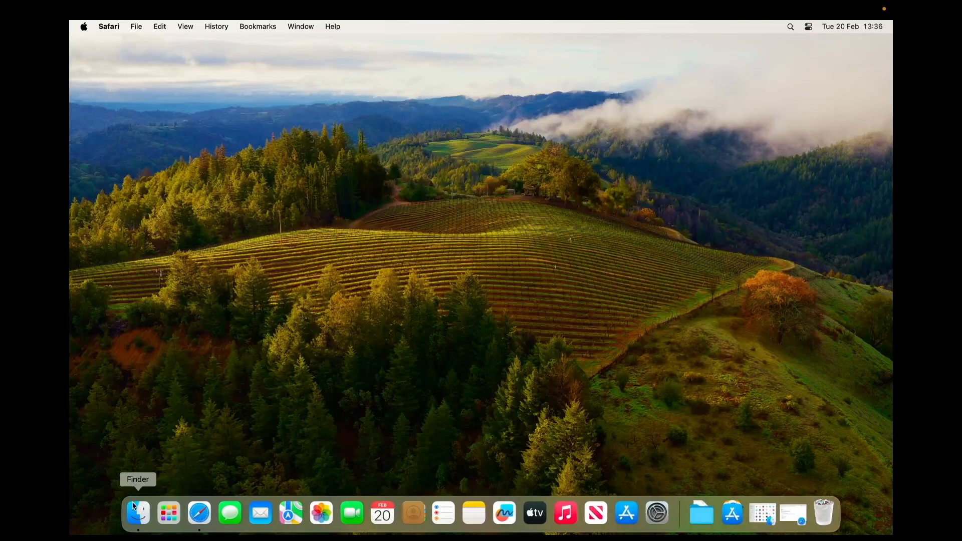
# Step: Open a second Finder window on Downloads beside the Applications window and expand the mount-fuji-1.0.0-MacOS folder
pyautogui.click(135, 512)
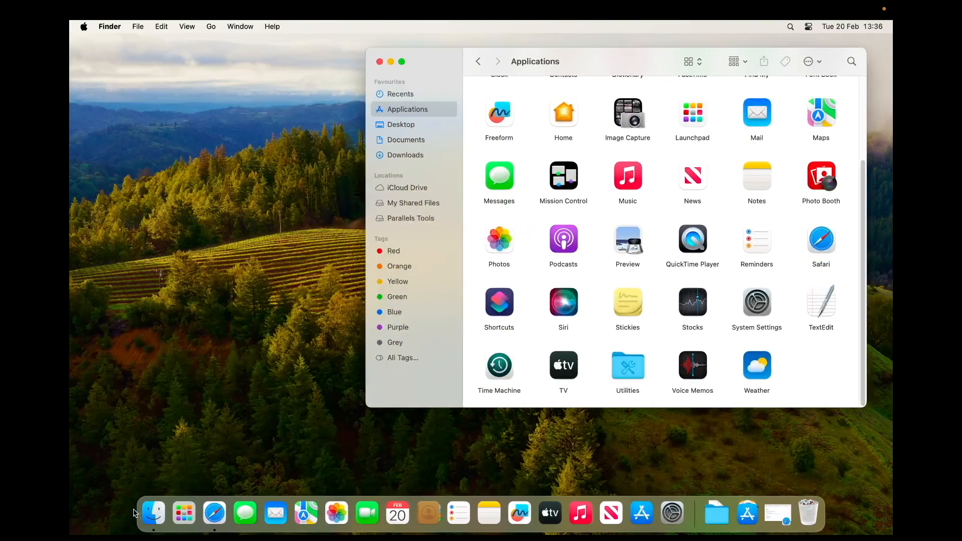
pyautogui.rightClick(133, 510)
pyautogui.rightClick(154, 512)
pyautogui.rightClick(154, 511)
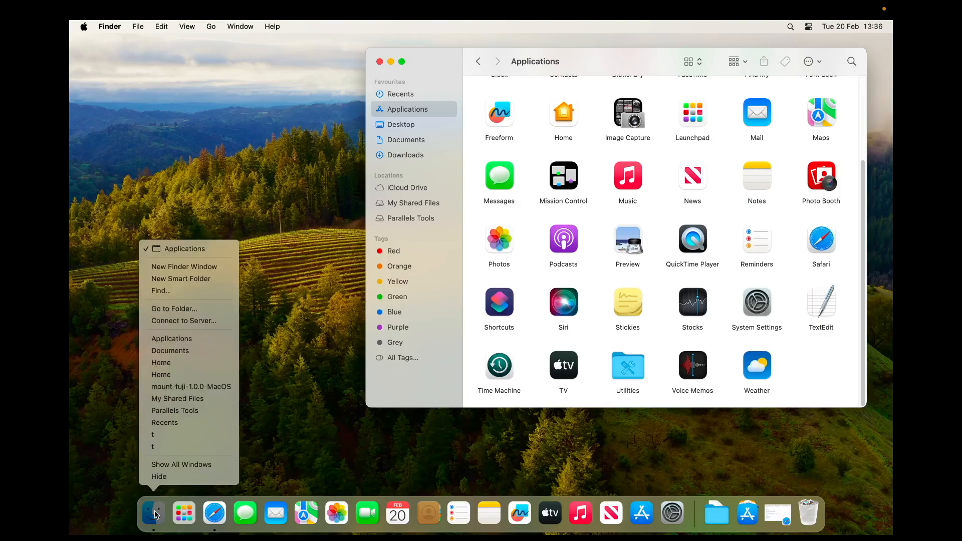
pyautogui.click(155, 266)
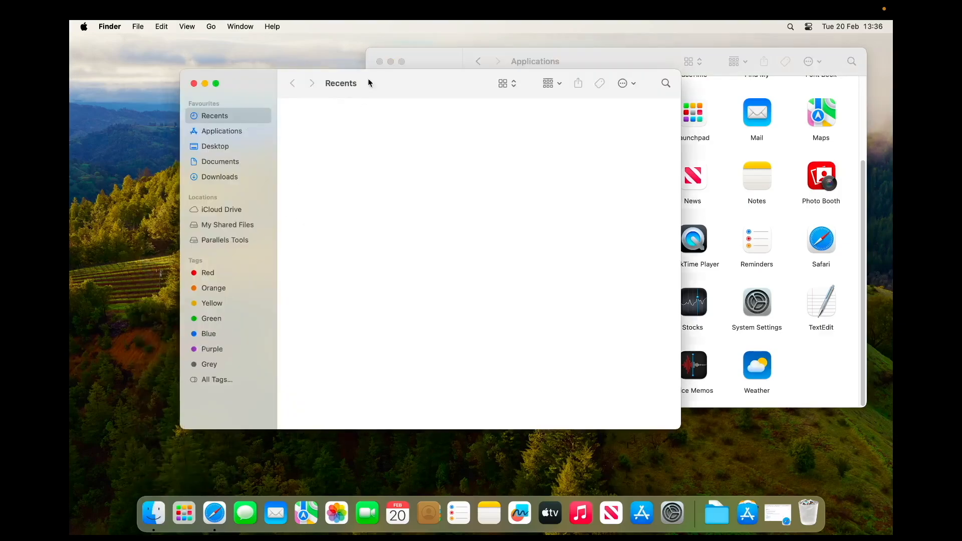
pyautogui.moveTo(367, 78); pyautogui.dragTo(268, 80)
pyautogui.click(141, 173)
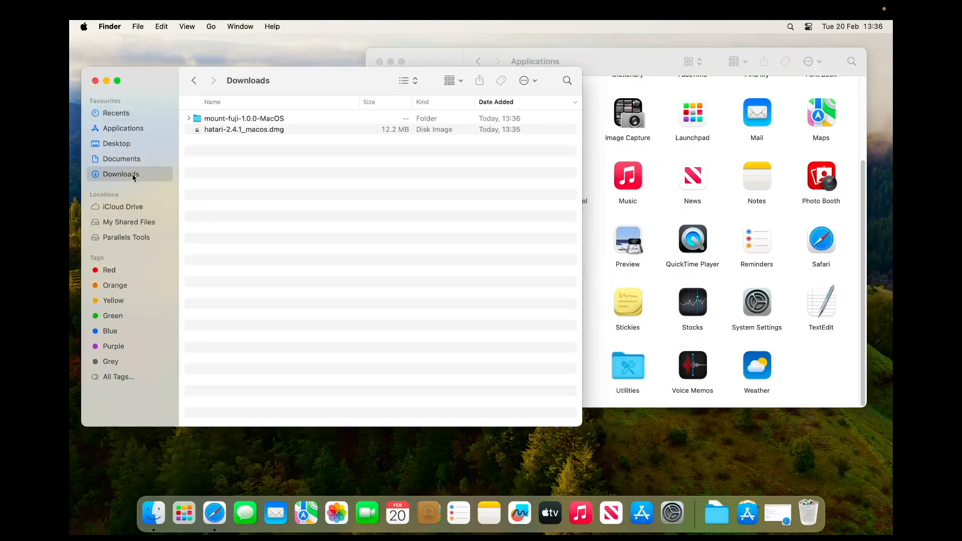
pyautogui.click(189, 119)
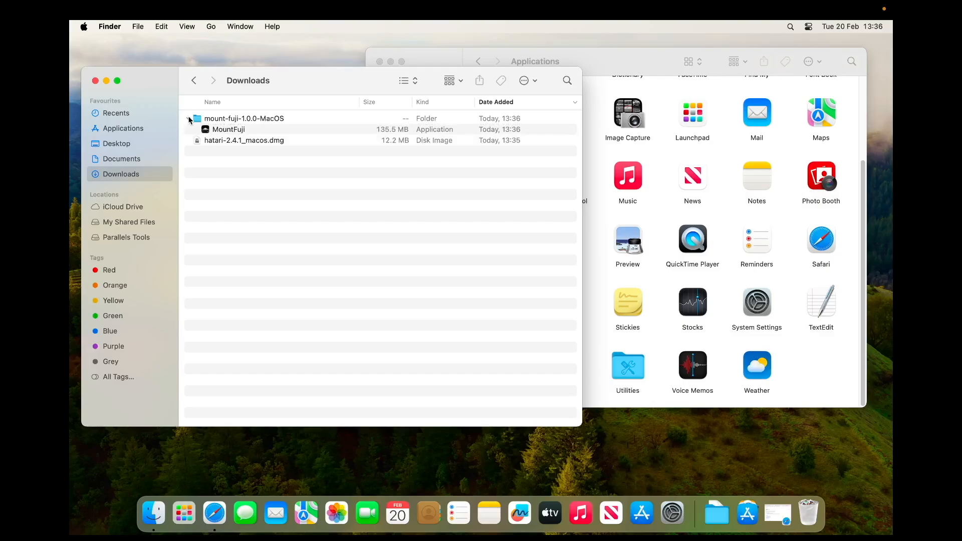
# Step: Copy Hatari from the hatari-2.4.1_macos.dmg disk image and move MountFuji into Applications, closing the disk image and Downloads windows
pyautogui.click(267, 141)
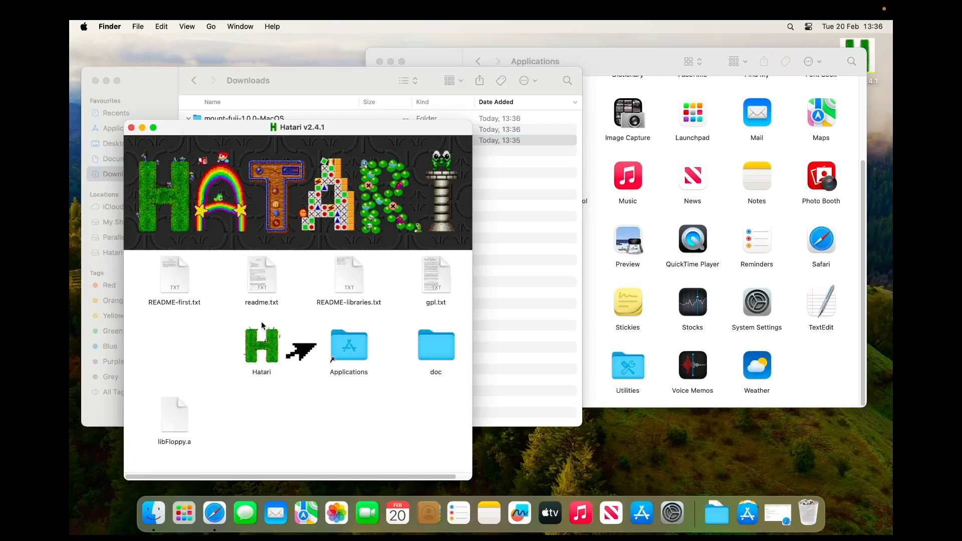
pyautogui.moveTo(275, 348); pyautogui.dragTo(351, 348)
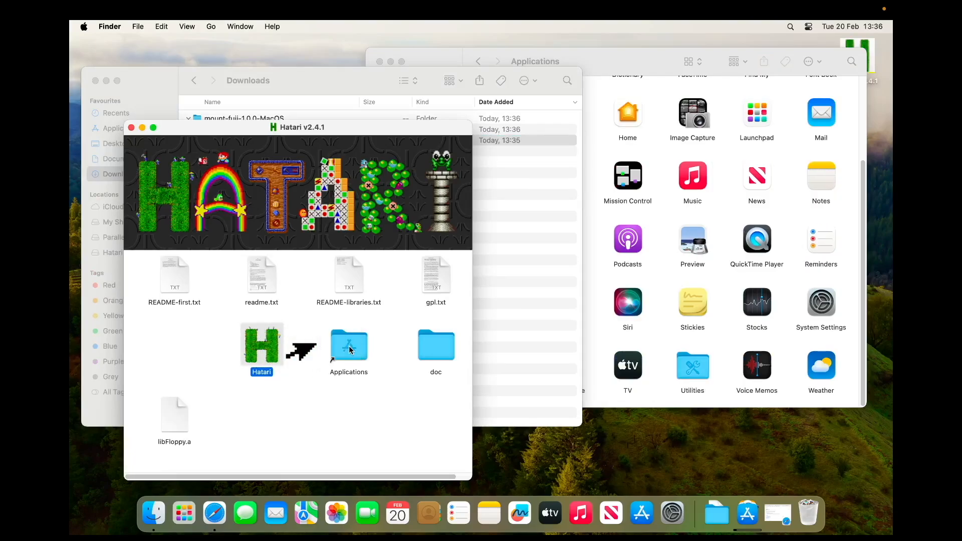
pyautogui.click(131, 128)
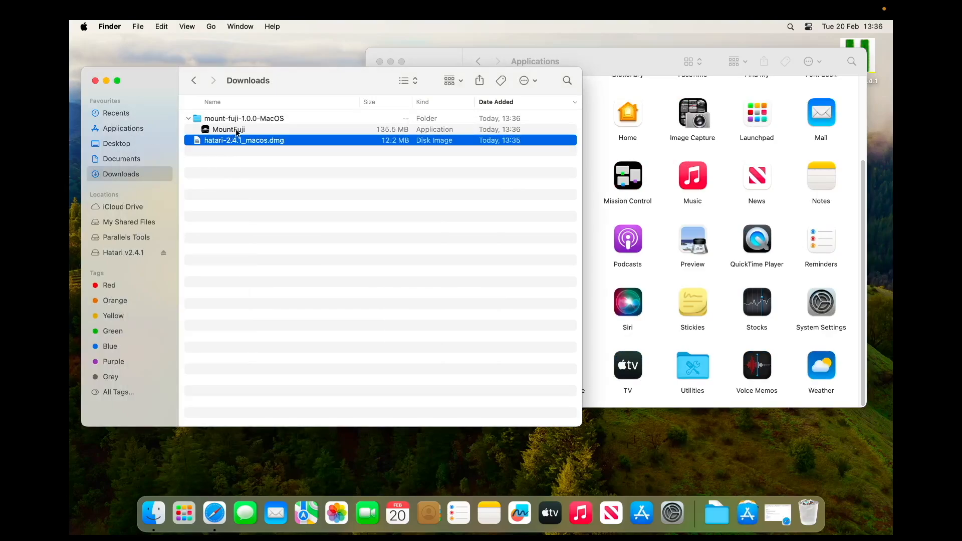
pyautogui.moveTo(233, 130); pyautogui.dragTo(743, 284)
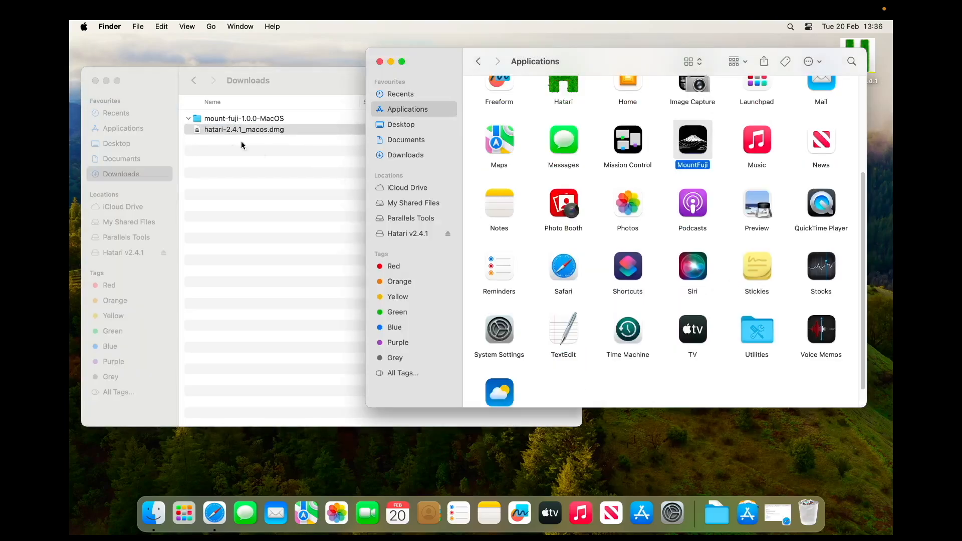
pyautogui.click(95, 81)
# Step: Launch Hatari from Applications, approve opening the downloaded app, and bring up its main settings menu
pyautogui.click(572, 91)
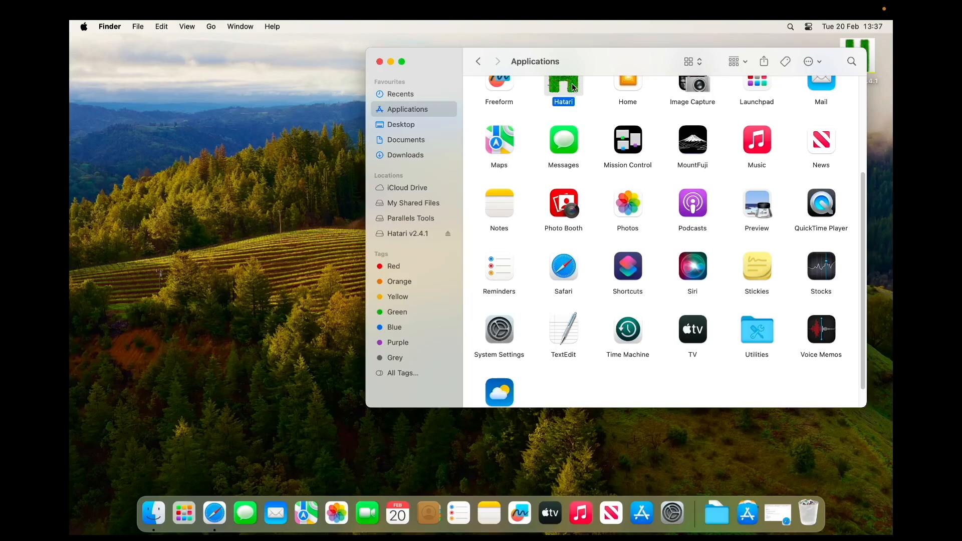
pyautogui.doubleClick(573, 87)
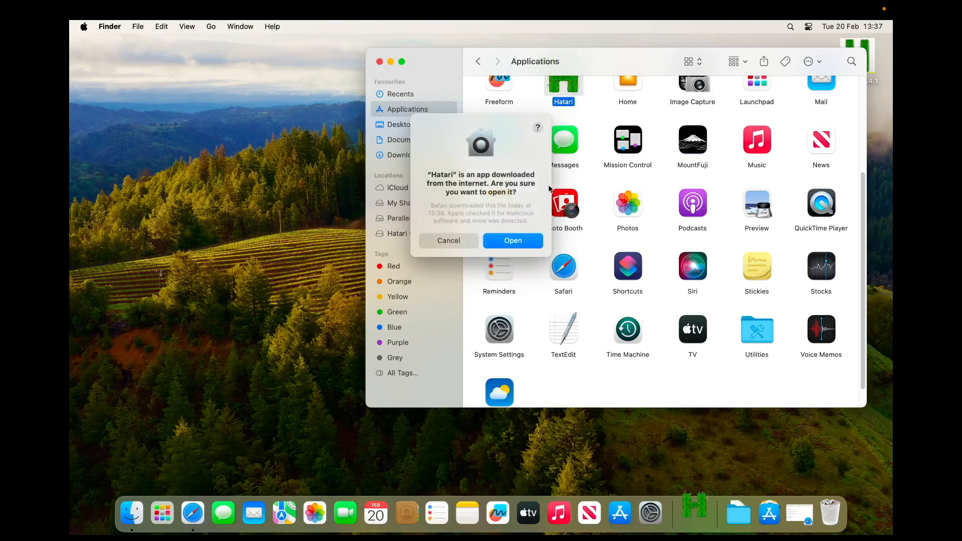
pyautogui.click(508, 241)
pyautogui.press('F12')
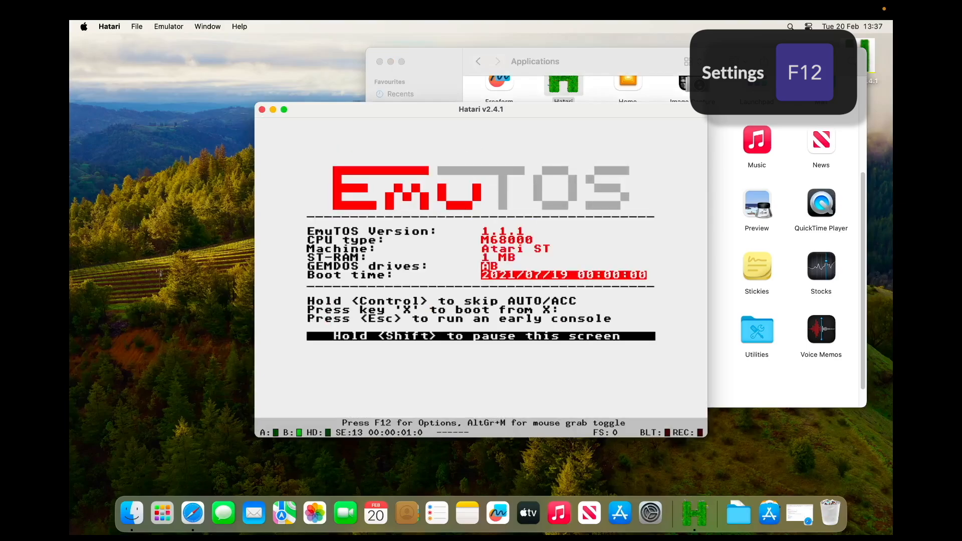
pyautogui.press('F12')
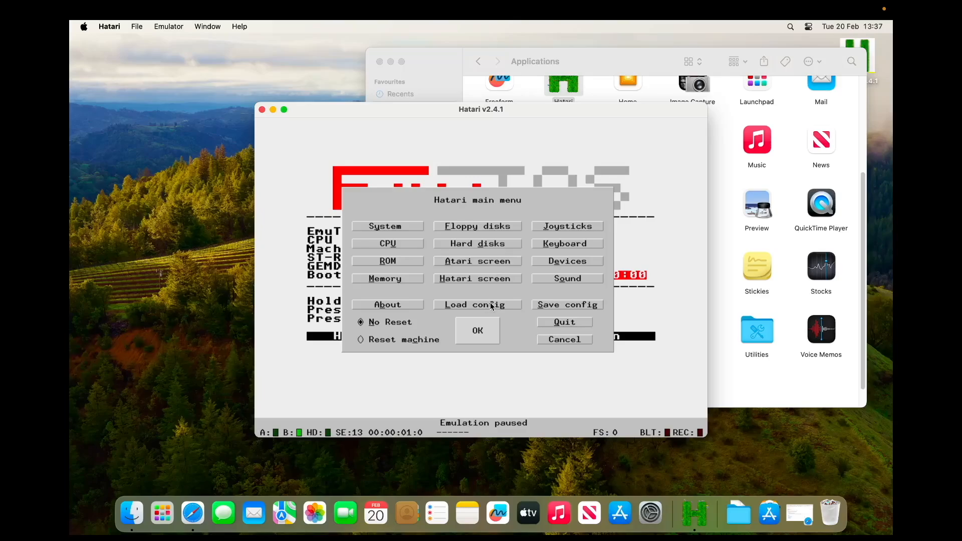
# Step: Save the Hatari configuration as hatari.cfg in the user's Library/Application Support/Hatari folder and quit Hatari
pyautogui.click(540, 307)
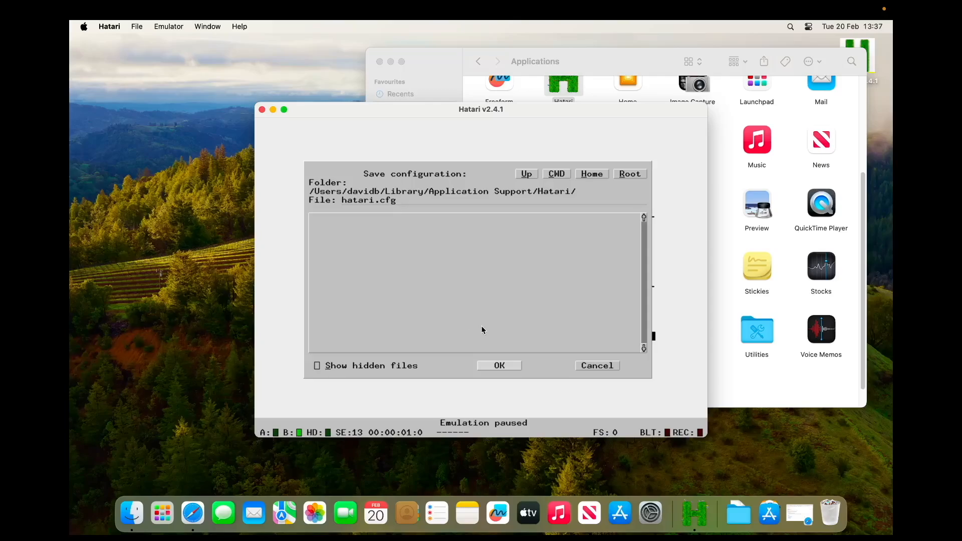
pyautogui.click(507, 366)
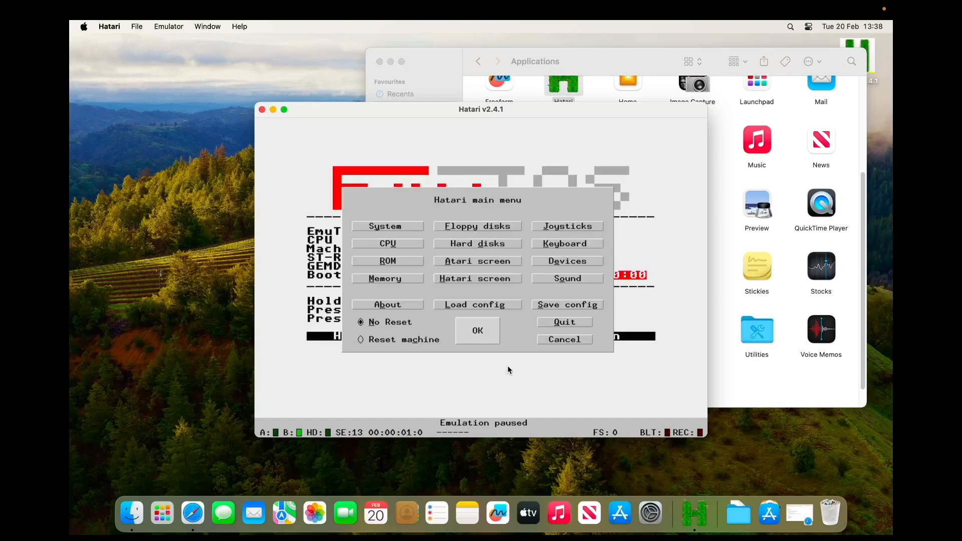
pyautogui.click(488, 340)
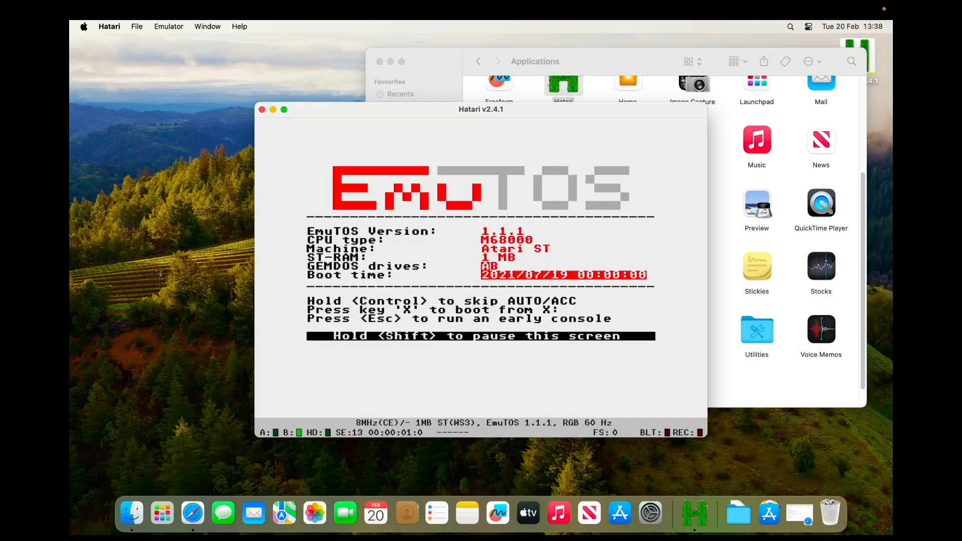
pyautogui.click(261, 109)
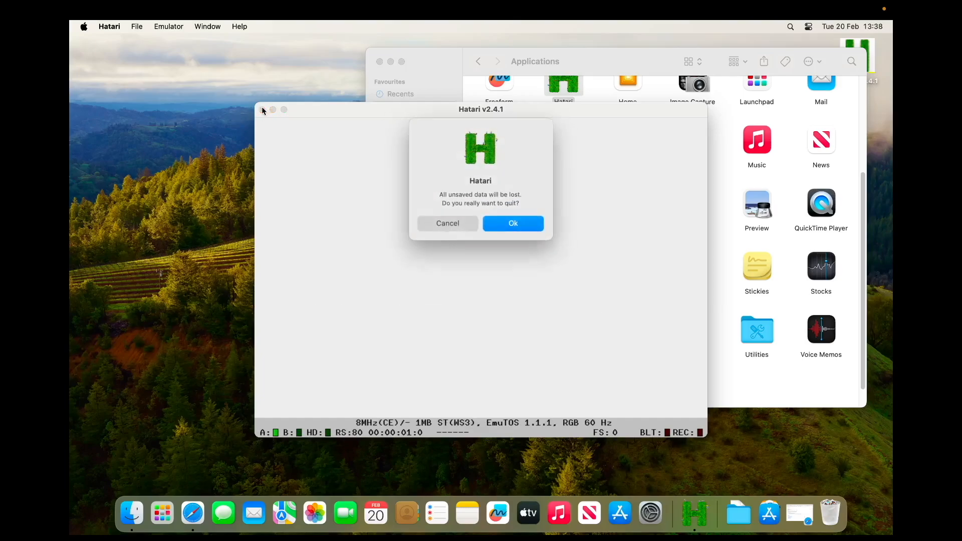
pyautogui.click(522, 225)
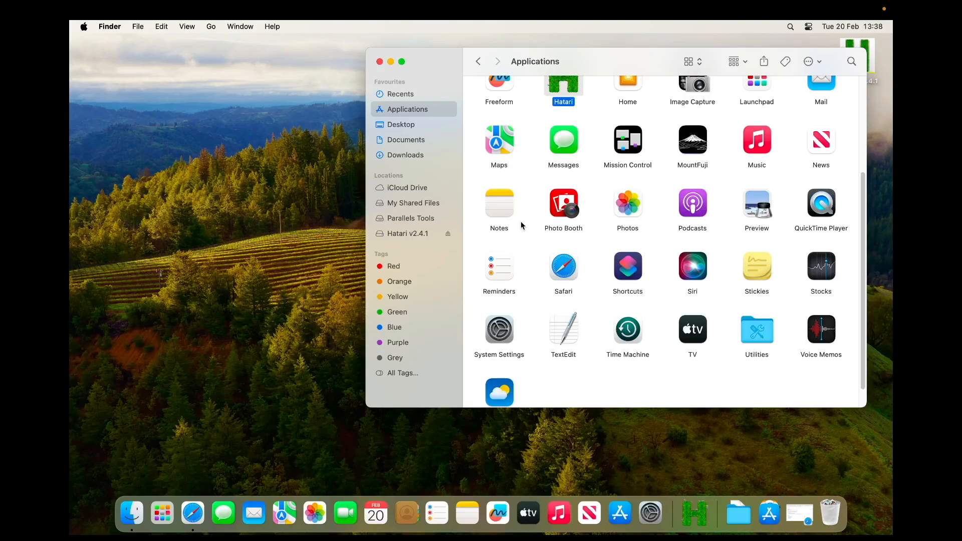
# Step: Launch MountFuji from Applications, approve opening the unverified app, and enlarge its window
pyautogui.doubleClick(692, 149)
pyautogui.rightClick(689, 150)
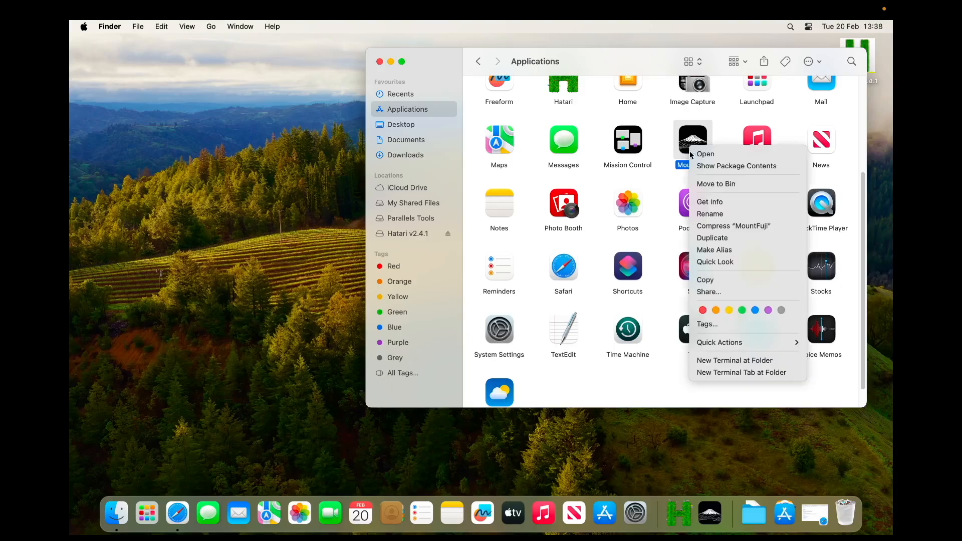
pyautogui.click(694, 156)
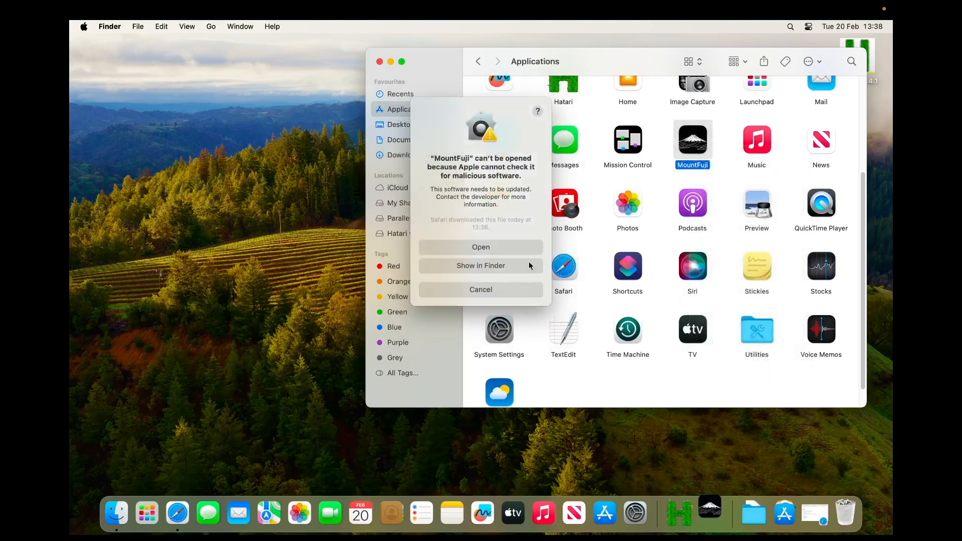
pyautogui.click(488, 247)
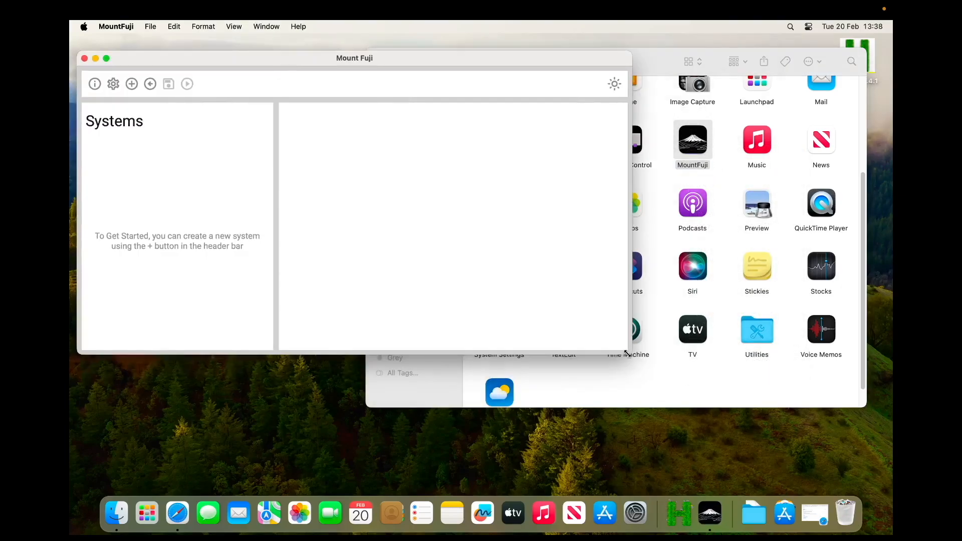
pyautogui.moveTo(627, 355); pyautogui.dragTo(765, 474)
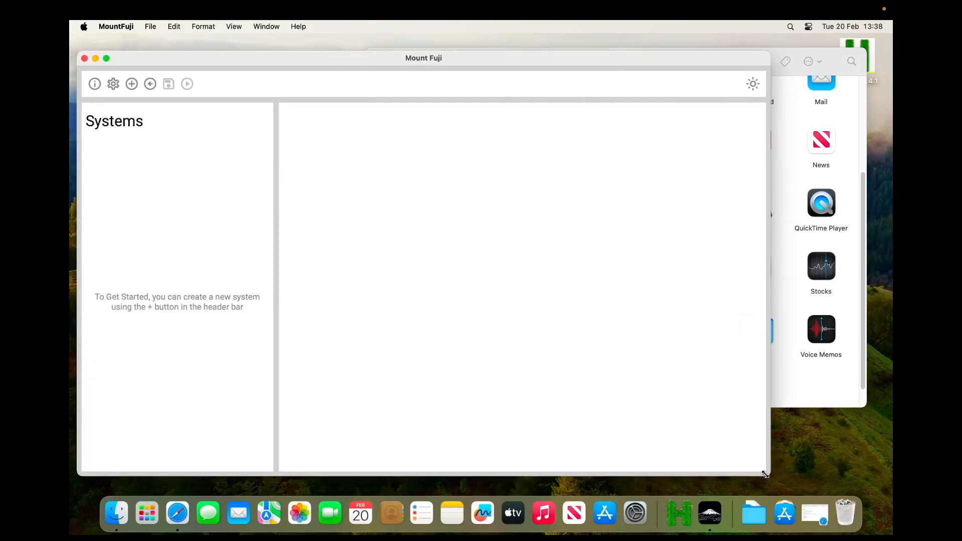
# Step: In the Mount Fuji preferences, set the Hatari config file to hatari.cfg from the user's Library/Application Support/Hatari folder
pyautogui.click(114, 85)
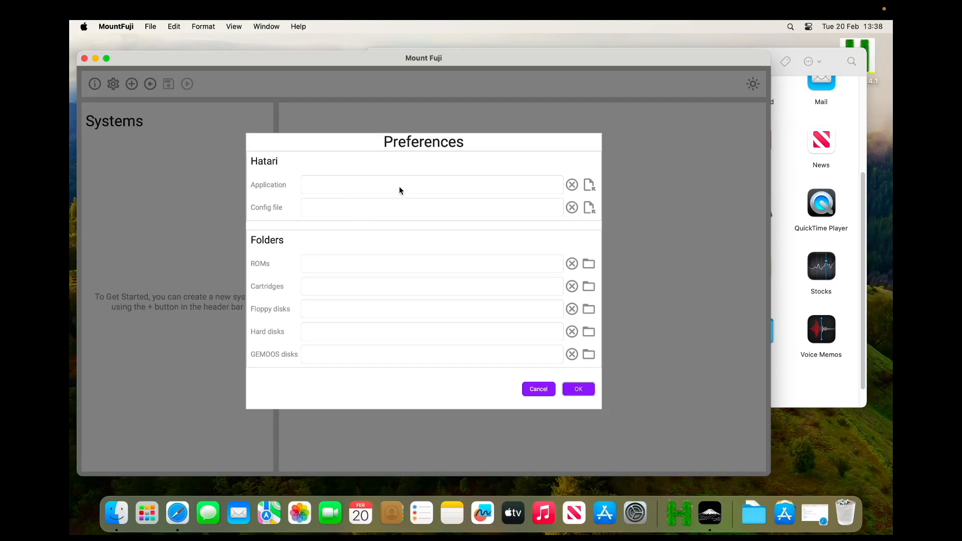
pyautogui.click(589, 208)
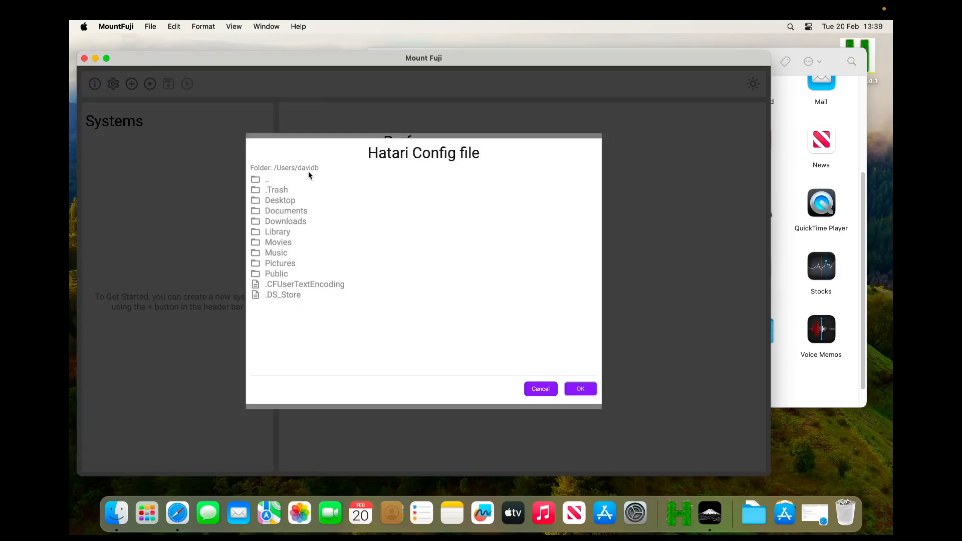
pyautogui.click(285, 232)
pyautogui.doubleClick(285, 232)
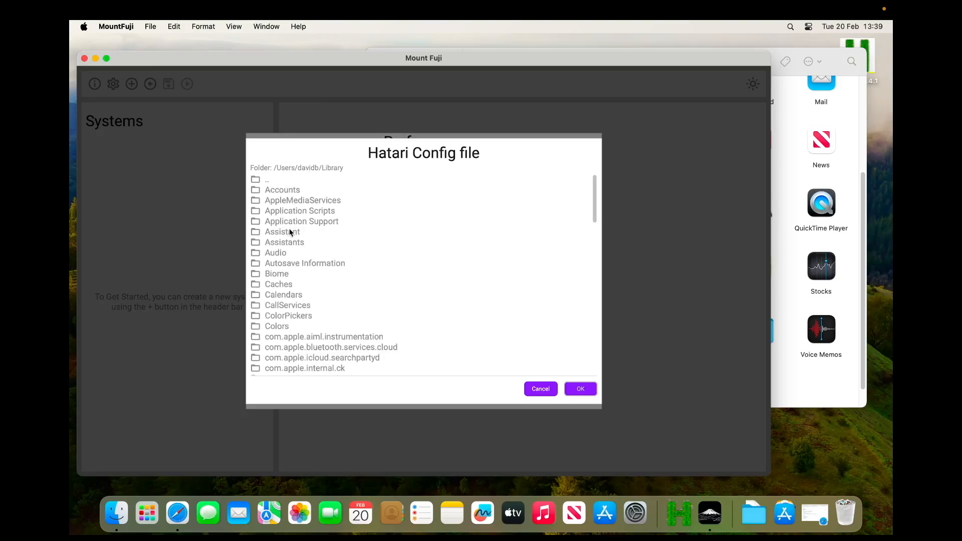
pyautogui.doubleClick(309, 223)
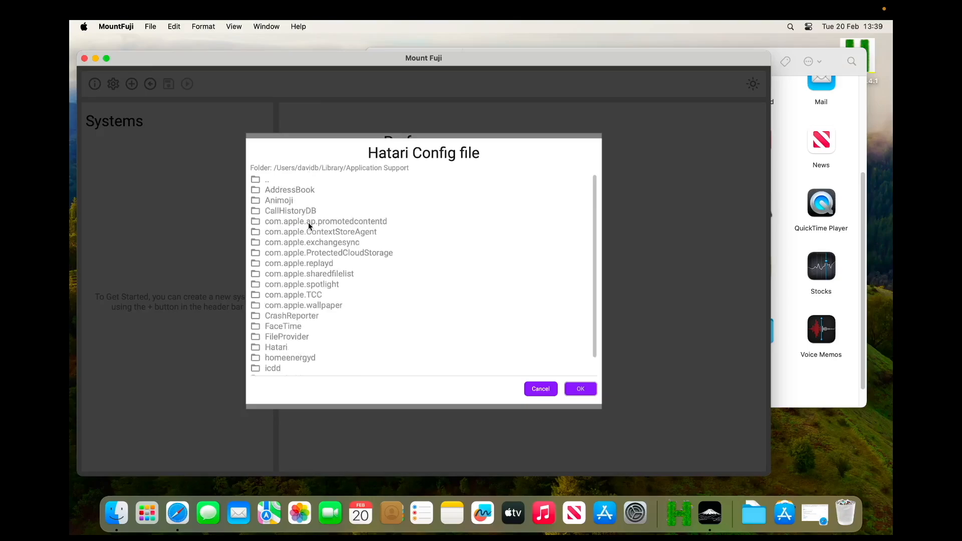
pyautogui.scroll(-2, 315, 299)
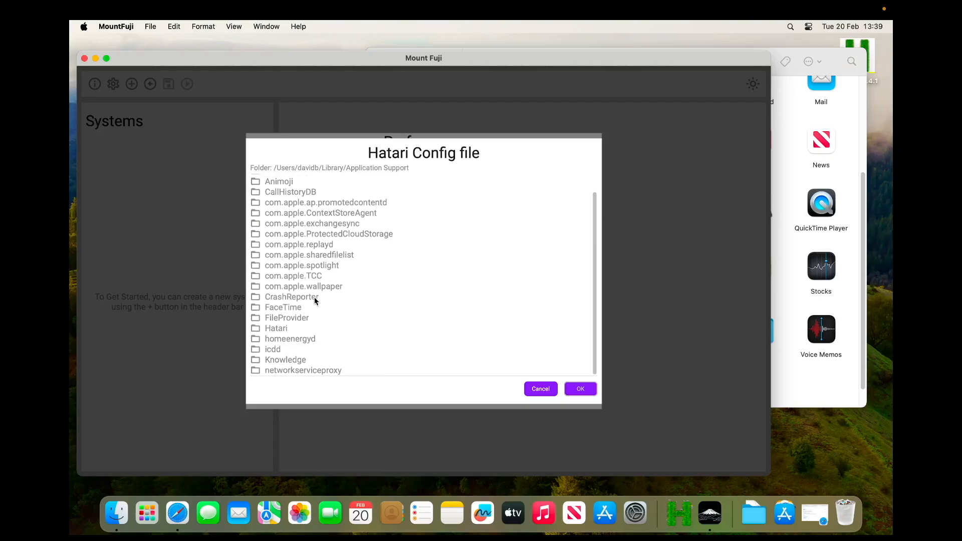
pyautogui.doubleClick(282, 329)
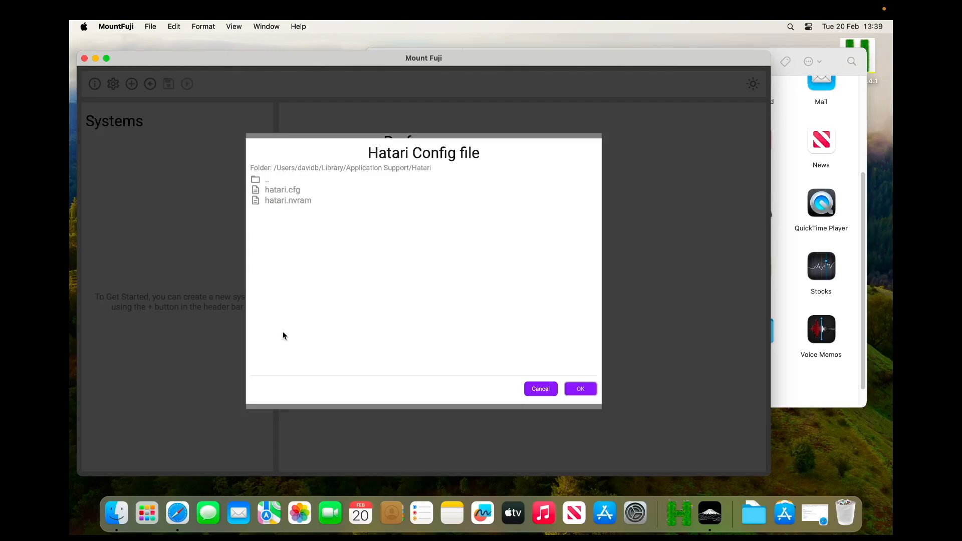
pyautogui.click(289, 193)
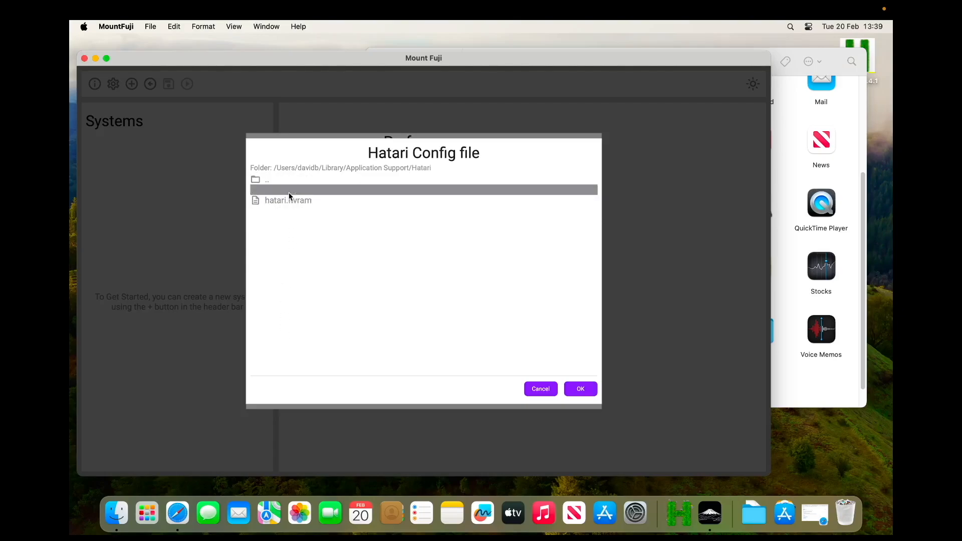
pyautogui.click(581, 390)
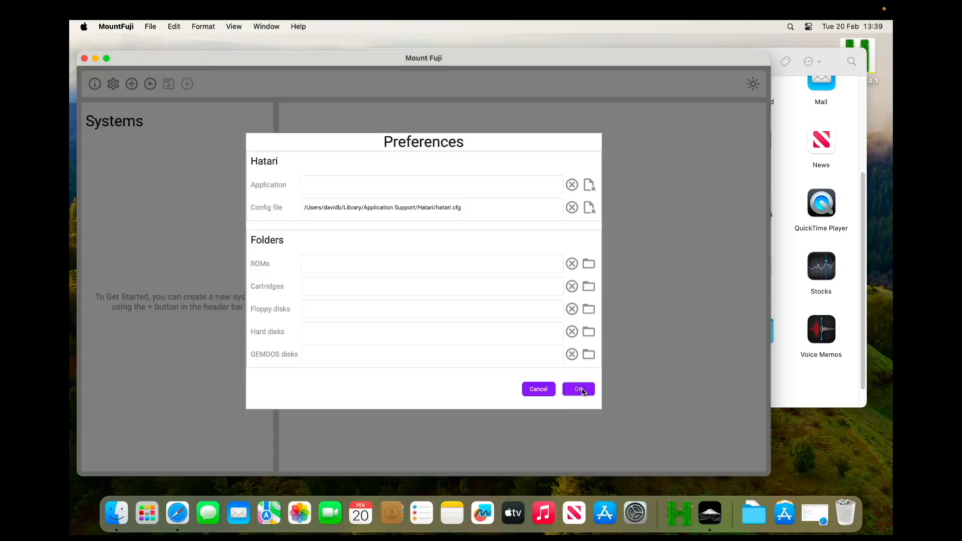
# Step: Set the Hatari application to /Applications/Hatari.app and accept the preferences
pyautogui.click(589, 185)
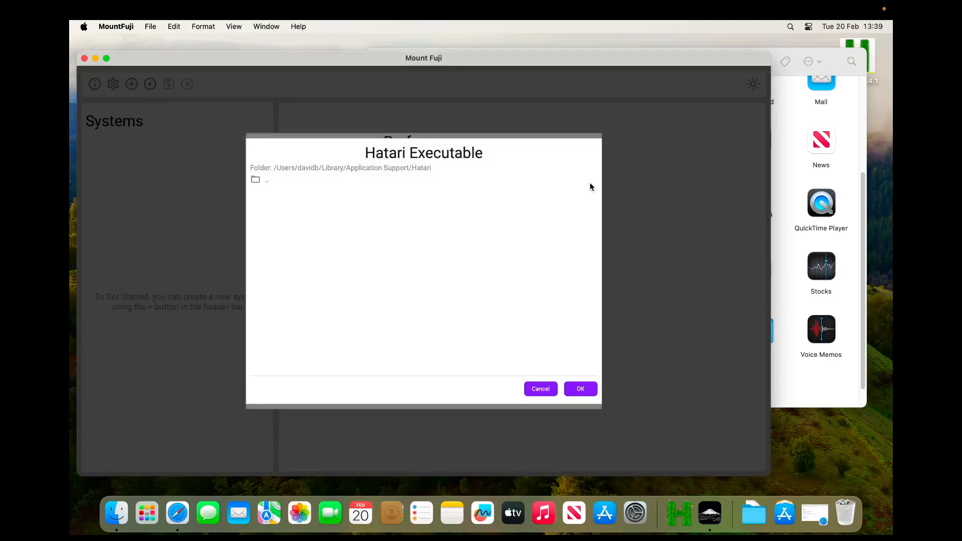
pyautogui.click(262, 179)
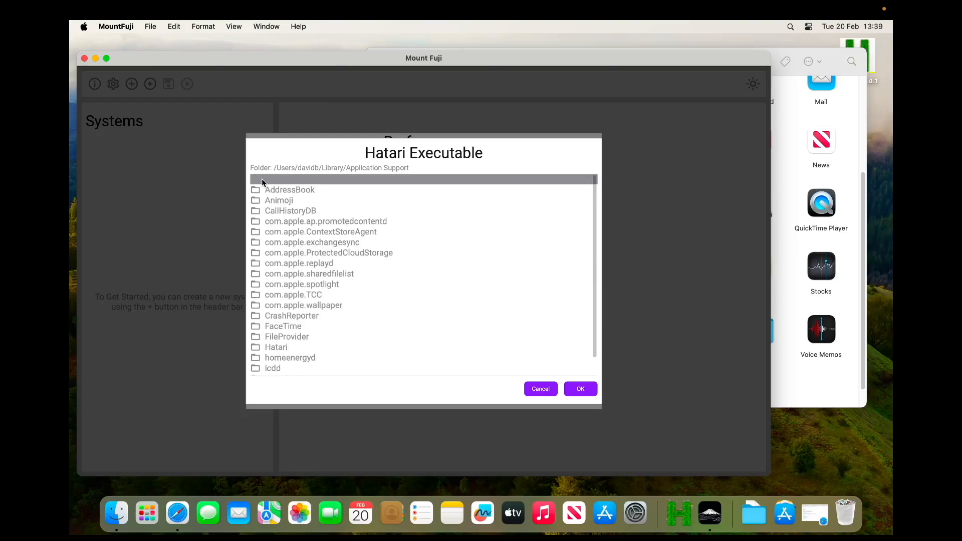
pyautogui.click(262, 179)
pyautogui.click(262, 180)
pyautogui.click(261, 179)
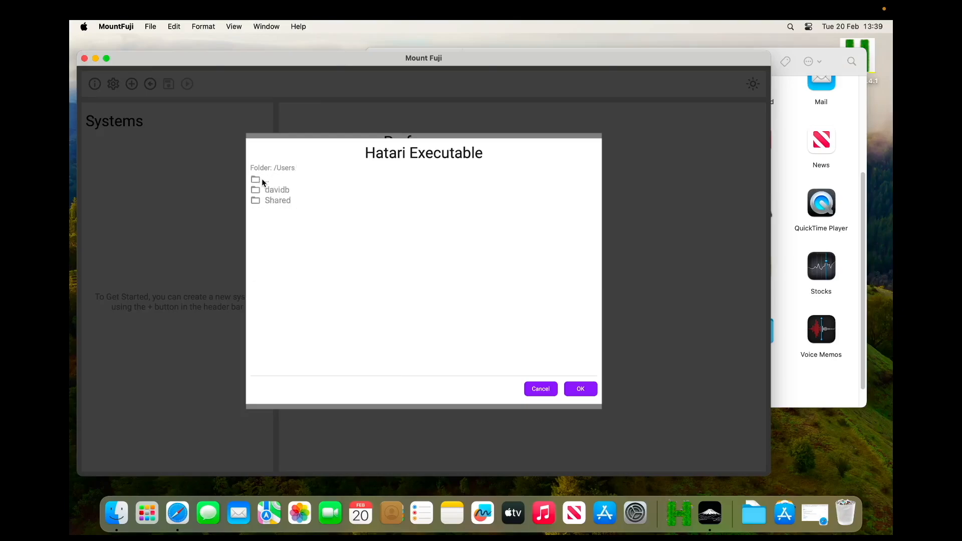
pyautogui.click(261, 180)
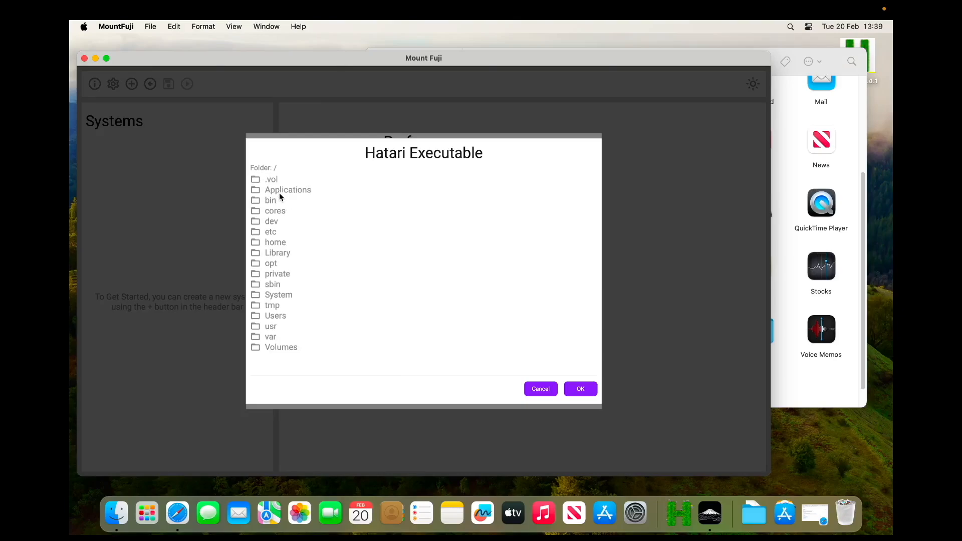
pyautogui.click(278, 192)
pyautogui.click(284, 193)
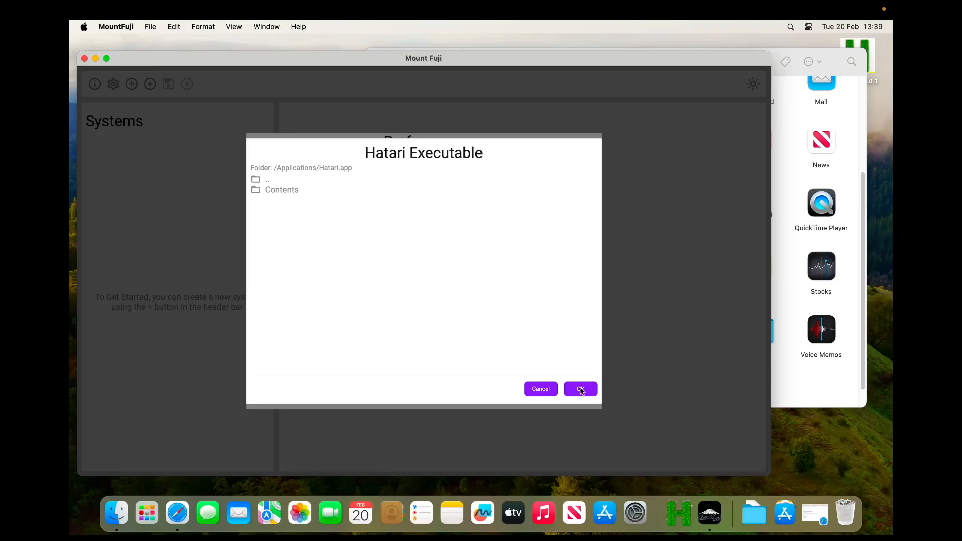
pyautogui.click(580, 390)
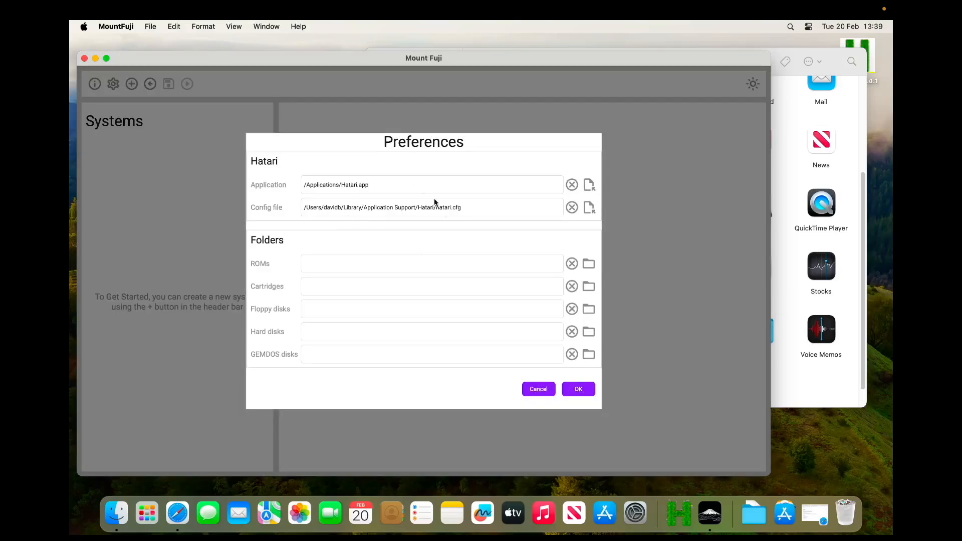
pyautogui.click(578, 390)
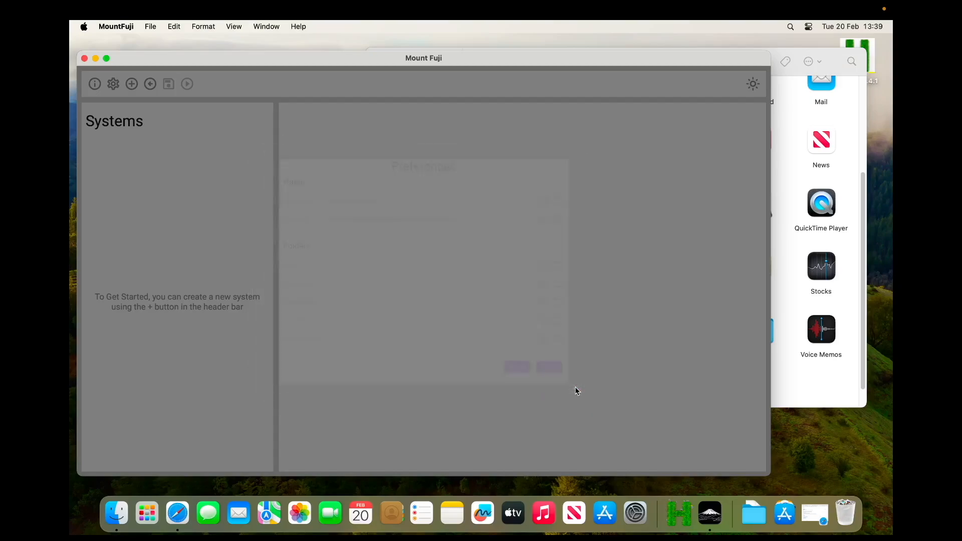
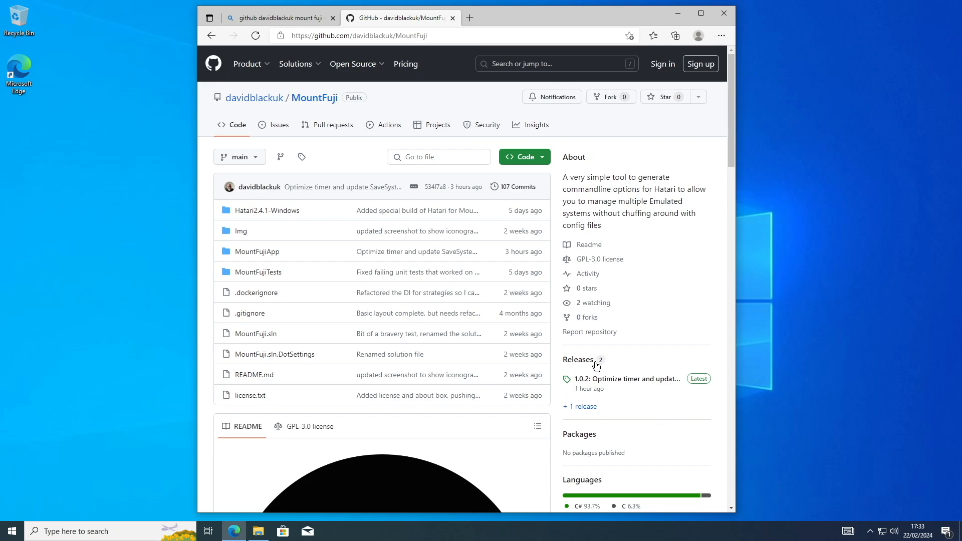
# Step: Download mount-fuji-1.0.2-Windows.zip from the latest MountFuji release on GitHub and close the browser
pyautogui.click(621, 381)
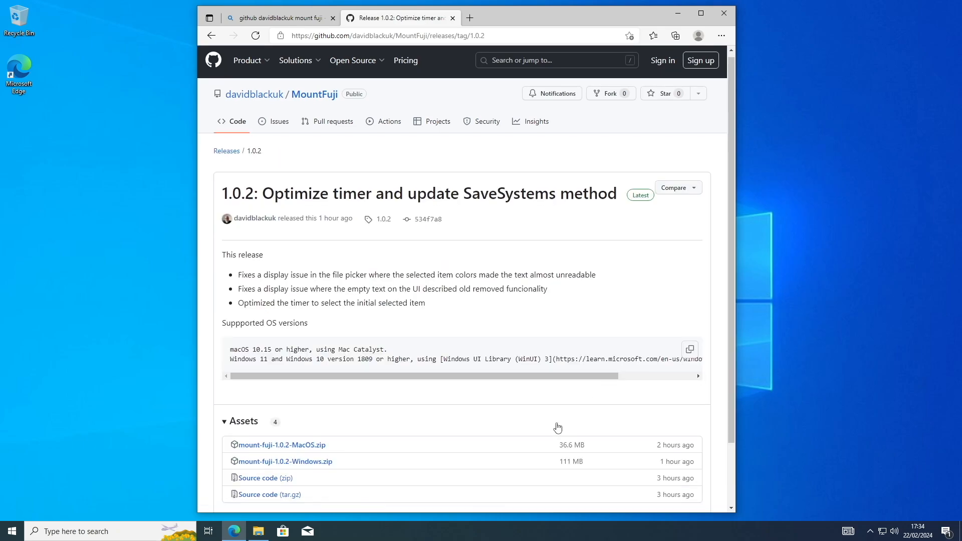
pyautogui.scroll(-2, 558, 427)
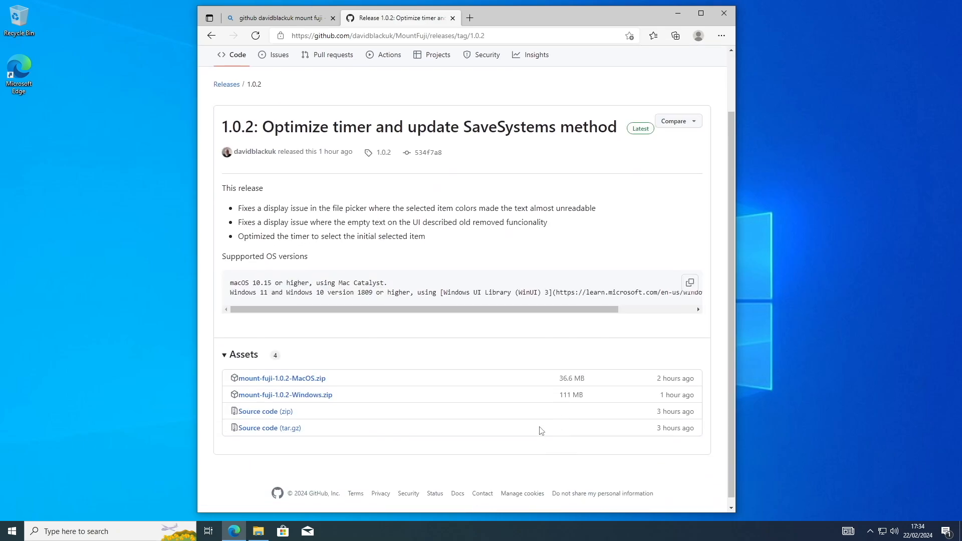
pyautogui.click(293, 399)
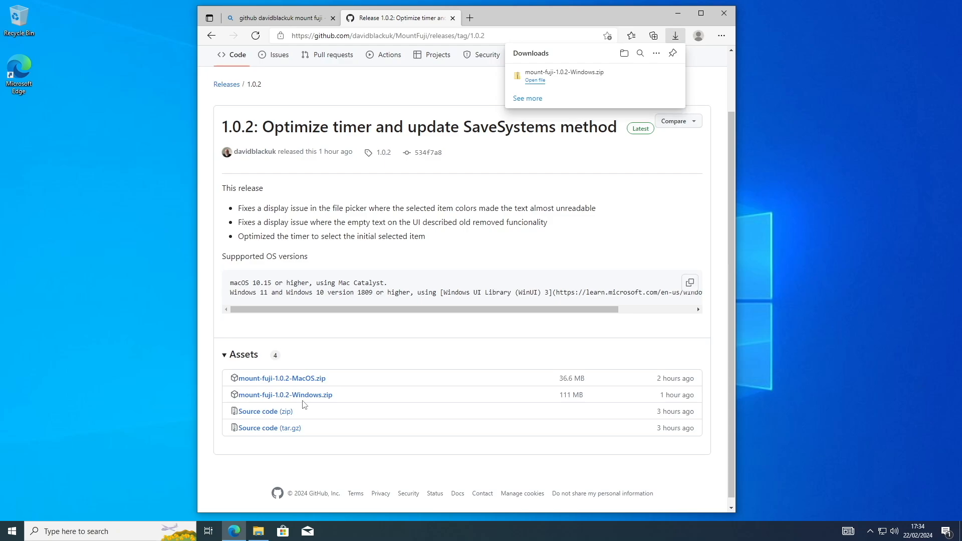
pyautogui.click(721, 15)
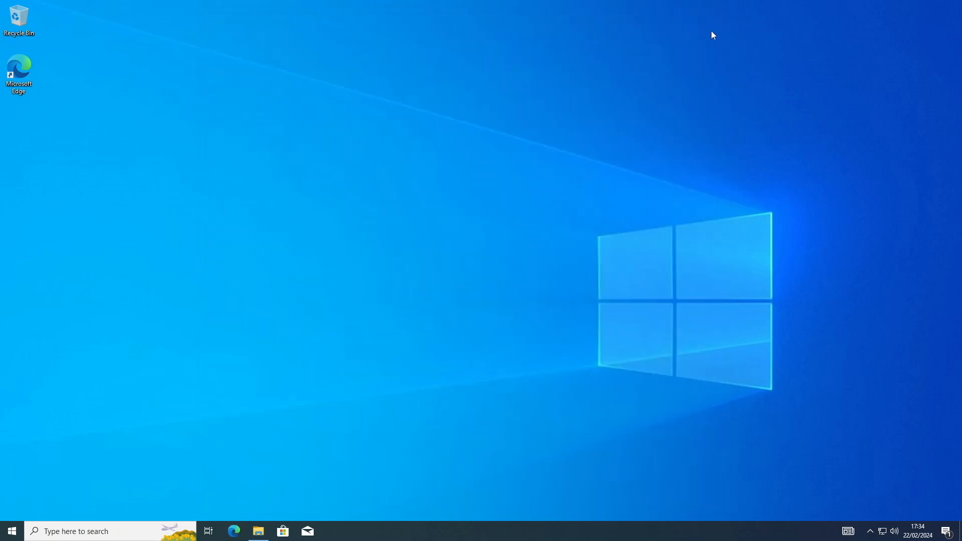
# Step: Extract the mount-fuji-1.0.2-Windows archive into its suggested folder in Downloads and open the extracted mount-fuji-1.0.2-Windows folder
pyautogui.click(259, 531)
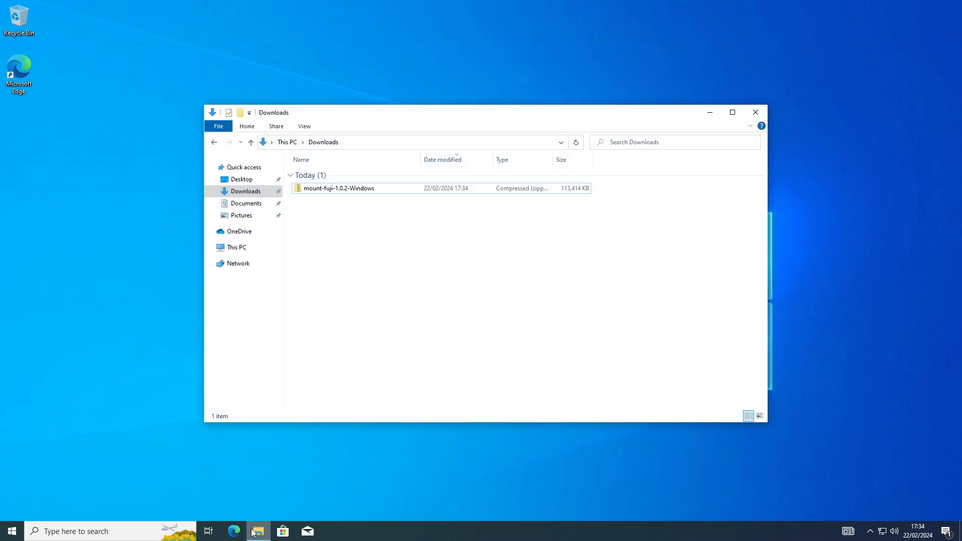
pyautogui.rightClick(342, 188)
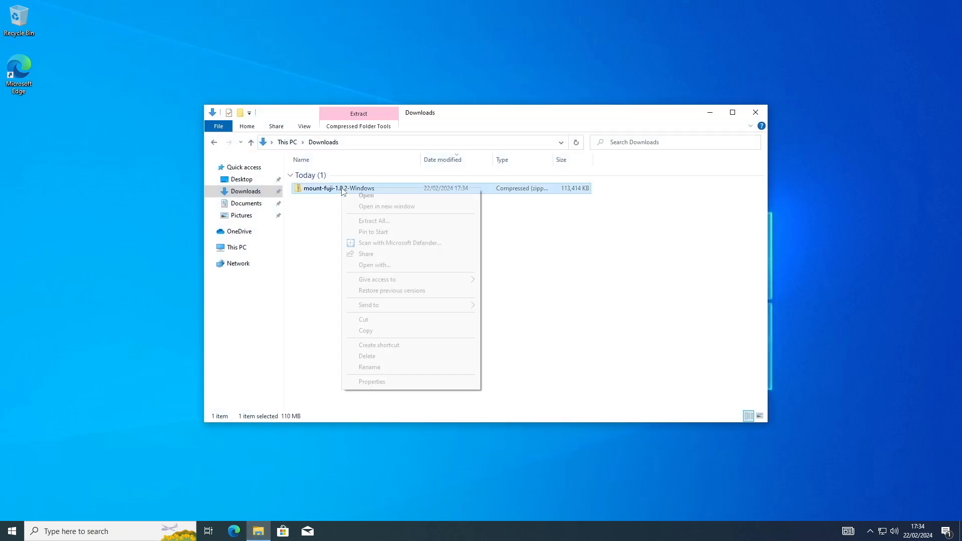
pyautogui.click(374, 221)
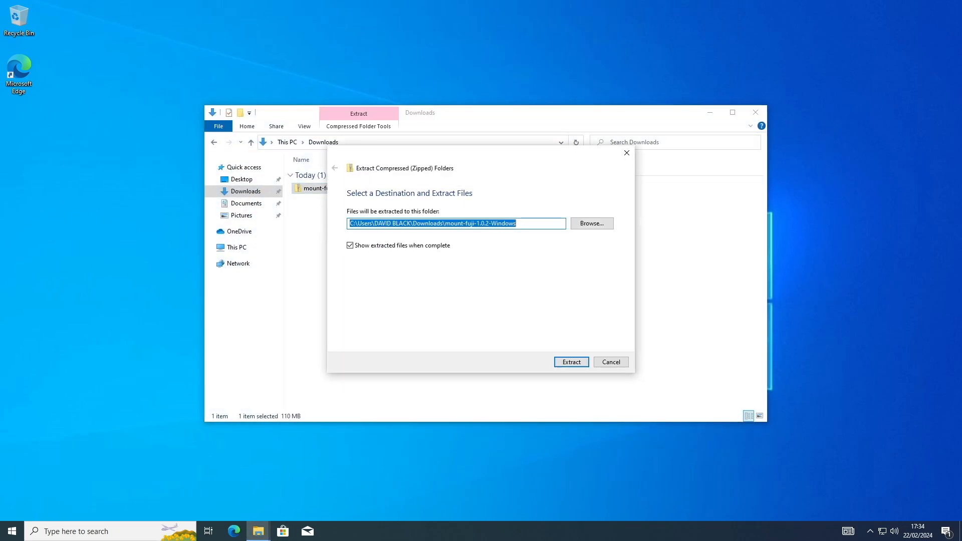
pyautogui.click(569, 361)
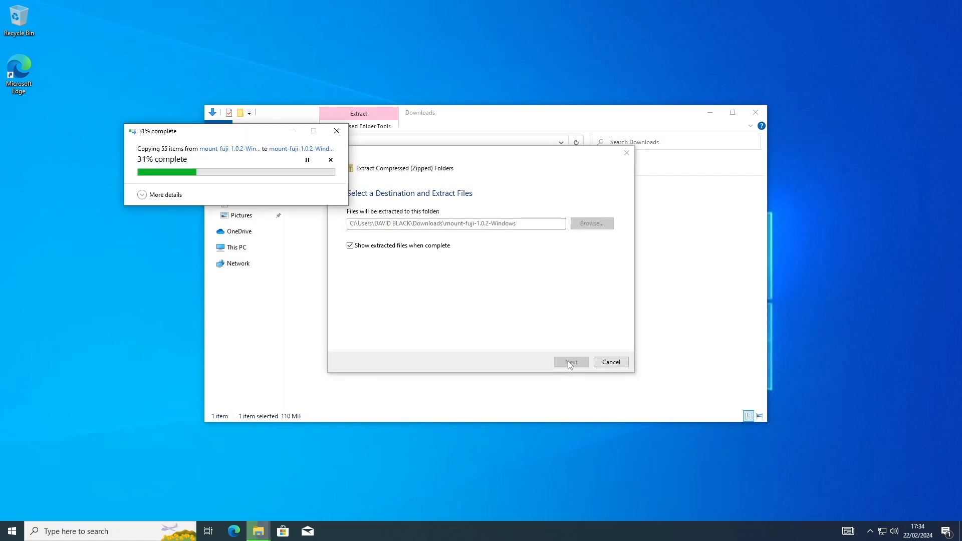
pyautogui.doubleClick(361, 189)
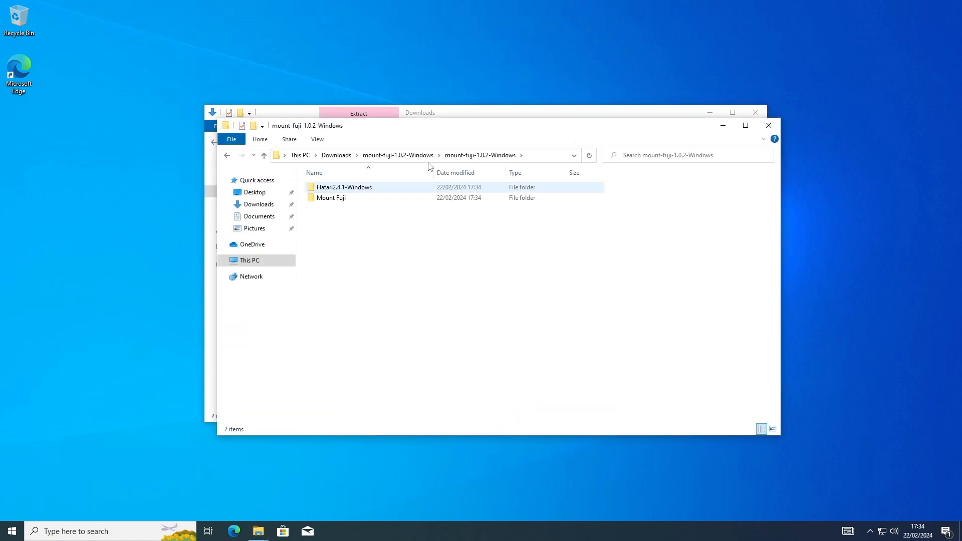
# Step: Copy the extracted Hatari2.4.1-Windows folder to the root of Local Disk (C:)
pyautogui.moveTo(494, 129); pyautogui.dragTo(624, 121)
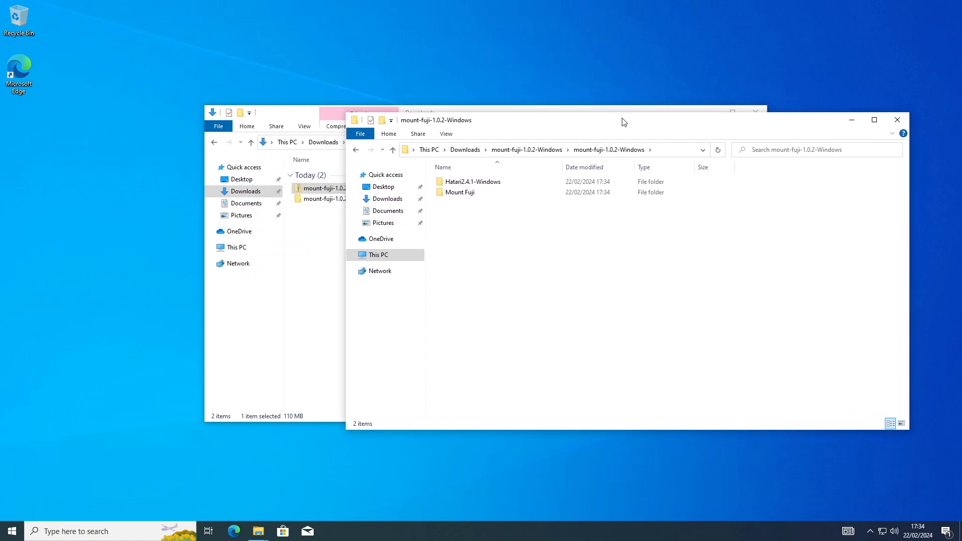
pyautogui.rightClick(453, 180)
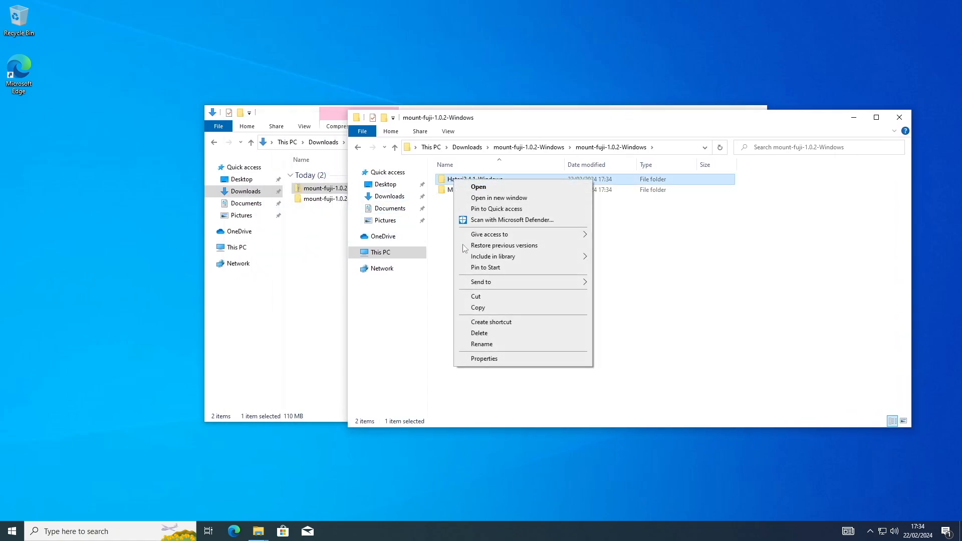
pyautogui.click(456, 304)
pyautogui.click(376, 254)
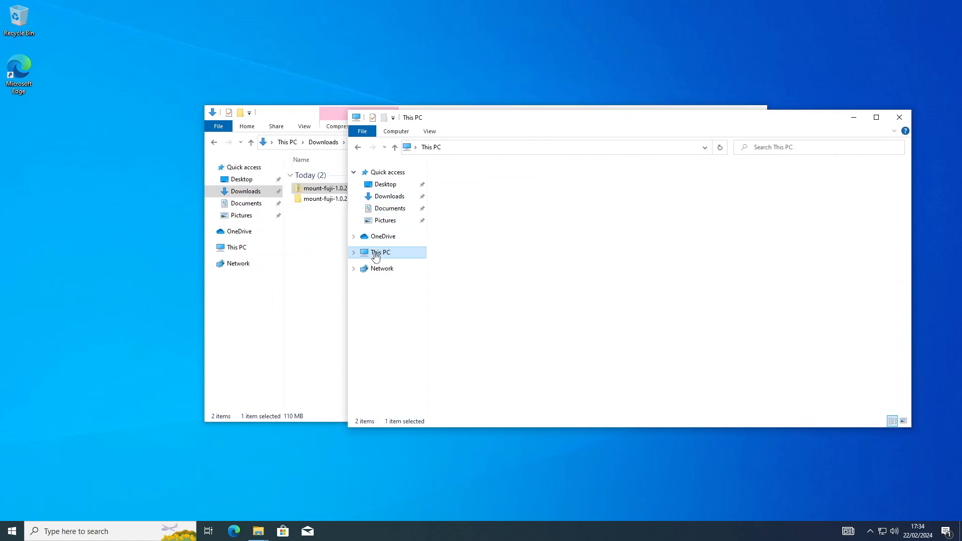
pyautogui.doubleClick(612, 285)
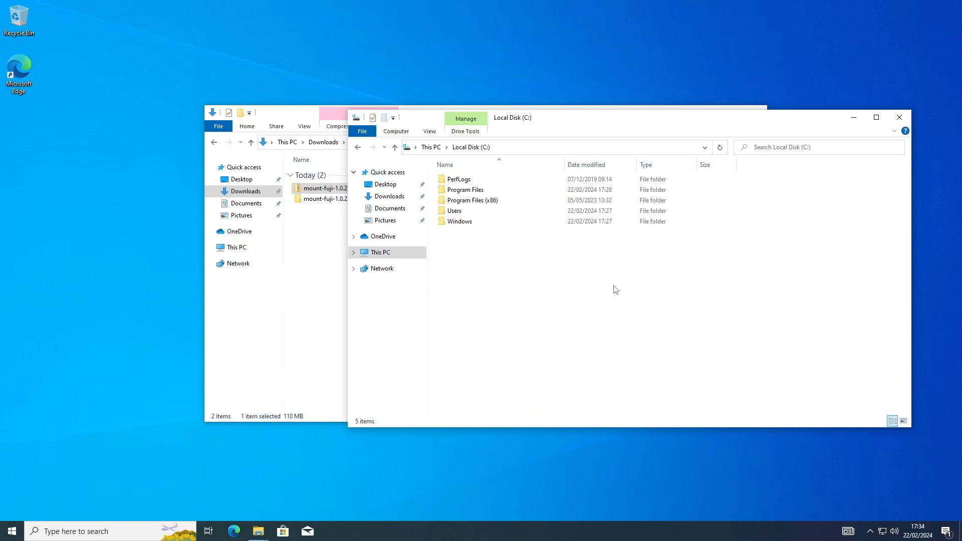
pyautogui.rightClick(479, 269)
pyautogui.click(516, 322)
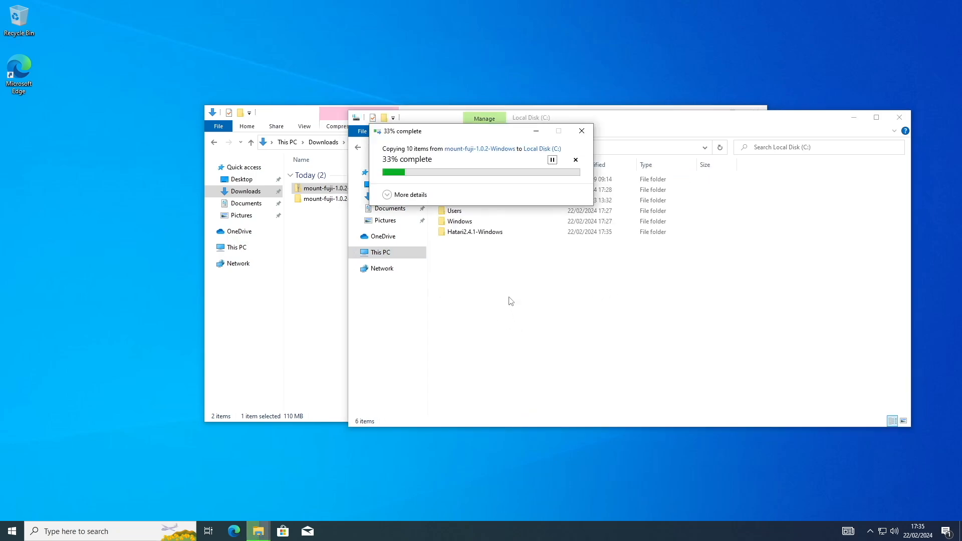
# Step: Launch hatari from C:\Hatari2.4.1-Windows\win64, allow the unrecognised app to run, and close it again
pyautogui.doubleClick(477, 233)
pyautogui.doubleClick(456, 200)
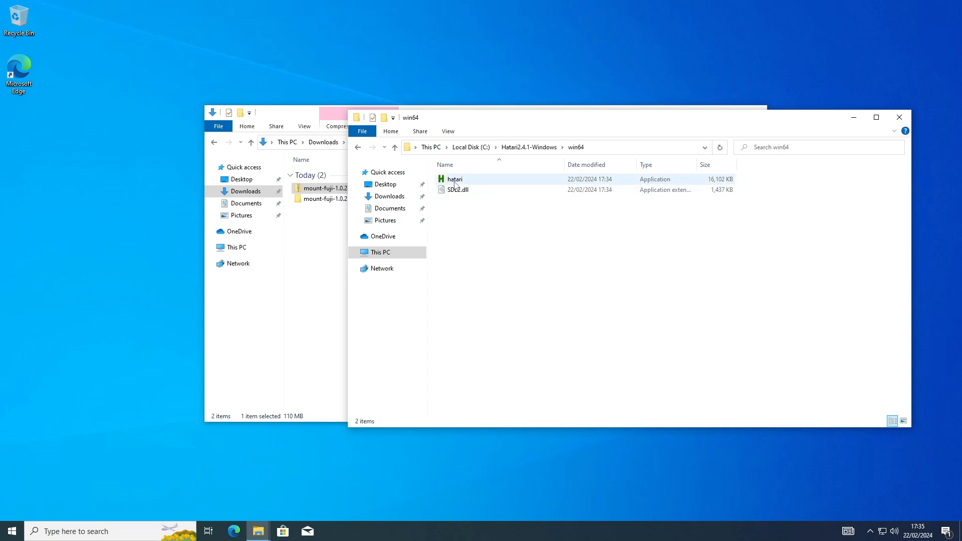
pyautogui.doubleClick(454, 180)
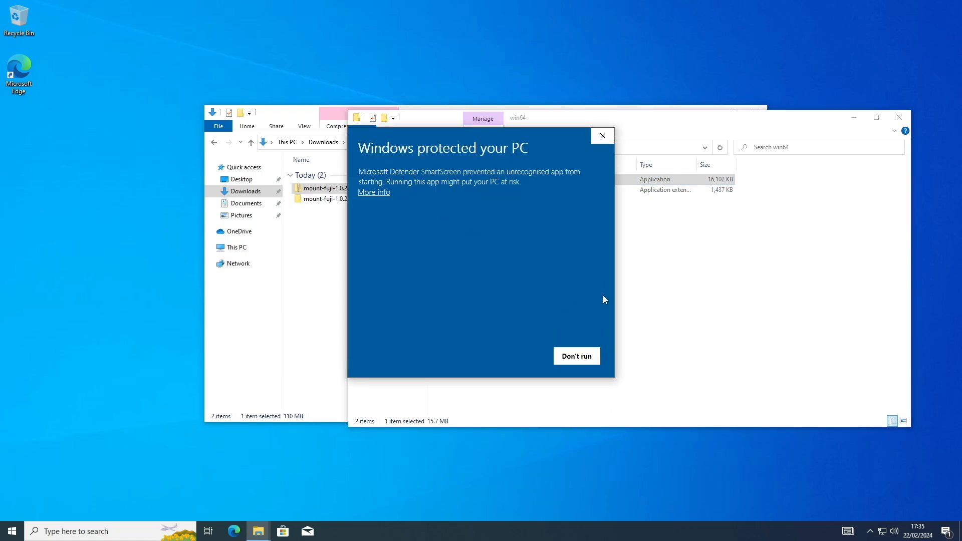
pyautogui.click(377, 193)
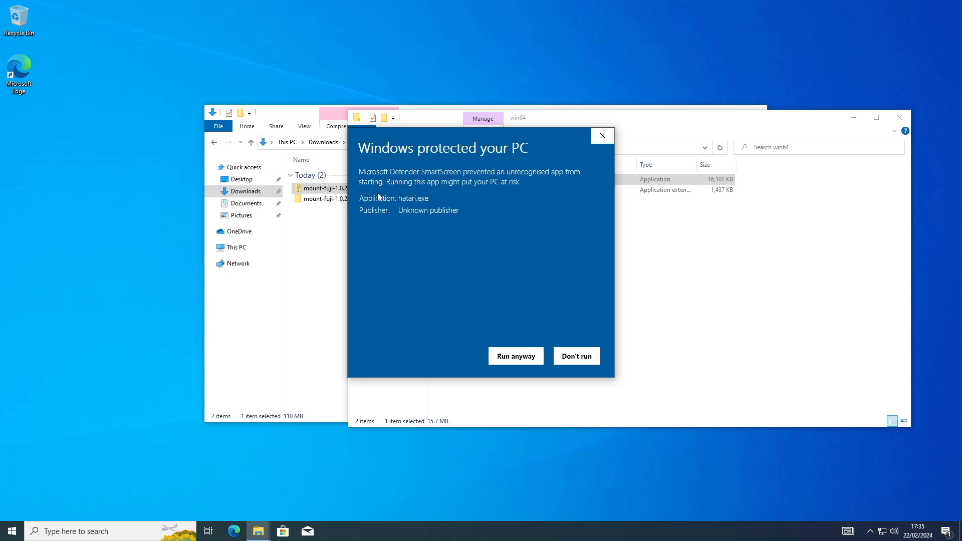
pyautogui.click(532, 364)
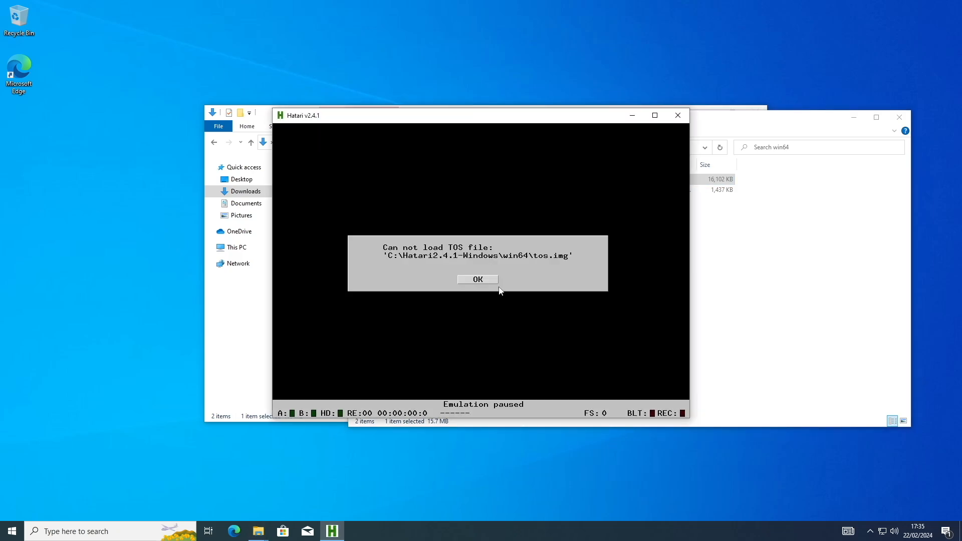
pyautogui.click(481, 279)
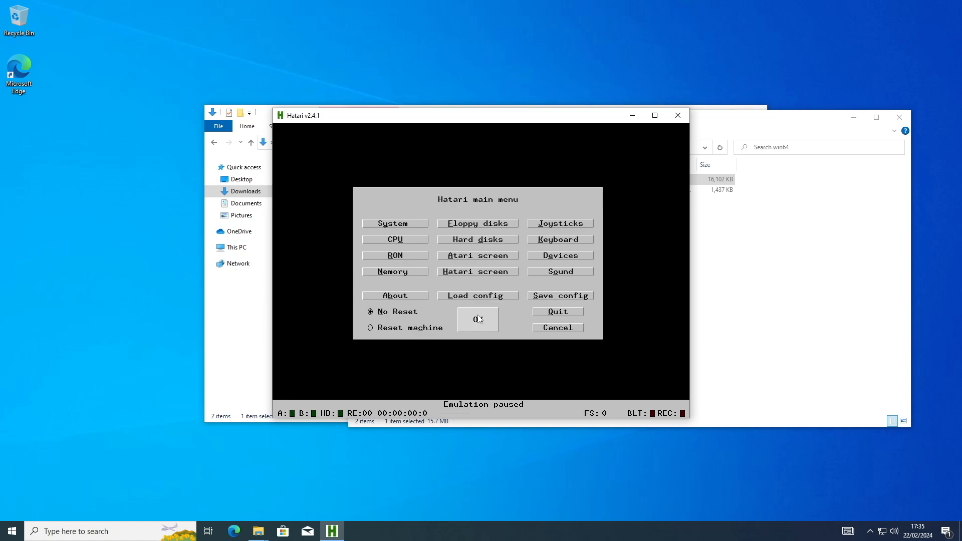
pyautogui.click(677, 116)
pyautogui.click(415, 281)
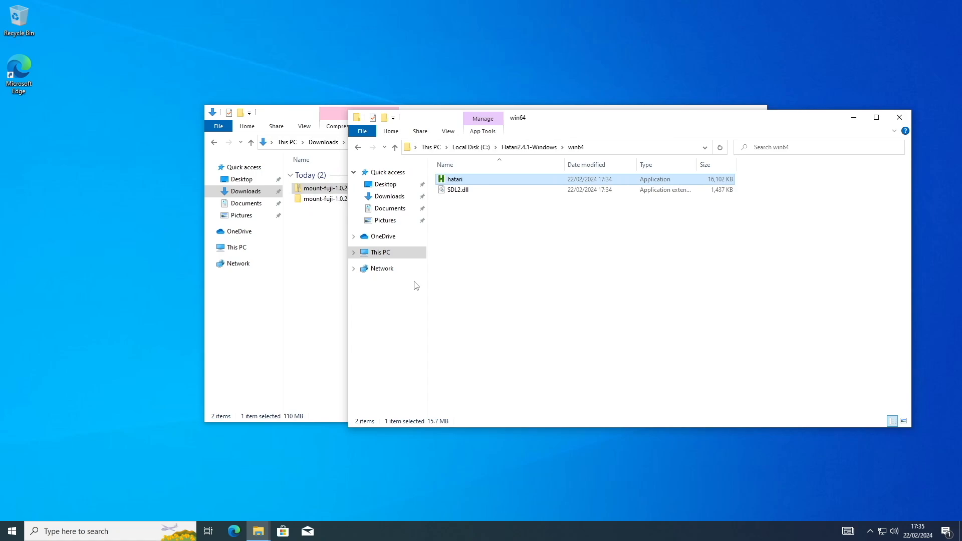
# Step: Create a new text document named hatari.mfhat in the Hatari2.4.1-Windows folder
pyautogui.click(520, 150)
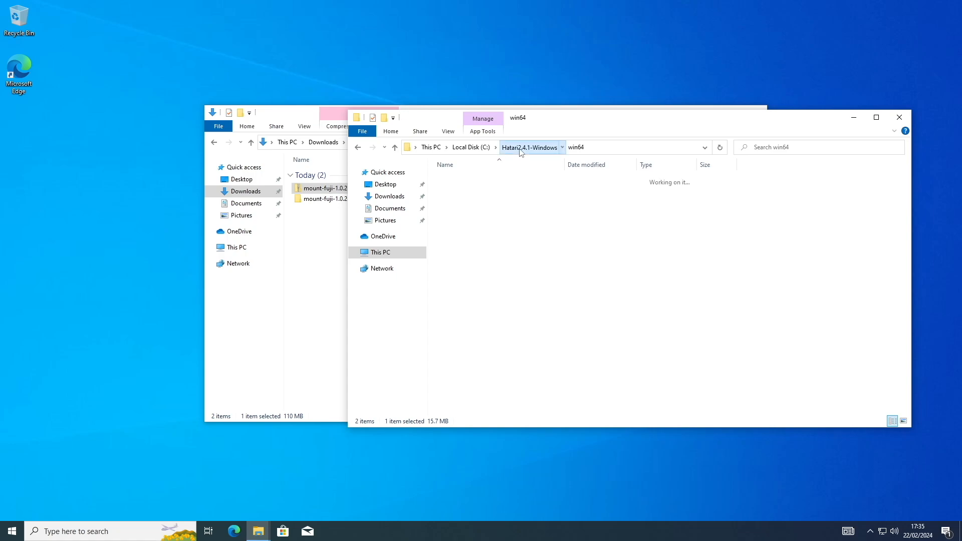
pyautogui.rightClick(456, 264)
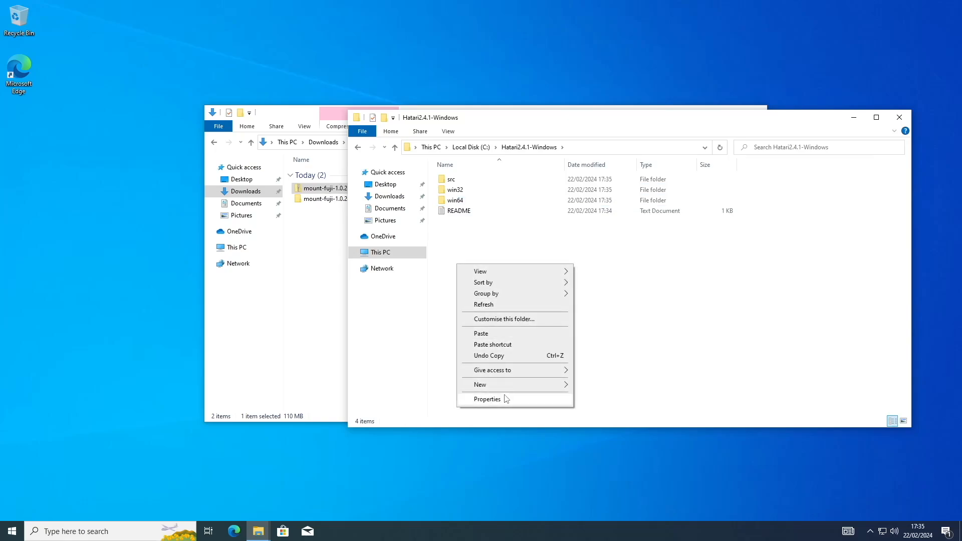
pyautogui.moveTo(508, 385)
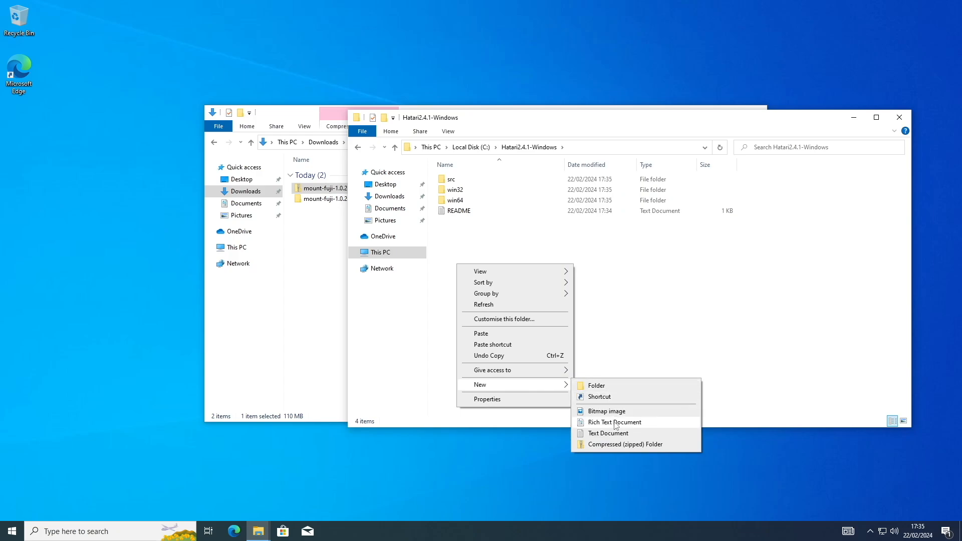
pyautogui.click(615, 435)
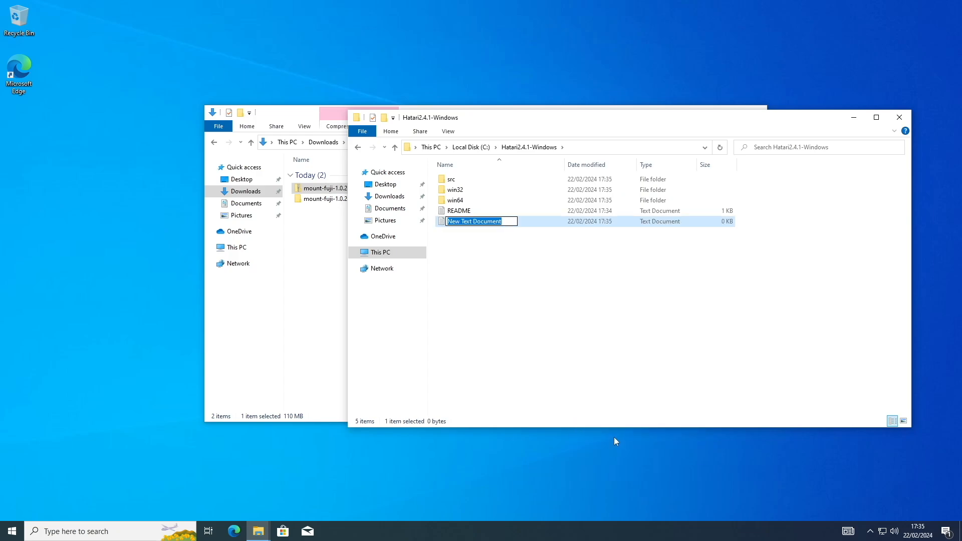
pyautogui.write('h')
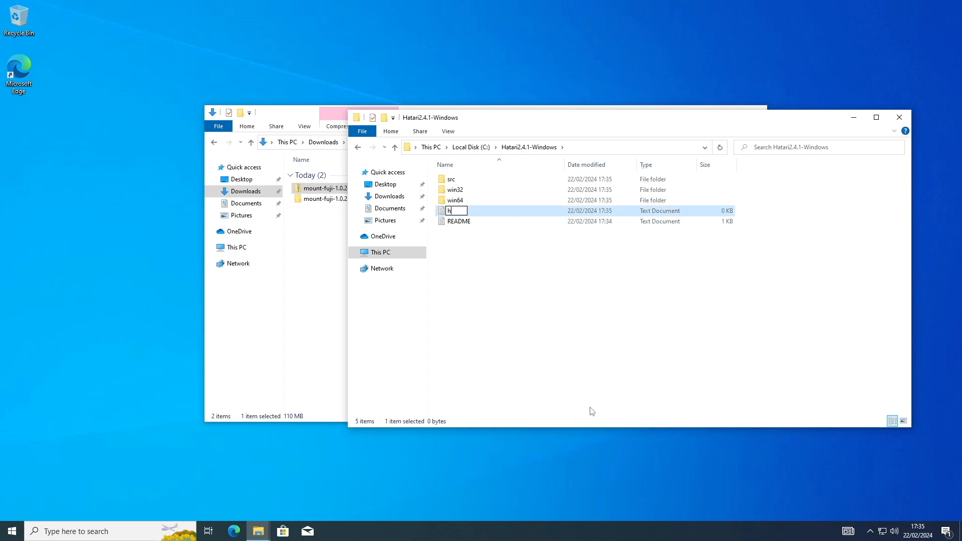
pyautogui.write('atari.mfhat')
pyautogui.press('Return')
pyautogui.click(590, 412)
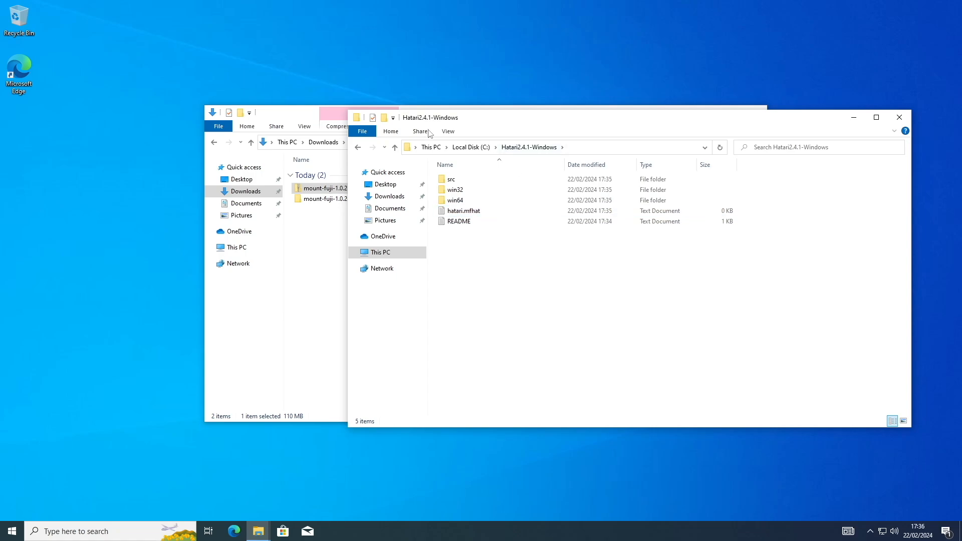
# Step: Show file name extensions and remove the .txt extension so the new file is named hatari.mfhat
pyautogui.click(447, 132)
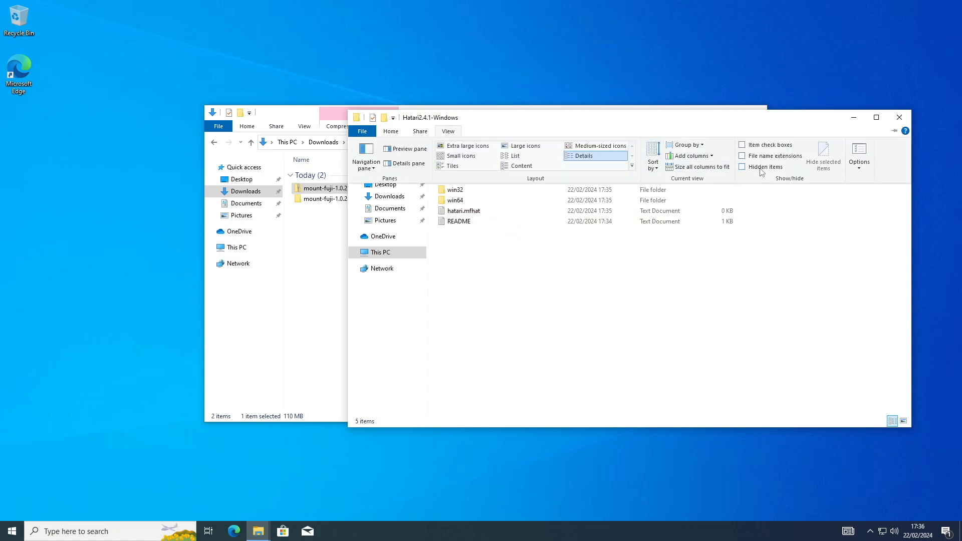
pyautogui.click(742, 157)
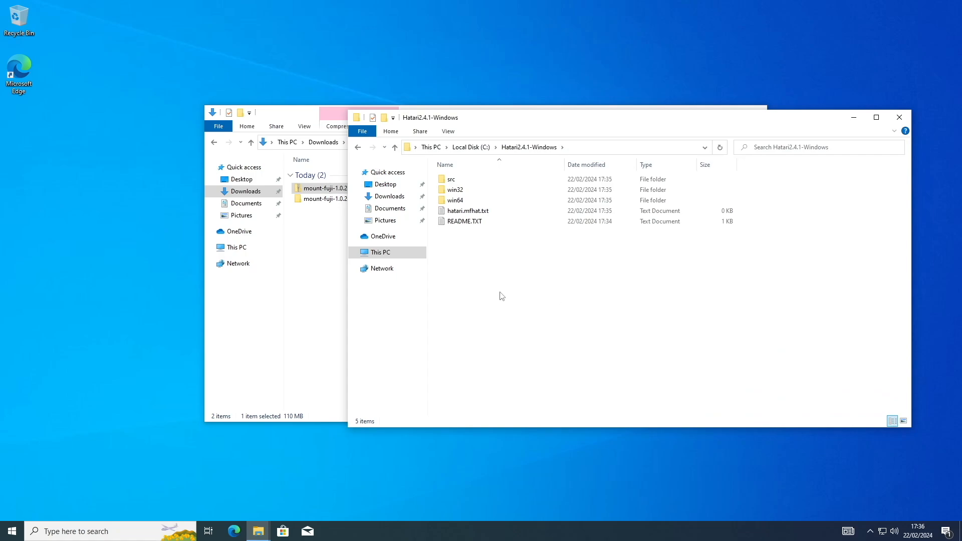
pyautogui.click(489, 213)
pyautogui.click(489, 213)
pyautogui.press('End')
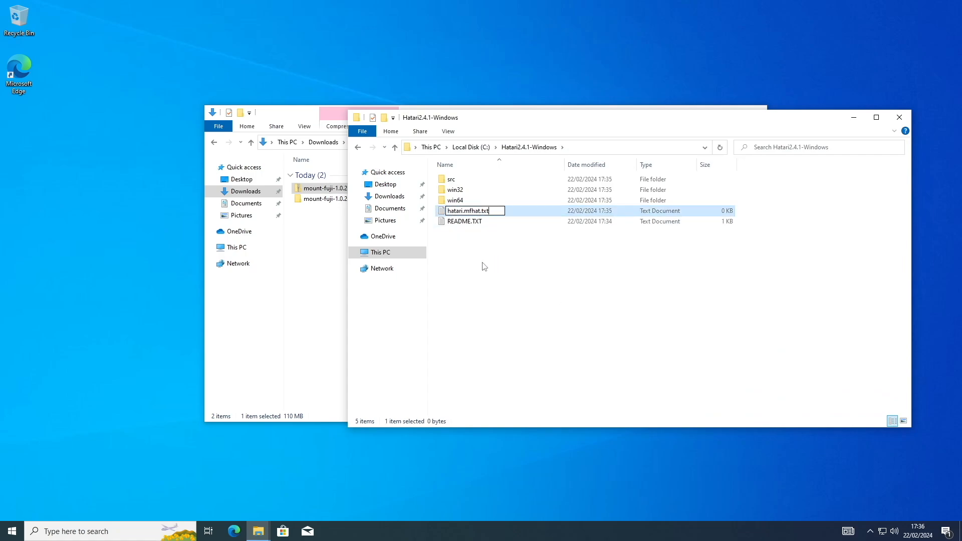
pyautogui.press('BackSpace')
pyautogui.press('BackSpace')
pyautogui.press('BackSpace')
pyautogui.press('BackSpace')
pyautogui.press('Return')
pyautogui.click(526, 268)
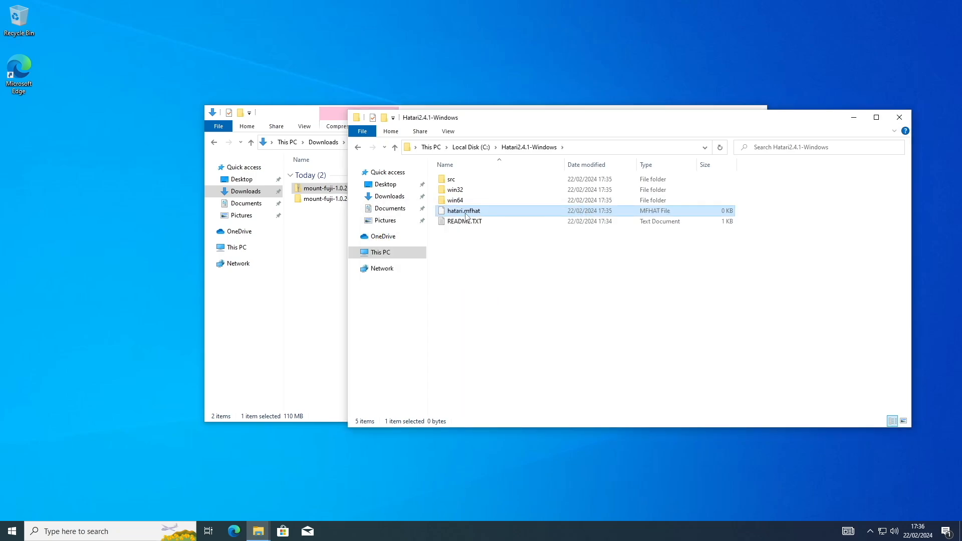
# Step: Open the properties of hatari.mfhat and change its opening application by looking for another app on this PC
pyautogui.rightClick(465, 216)
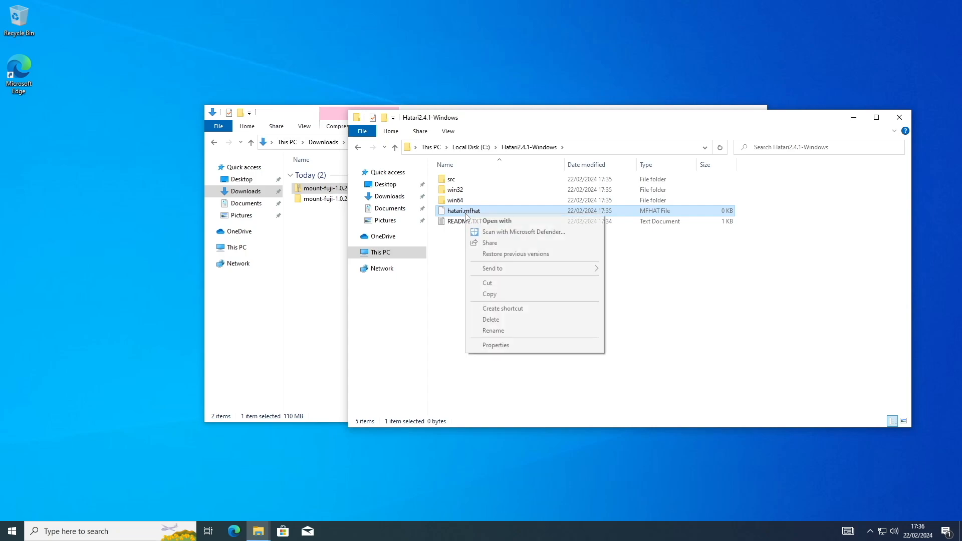
pyautogui.click(490, 345)
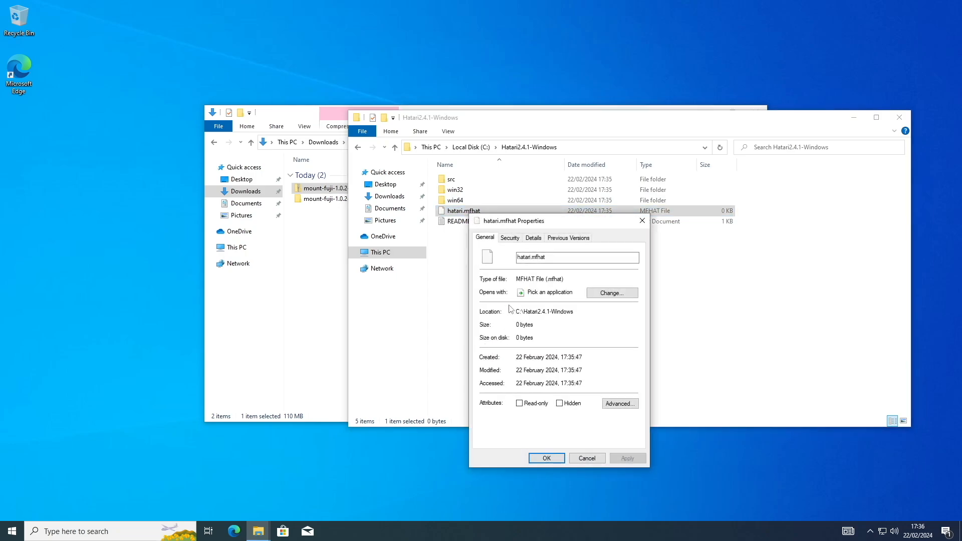
pyautogui.click(615, 297)
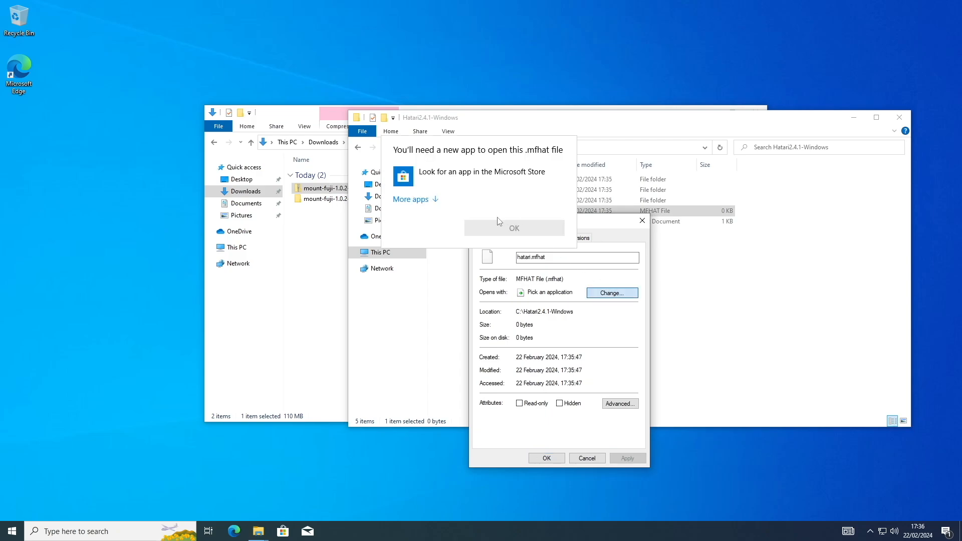
pyautogui.click(414, 200)
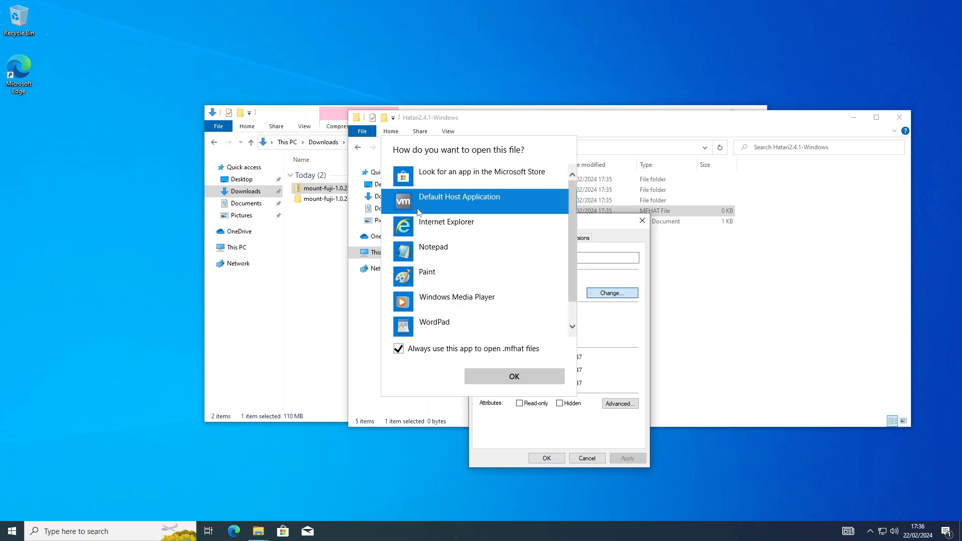
pyautogui.scroll(-1, 431, 221)
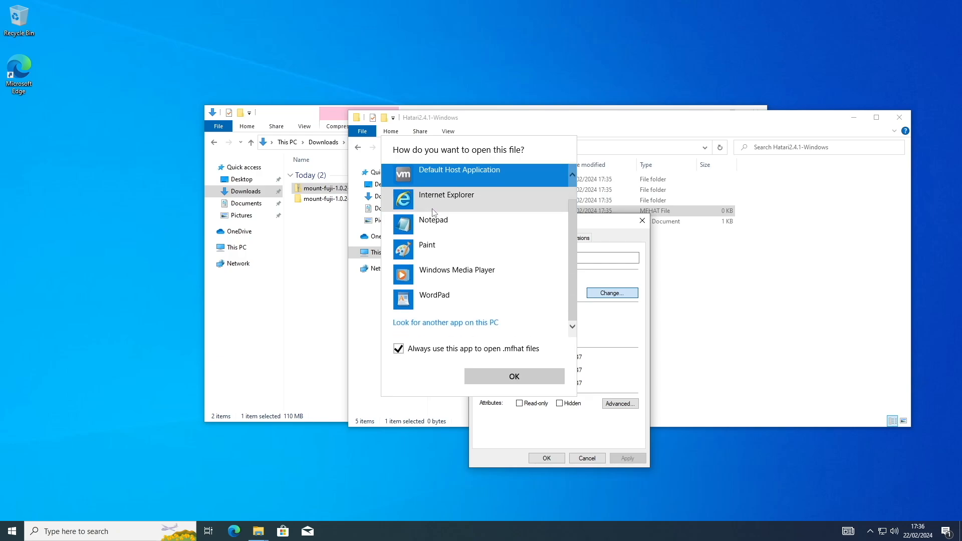
pyautogui.click(480, 325)
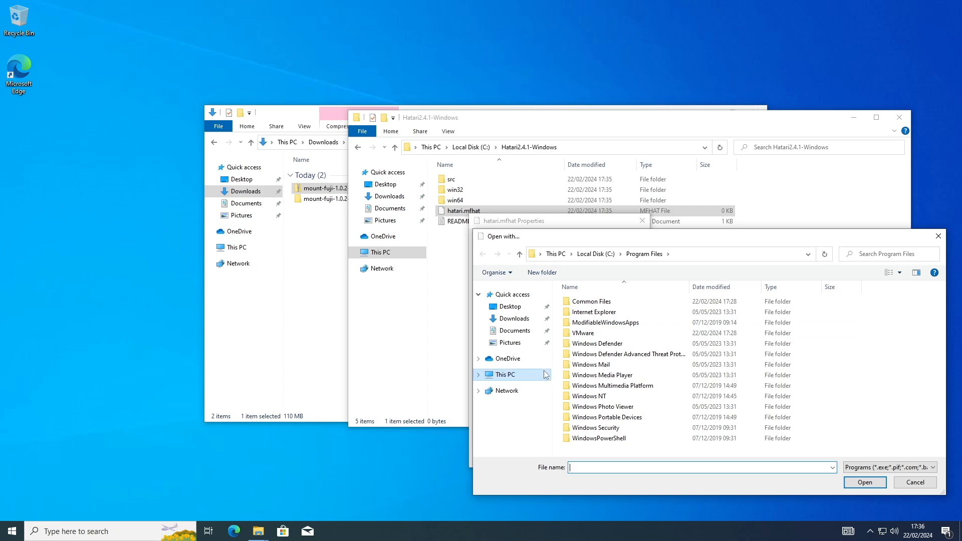
# Step: Choose hatari.exe from C:\Hatari2.4.1-Windows\win64 as the default application for .mfhat files and apply the change
pyautogui.click(496, 376)
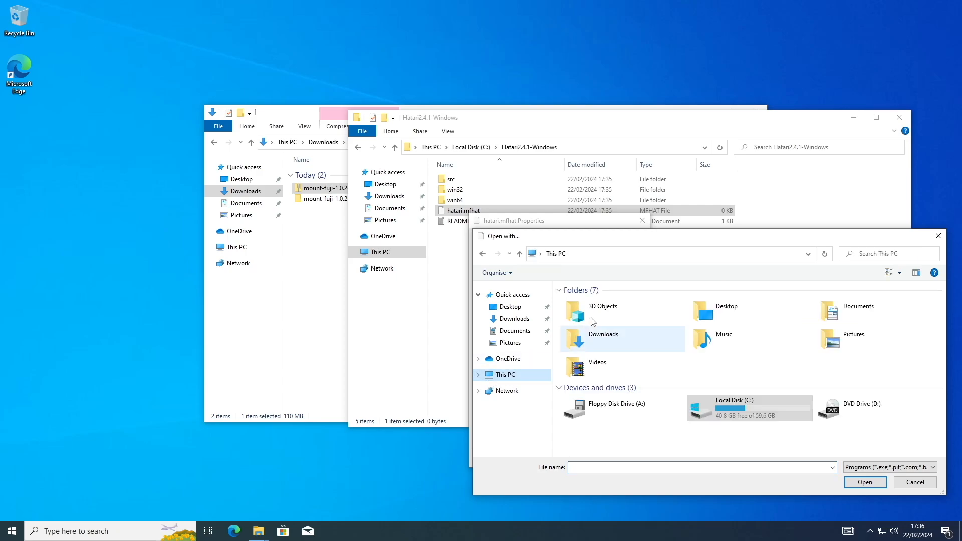
pyautogui.doubleClick(734, 404)
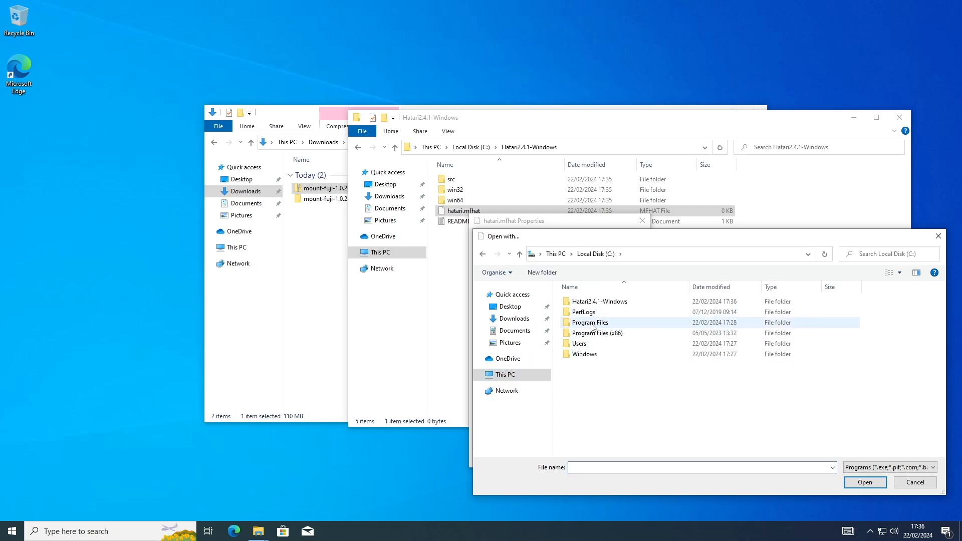
pyautogui.doubleClick(588, 303)
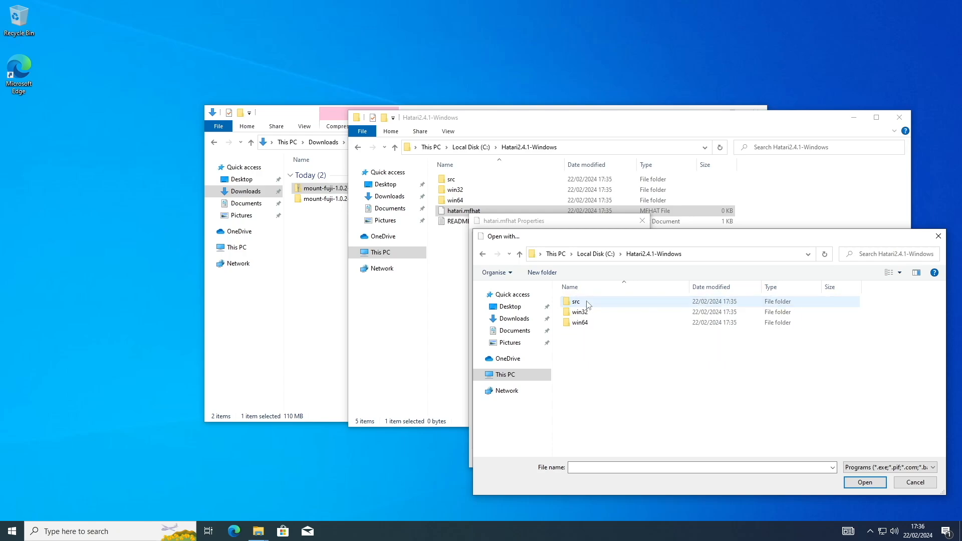
pyautogui.doubleClick(587, 322)
pyautogui.click(591, 302)
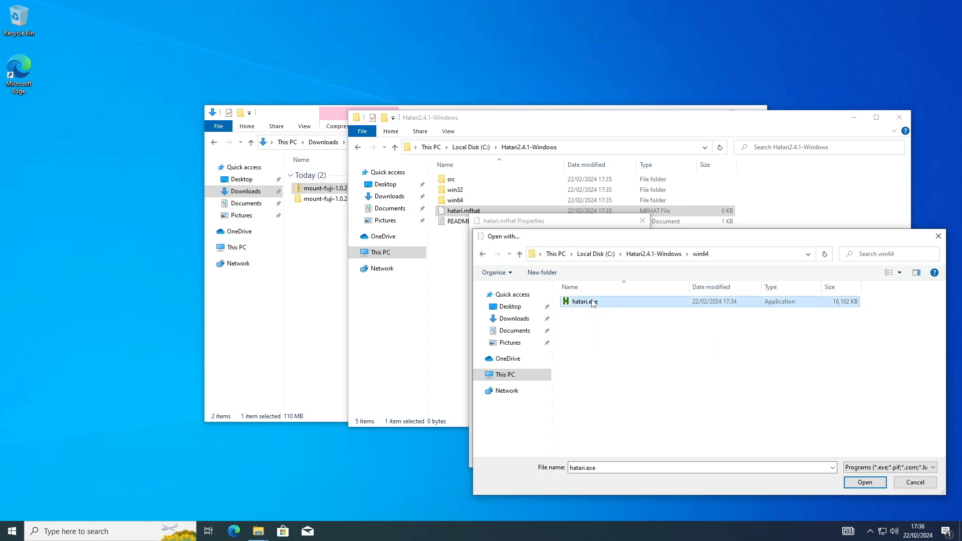
pyautogui.click(864, 483)
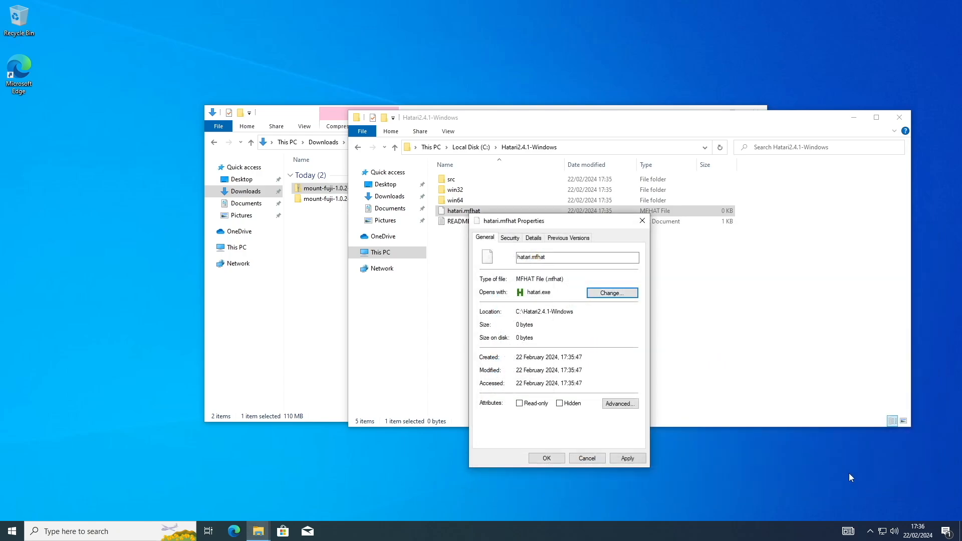
pyautogui.click(627, 458)
pyautogui.click(559, 462)
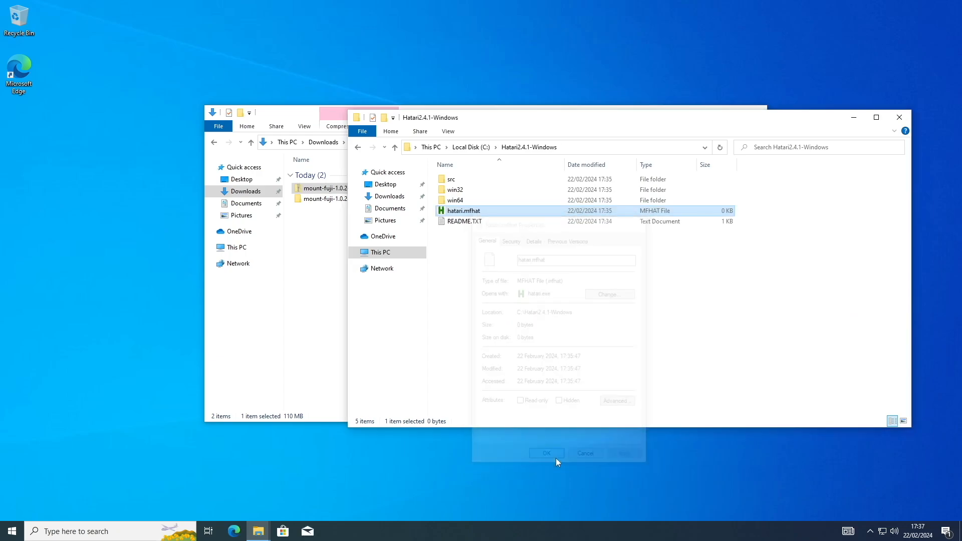
# Step: Launch Hatari by opening hatari.mfhat, dismiss the TOS file message and move the emulator window clear of the folder windows
pyautogui.doubleClick(458, 211)
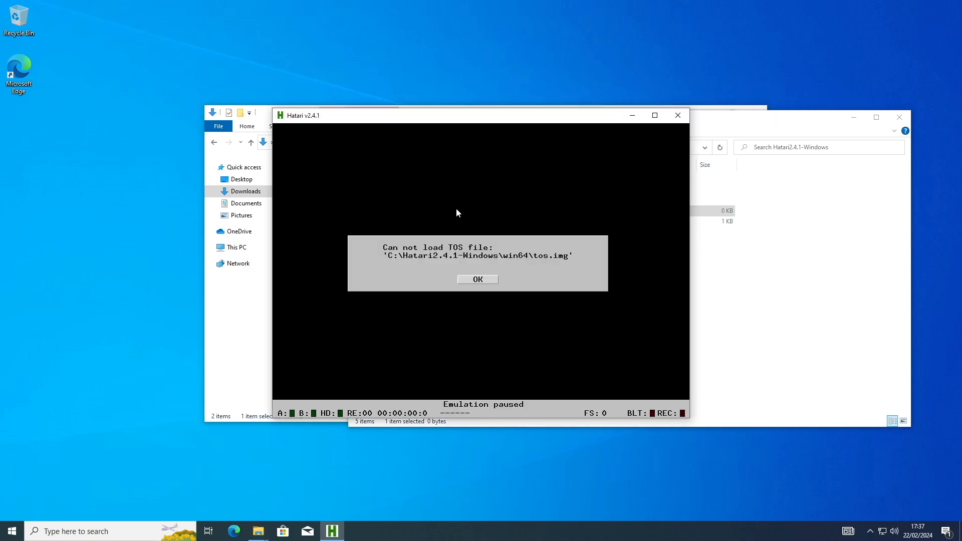
pyautogui.click(476, 279)
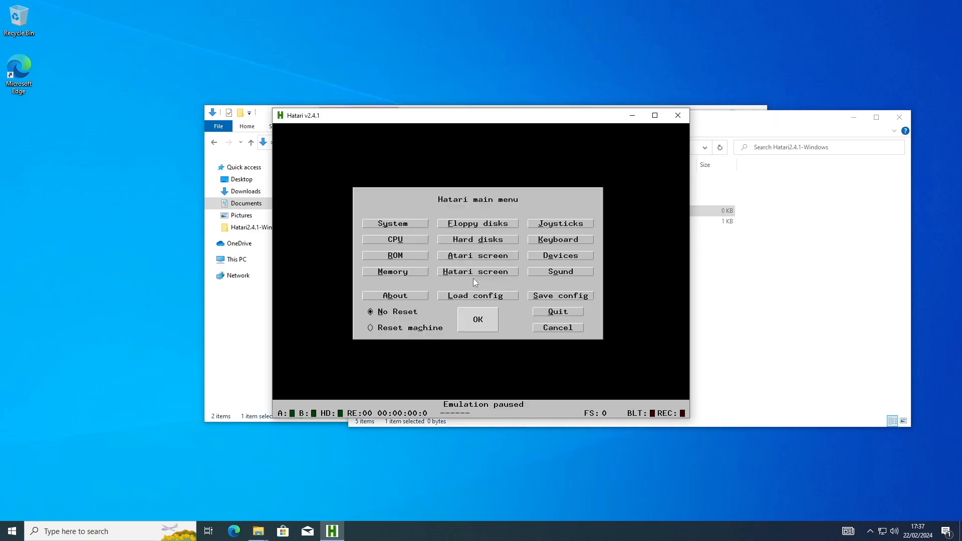
pyautogui.moveTo(576, 119); pyautogui.dragTo(836, 19)
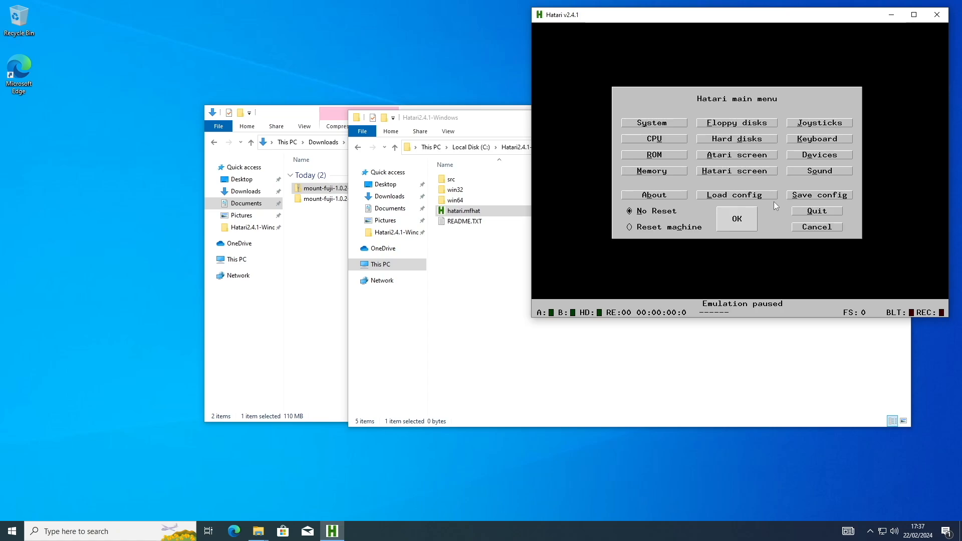
# Step: Save the Hatari configuration as hatari.cfg in the AppData\Local\Hatari folder and reopen the save dialog to check the file's location
pyautogui.click(797, 196)
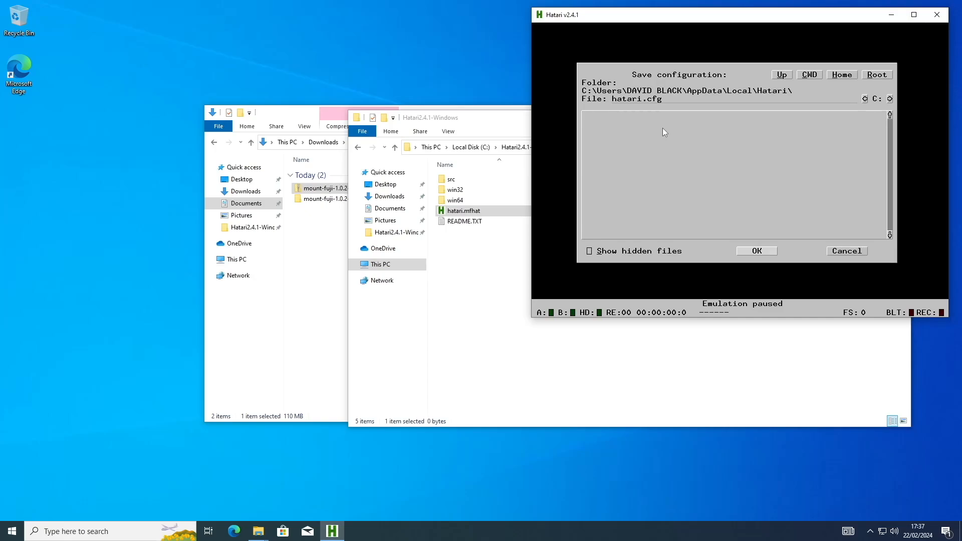
pyautogui.click(766, 250)
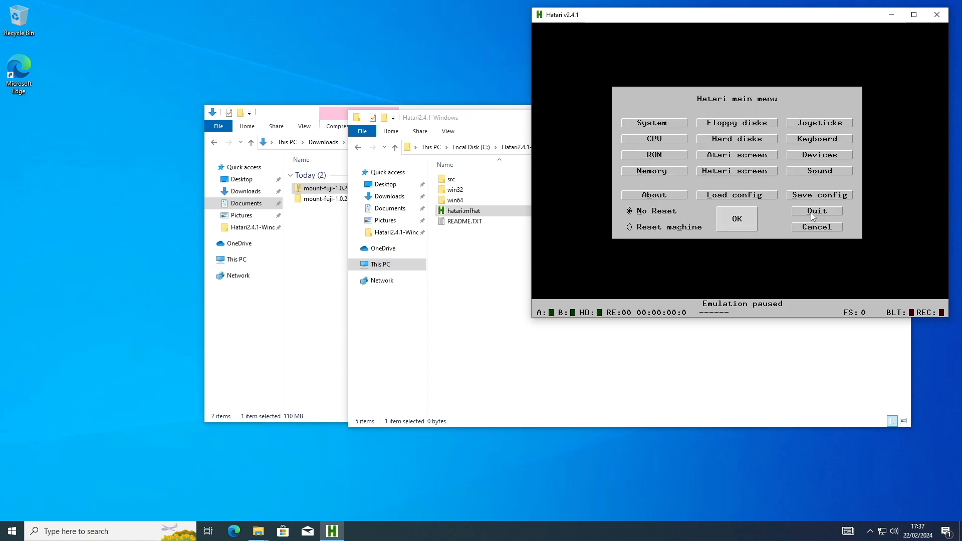
pyautogui.click(815, 197)
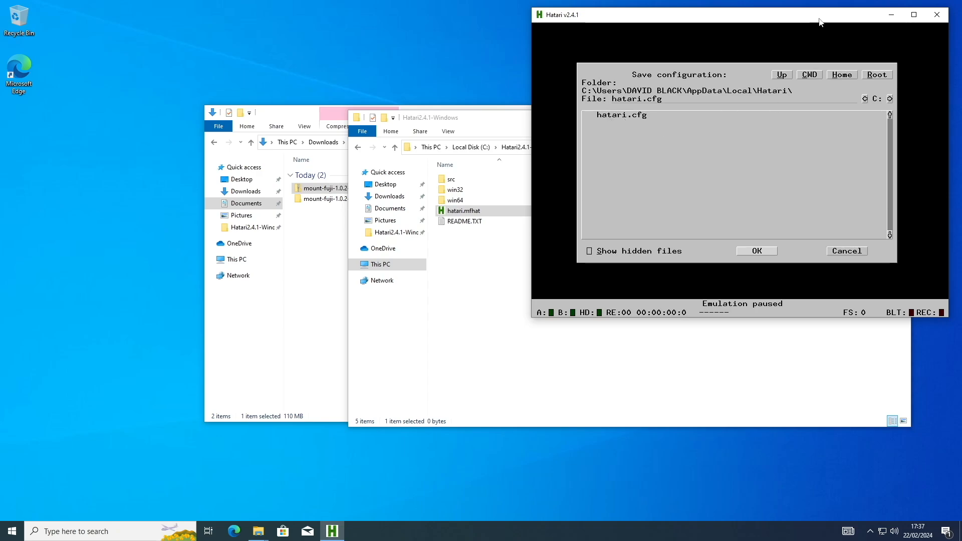
pyautogui.moveTo(818, 21); pyautogui.dragTo(825, 15)
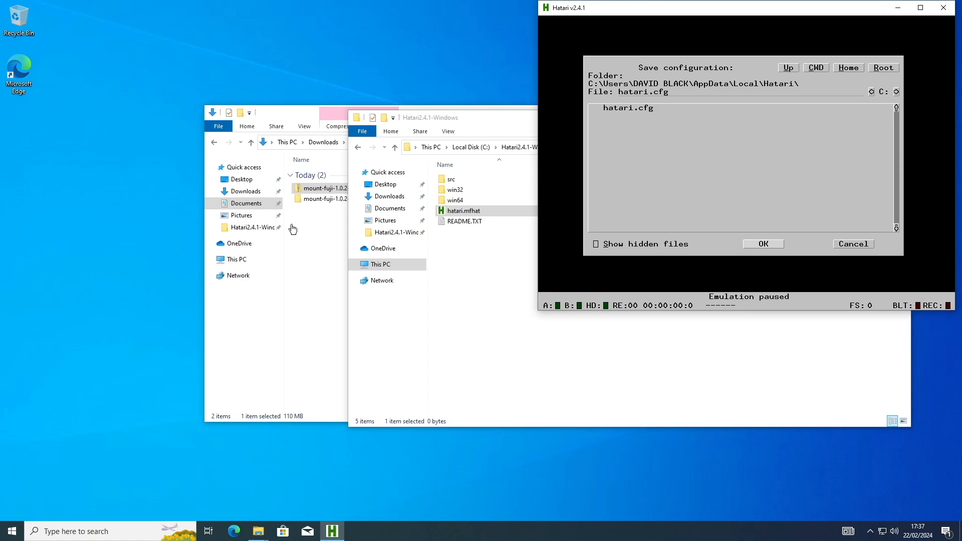
# Step: Close the Hatari2.4.1-Windows folder window, open the Mount Fuji folder inside mount-fuji-1.0.2-Windows and select MountFujiApp_1.0.2.2_x64.cer
pyautogui.click(357, 121)
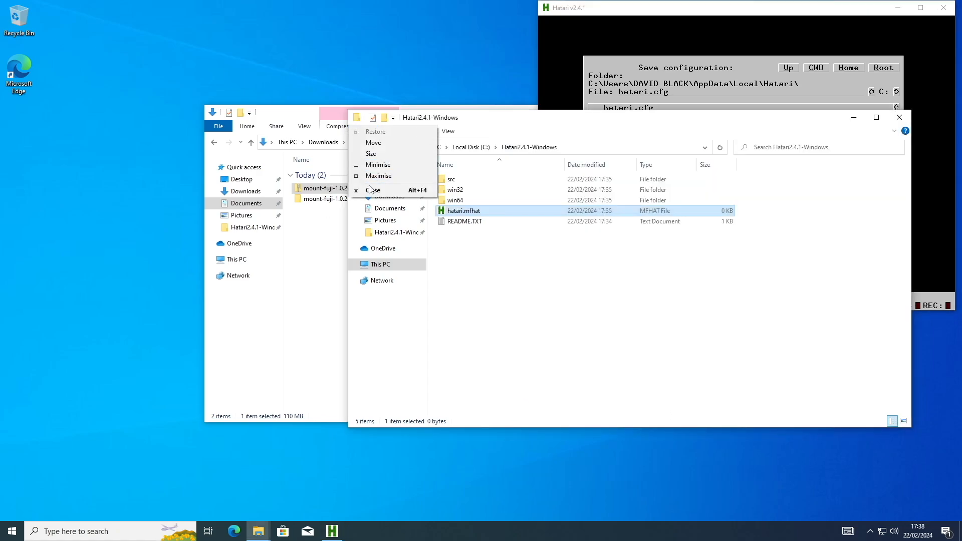
pyautogui.click(377, 246)
pyautogui.doubleClick(368, 199)
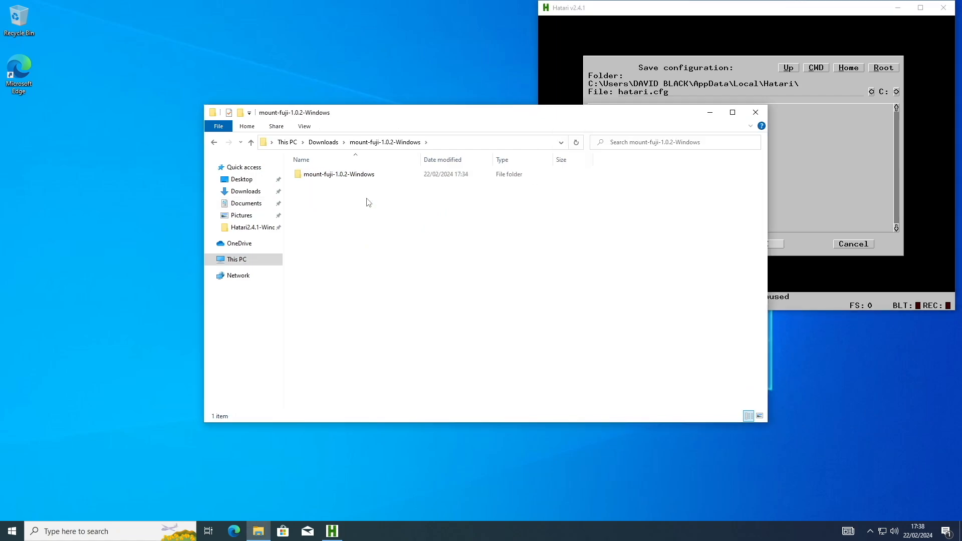
pyautogui.doubleClick(321, 185)
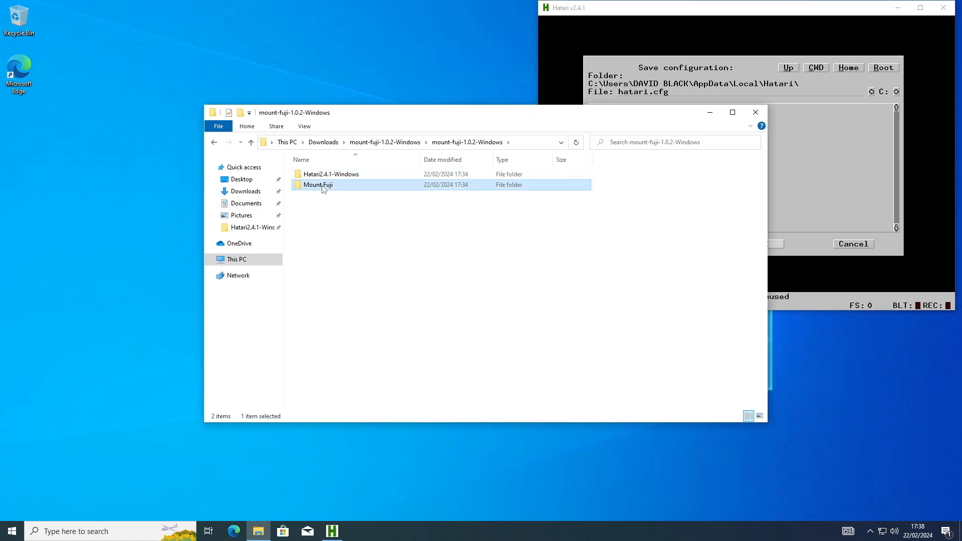
pyautogui.moveTo(383, 113); pyautogui.dragTo(432, 92)
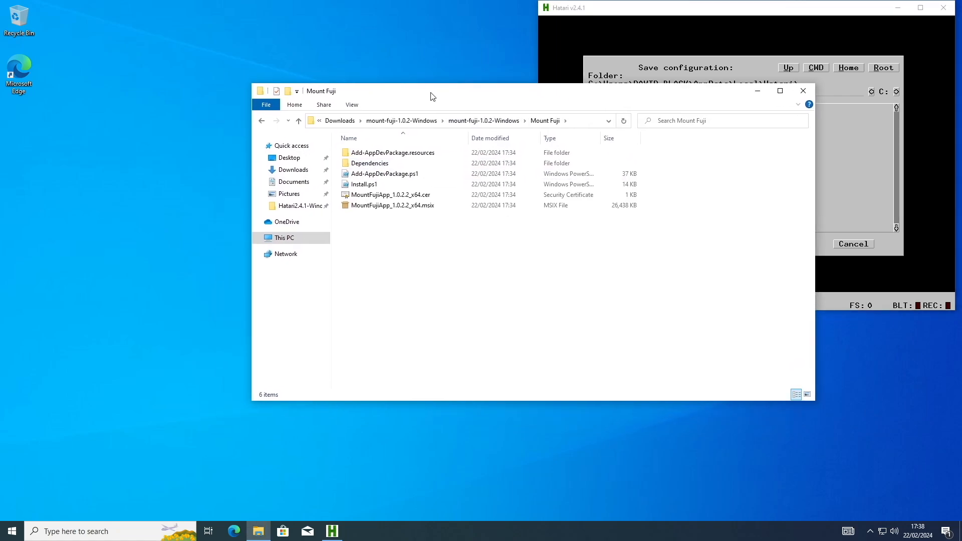
pyautogui.click(414, 197)
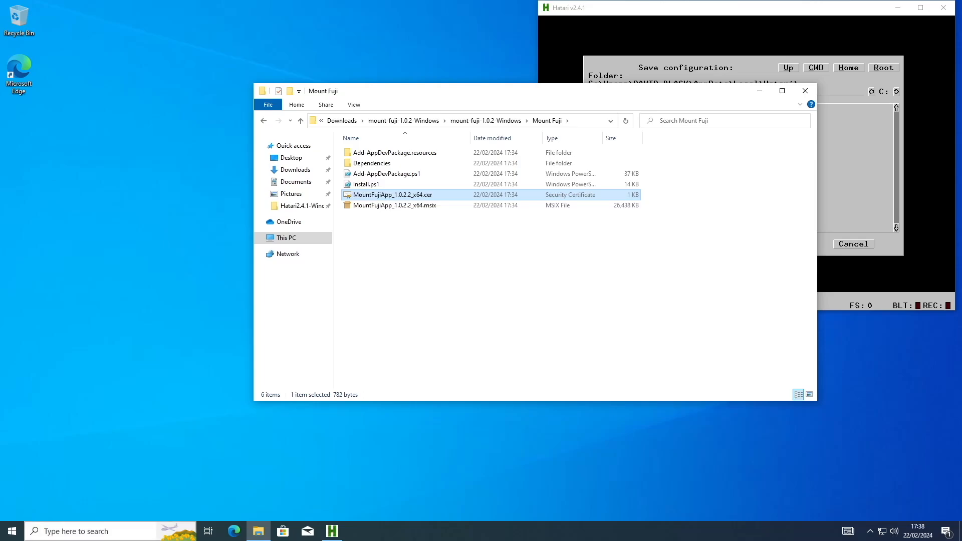
# Step: Search Windows for "cert", open Manage computer certificates and allow Microsoft Management Console to make changes
pyautogui.click(69, 530)
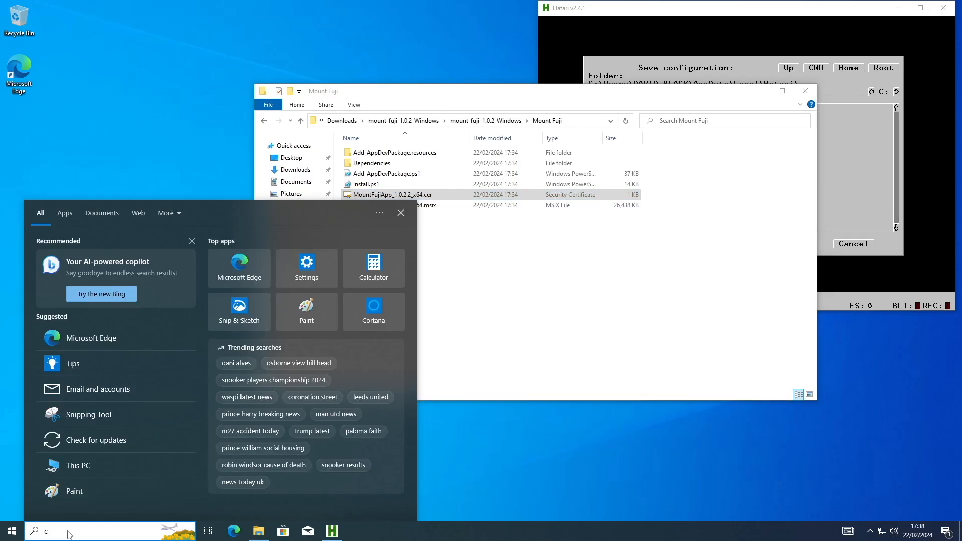
pyautogui.write('cert')
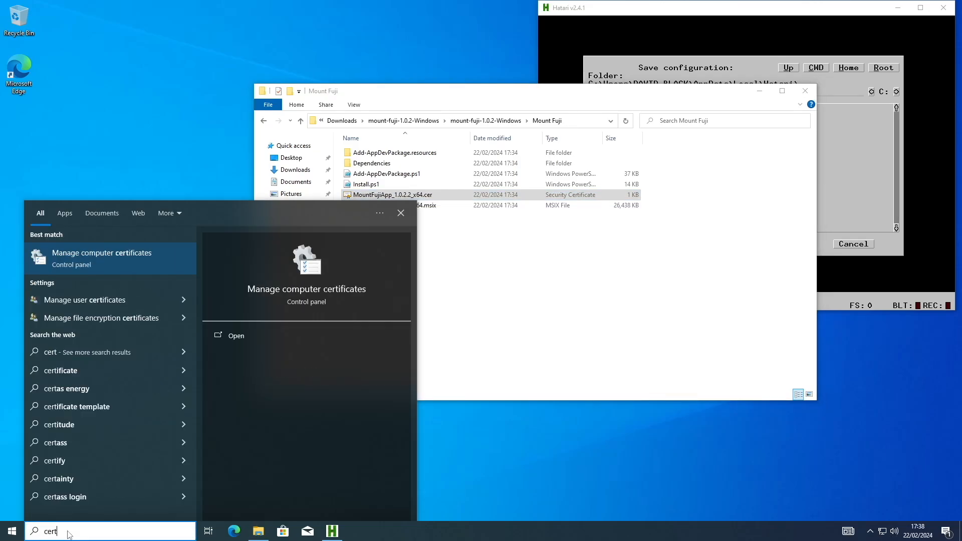
pyautogui.click(92, 256)
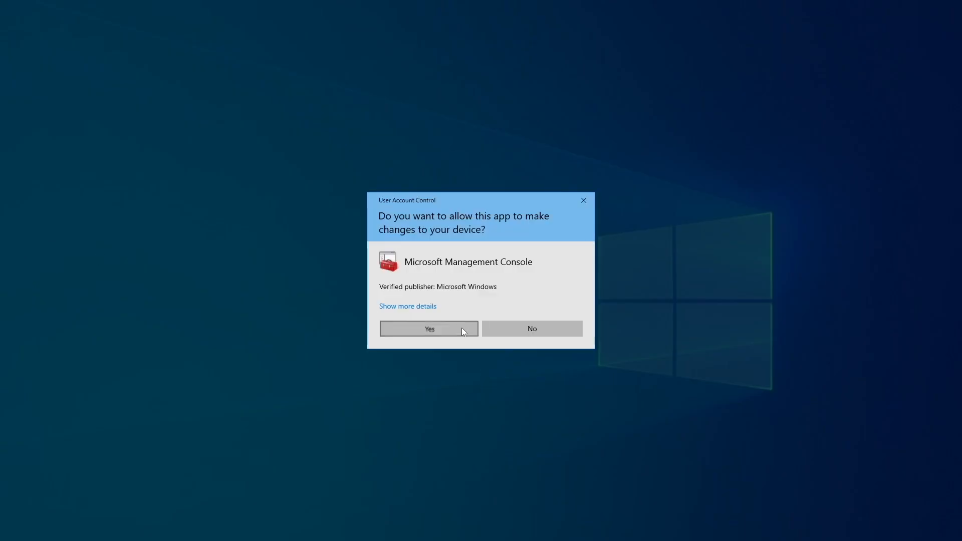
pyautogui.click(462, 327)
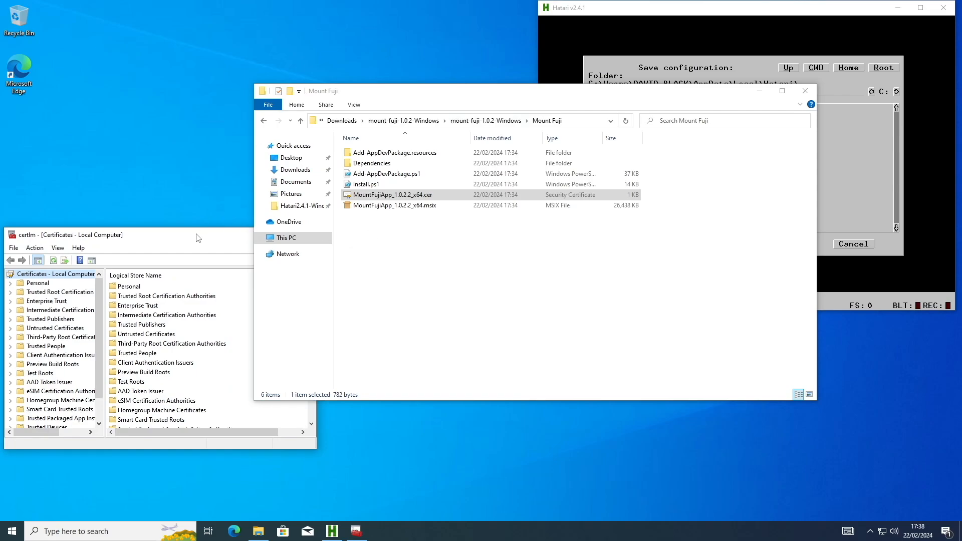
# Step: Start importing a certificate into the Certificates folder of the Trusted Root Certification Authorities store
pyautogui.click(10, 292)
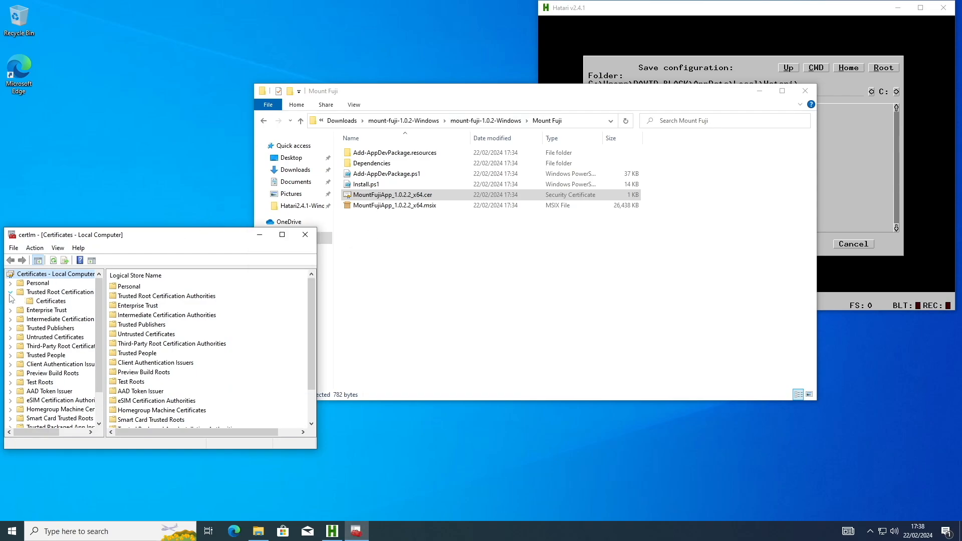
pyautogui.click(58, 302)
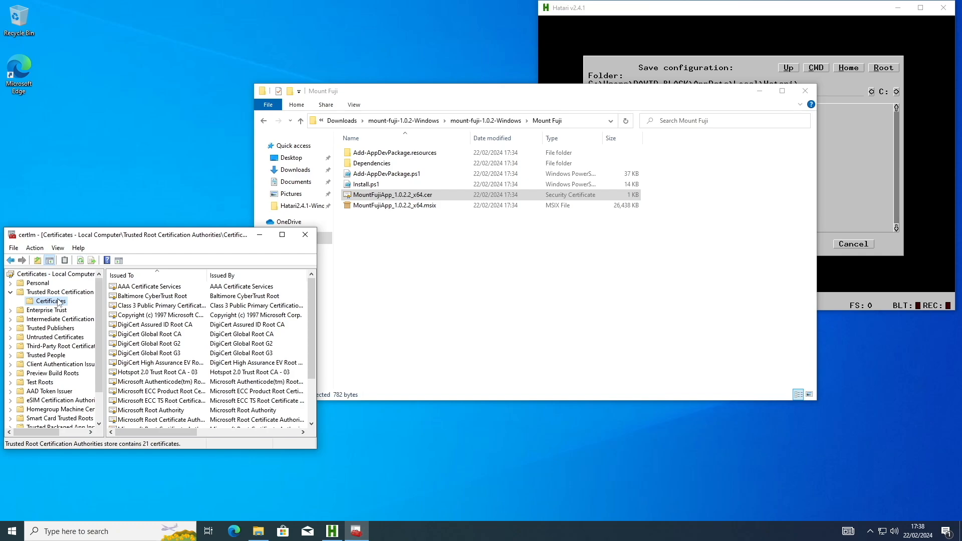
pyautogui.rightClick(58, 302)
pyautogui.moveTo(101, 305)
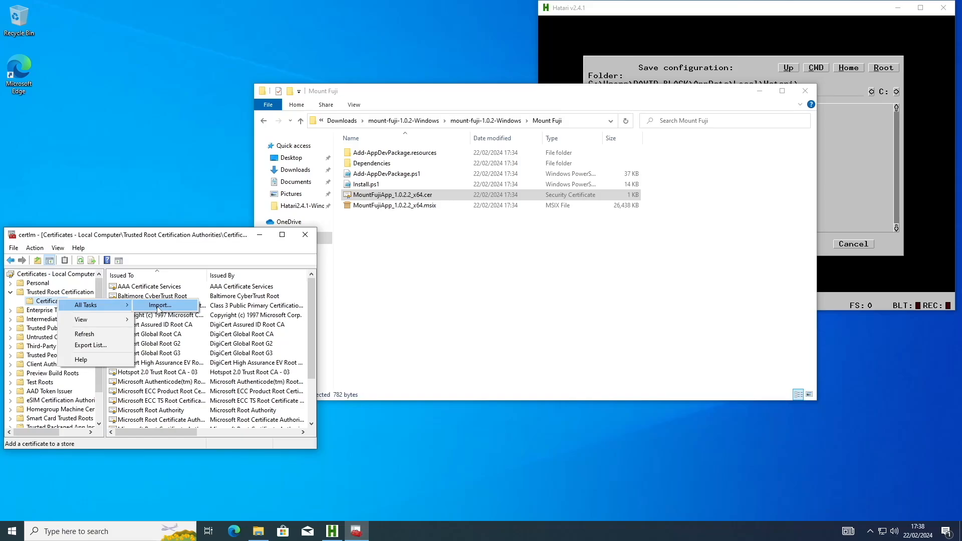
pyautogui.click(158, 307)
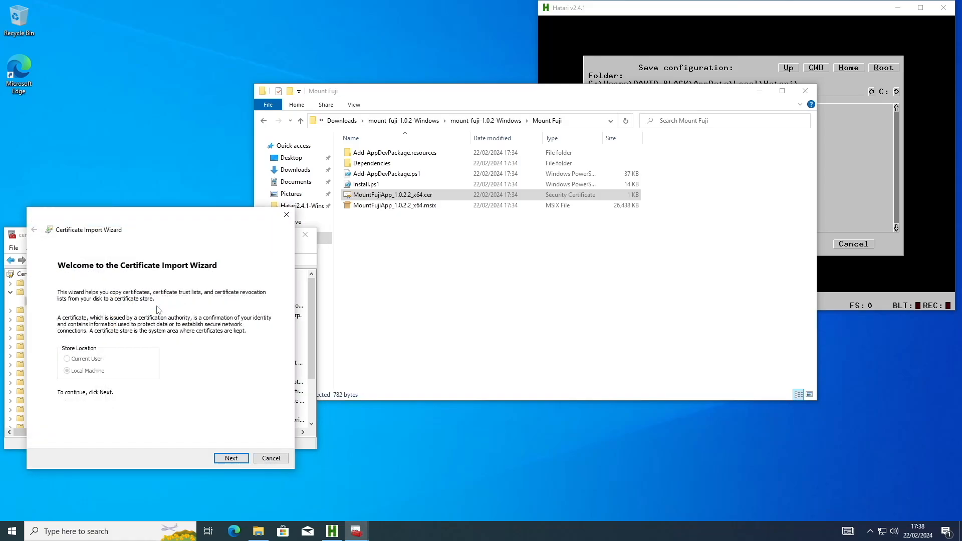
# Step: Choose MountFujiApp_1.0.2.2_x64.cer from the Mount Fuji folder inside Downloads\mount-fuji-1.0.2-Windows as the certificate file to import
pyautogui.click(225, 458)
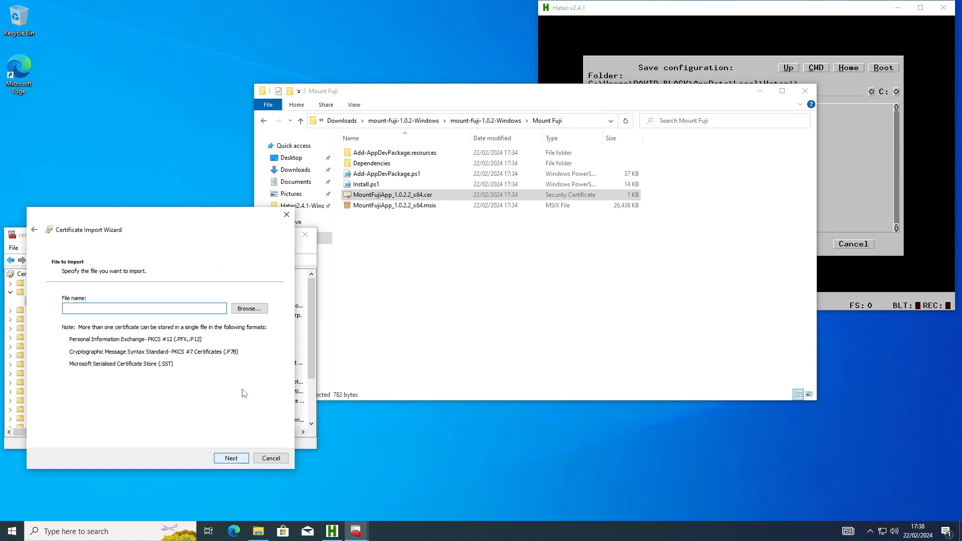
pyautogui.click(257, 309)
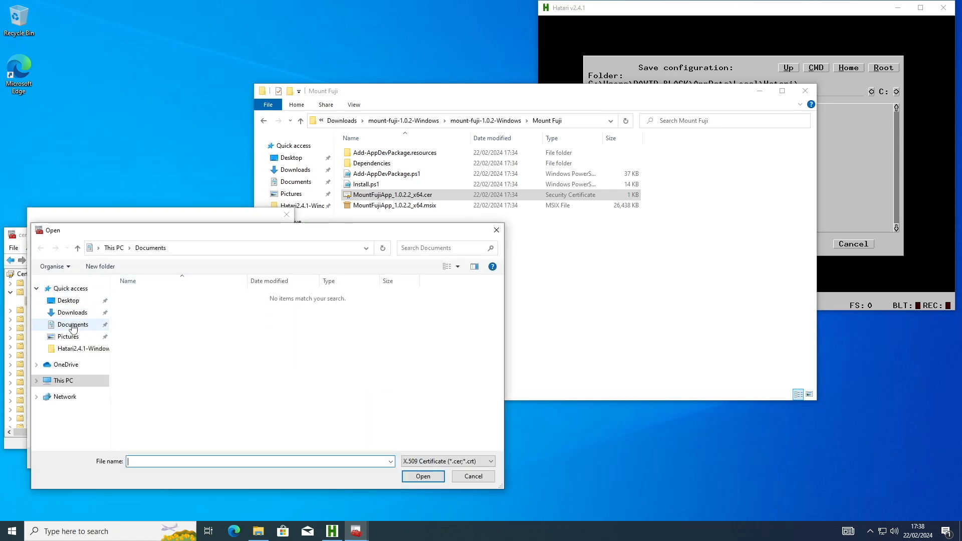
pyautogui.click(74, 314)
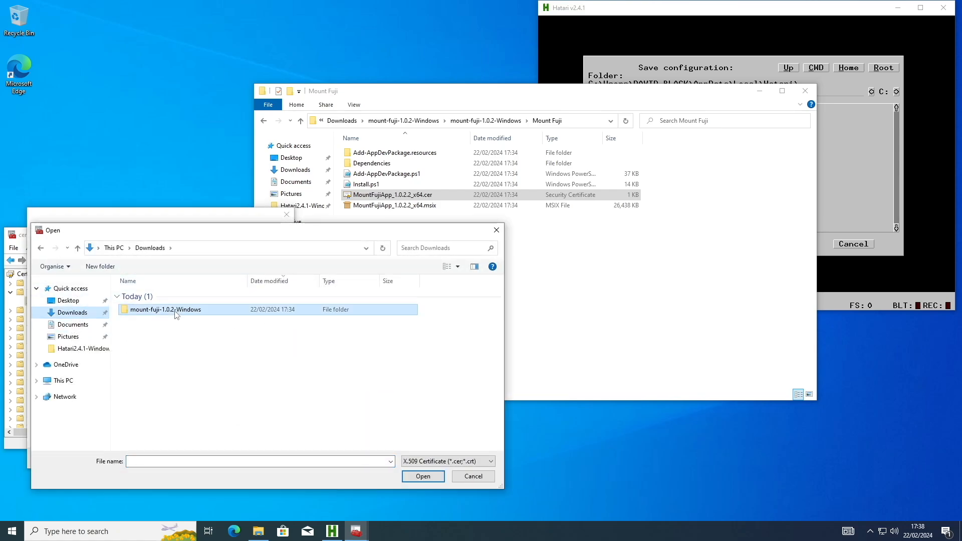
pyautogui.doubleClick(175, 313)
pyautogui.doubleClick(172, 299)
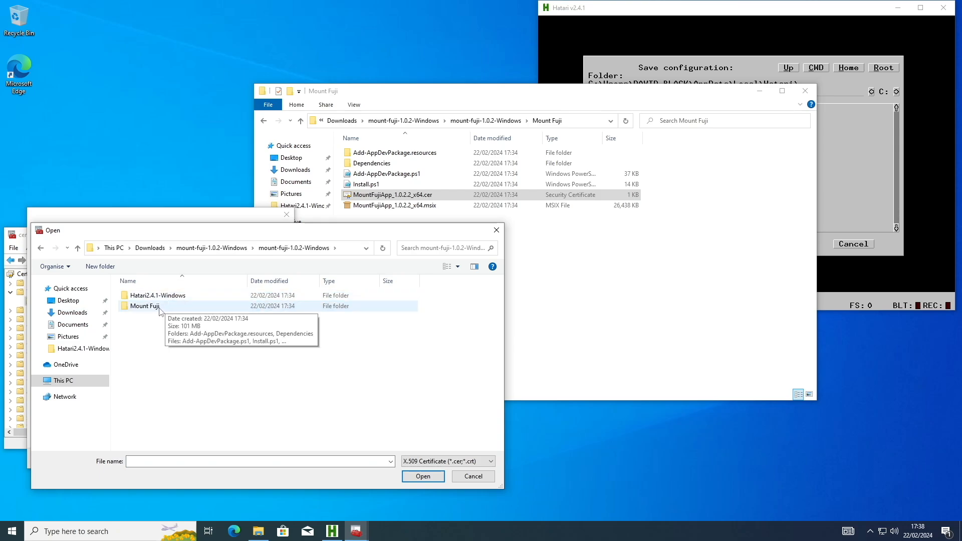
pyautogui.doubleClick(170, 306)
pyautogui.doubleClick(165, 317)
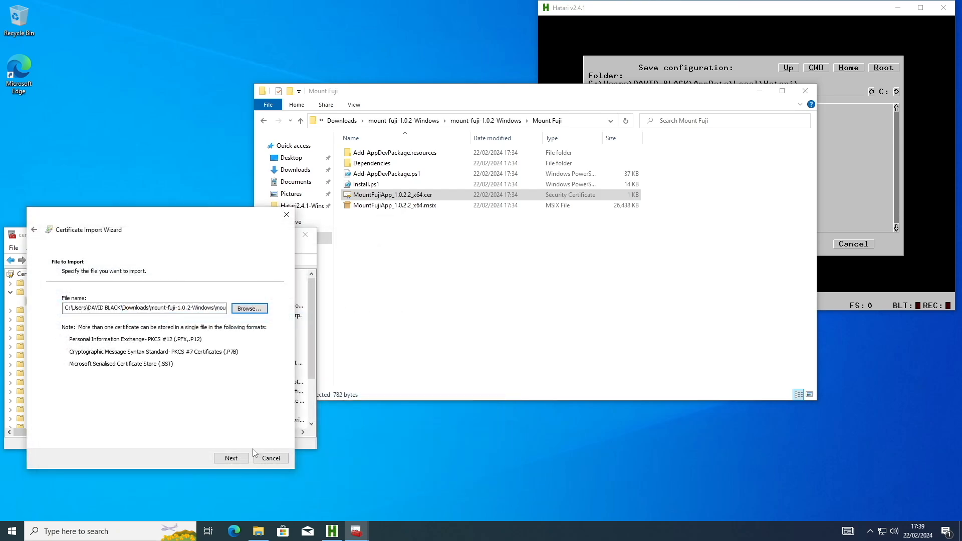
# Step: Complete the certificate import into the Trusted Root Certification Authorities store and dismiss the import wizard
pyautogui.click(238, 459)
pyautogui.click(239, 458)
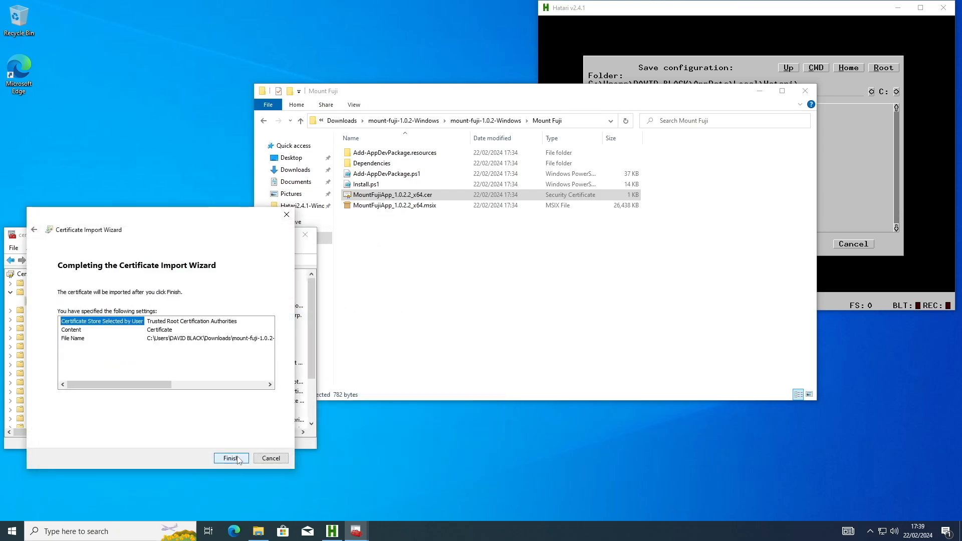
pyautogui.click(239, 458)
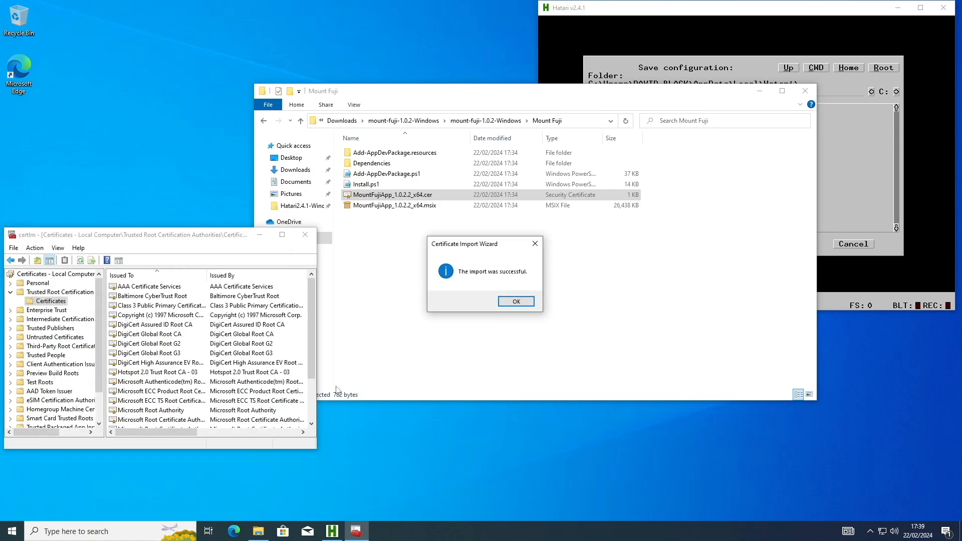
pyautogui.click(516, 302)
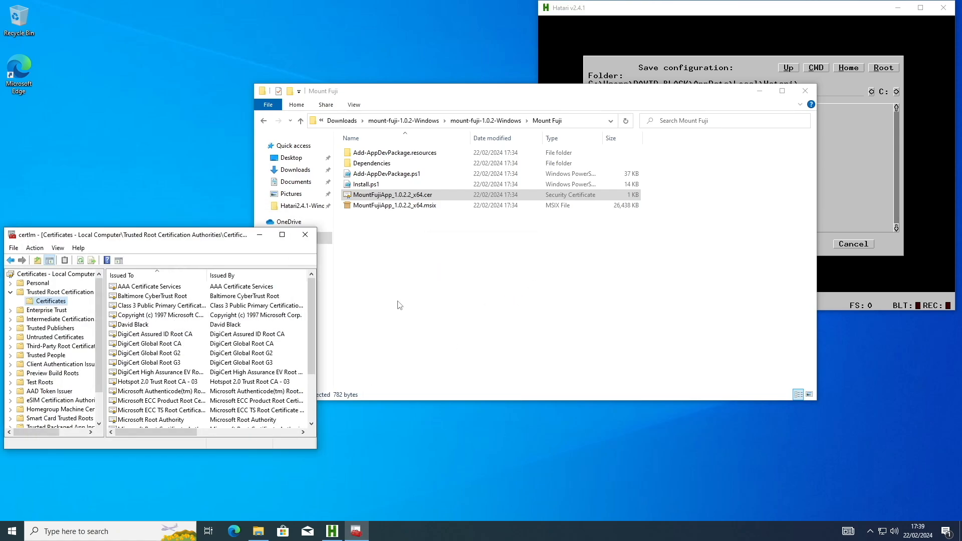
# Step: Open the newly imported certificate to check its general information, then close it and the certificate manager
pyautogui.click(155, 325)
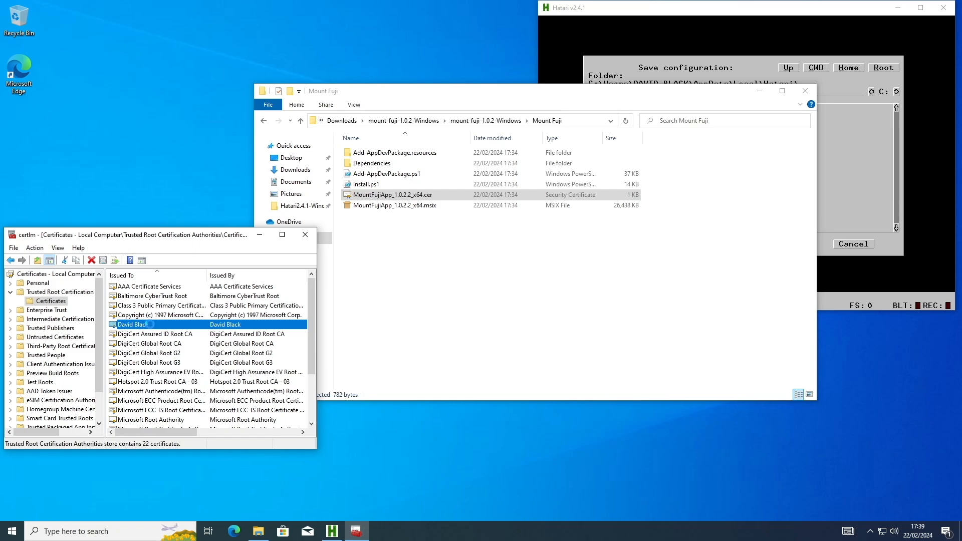
pyautogui.doubleClick(150, 326)
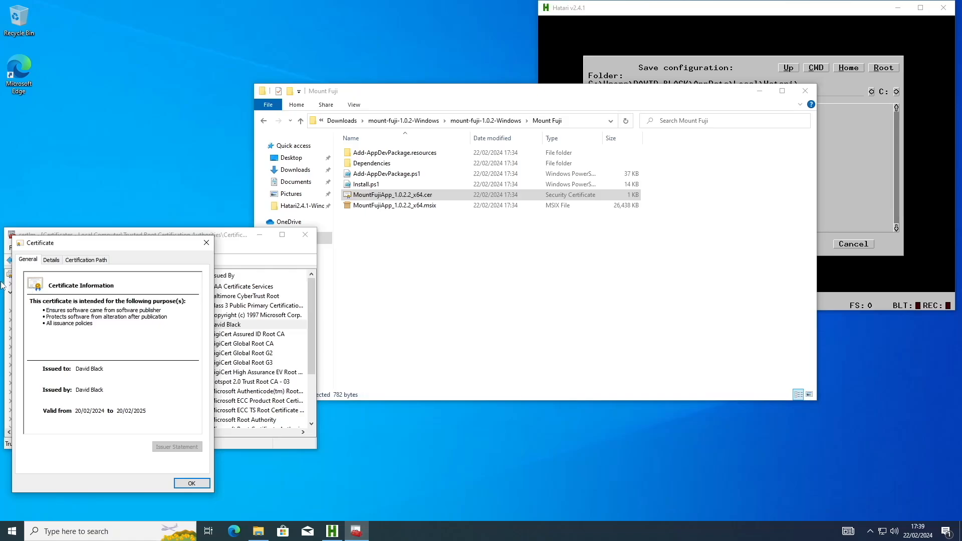
pyautogui.click(207, 244)
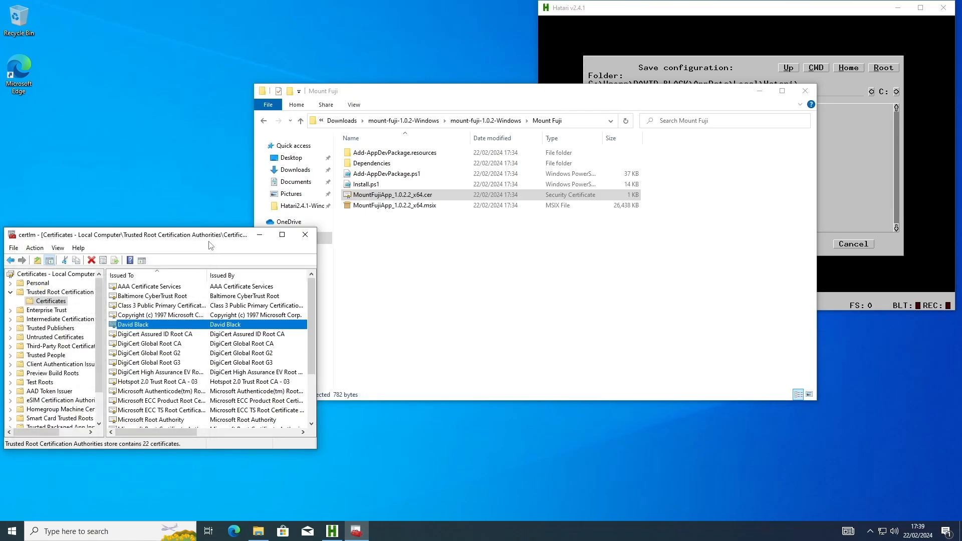
pyautogui.click(305, 235)
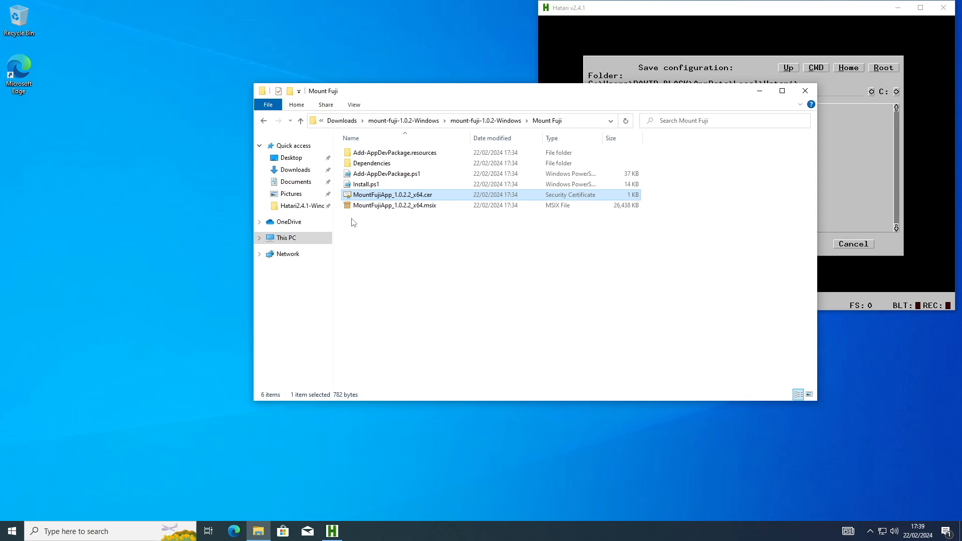
# Step: Install Mount Fuji from the MountFujiApp_1.0.2.2_x64.msix package
pyautogui.click(390, 206)
pyautogui.doubleClick(391, 205)
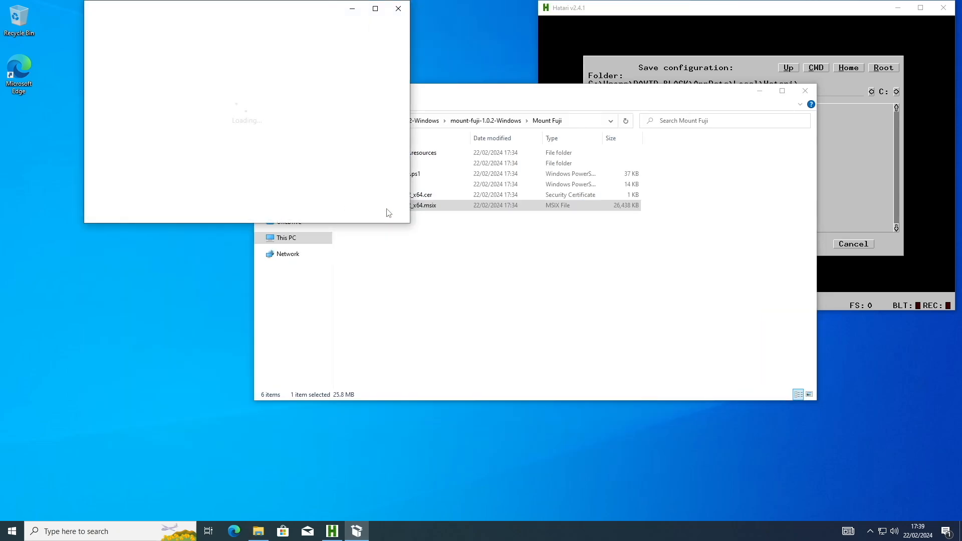
pyautogui.click(368, 185)
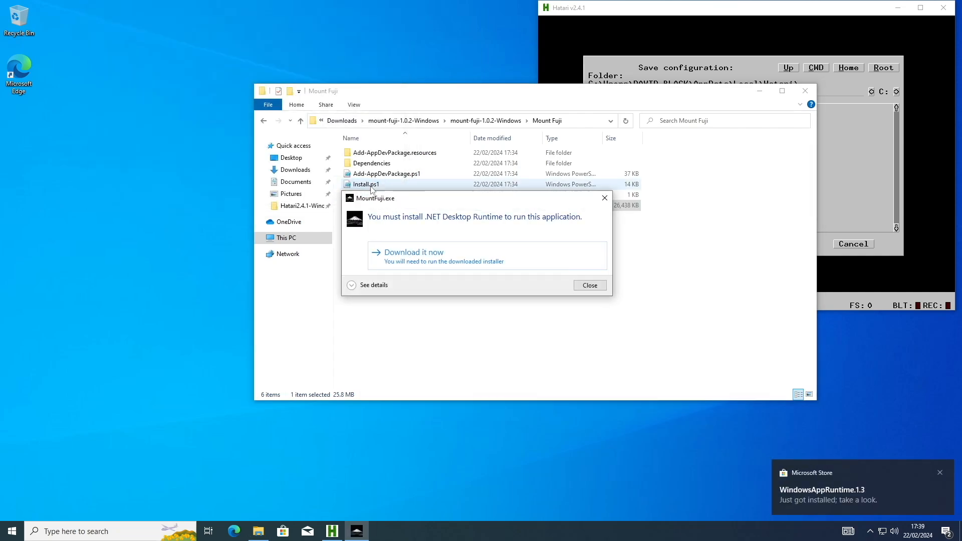
# Step: Download and install the .NET Desktop Runtime 8.0.2 for Windows x64, allow its changes, and close the installer and download page
pyautogui.click(410, 256)
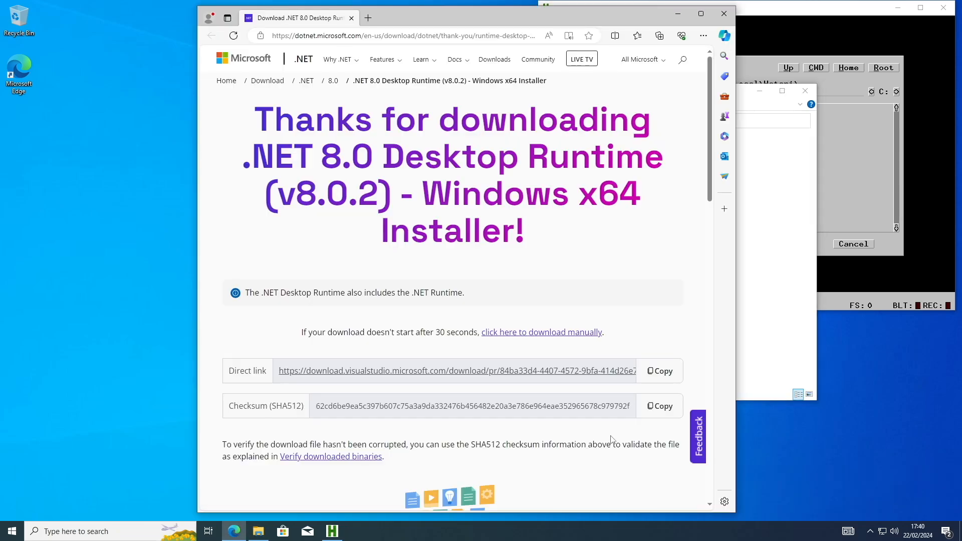
pyautogui.click(567, 333)
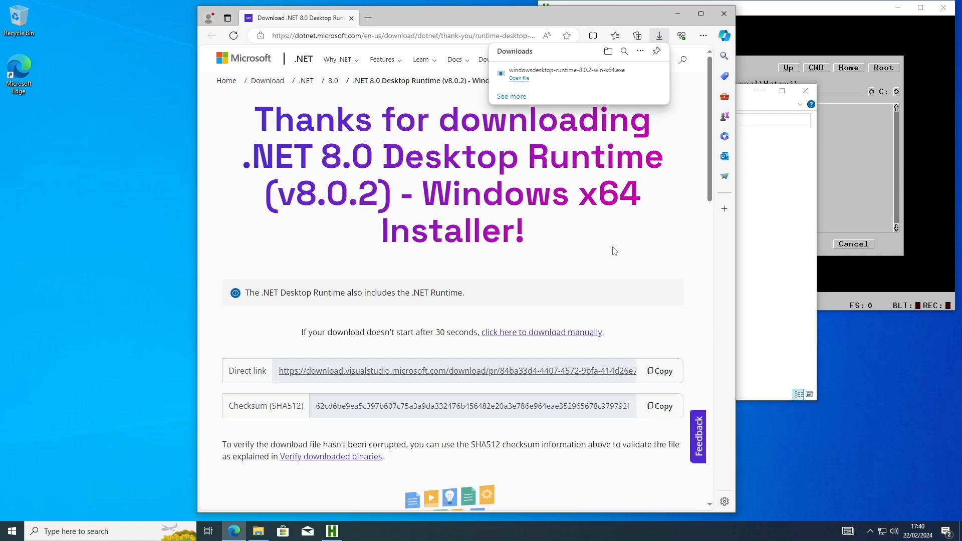
pyautogui.click(523, 81)
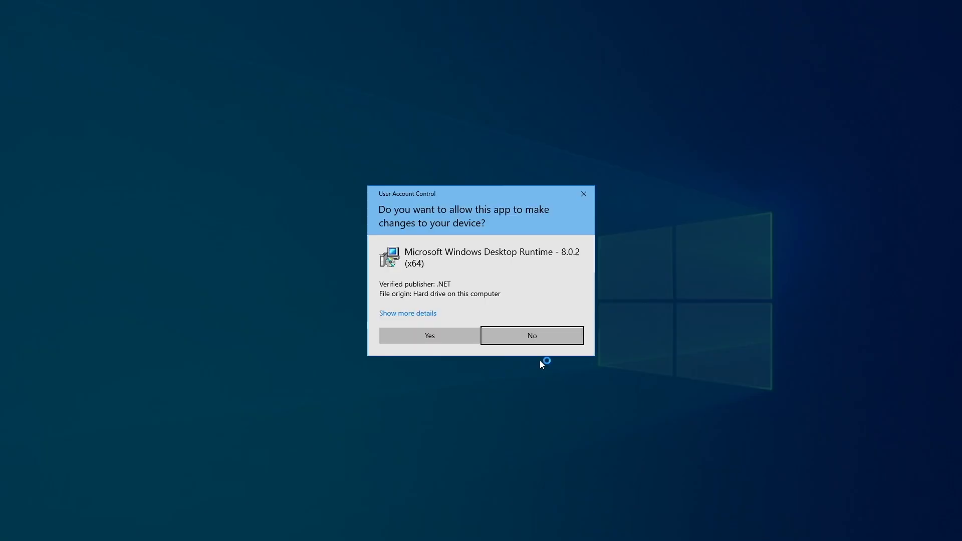
pyautogui.click(435, 335)
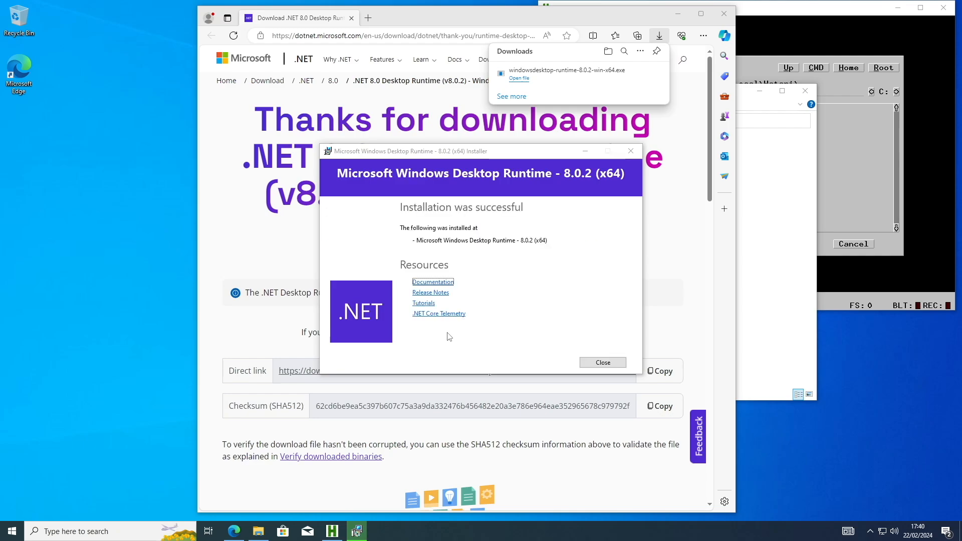
pyautogui.click(586, 364)
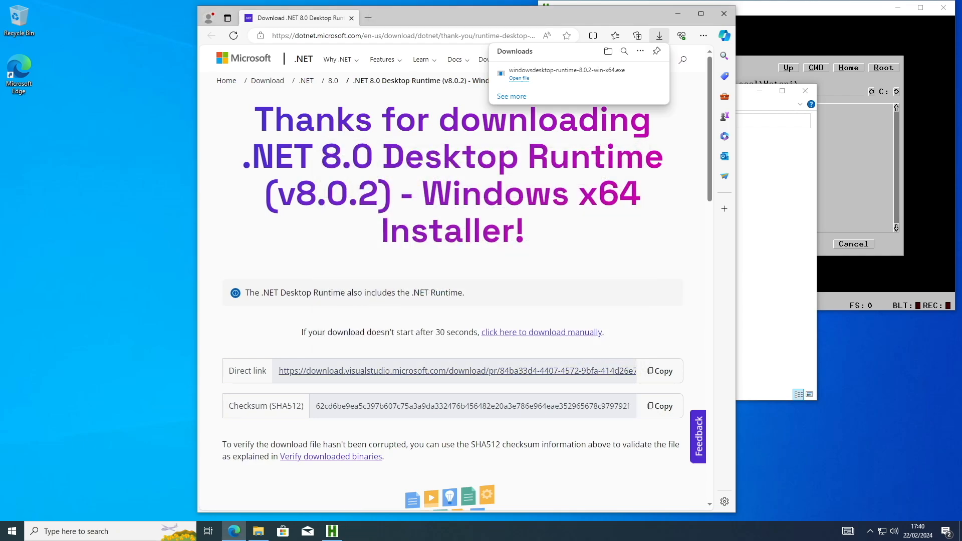
pyautogui.click(351, 20)
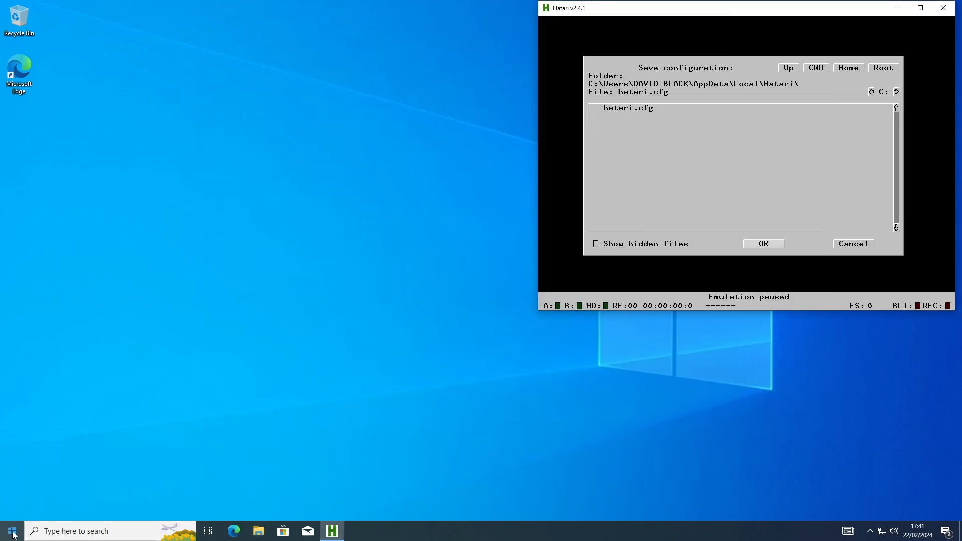
# Step: Launch Mount Fuji and open its preferences
pyautogui.click(12, 531)
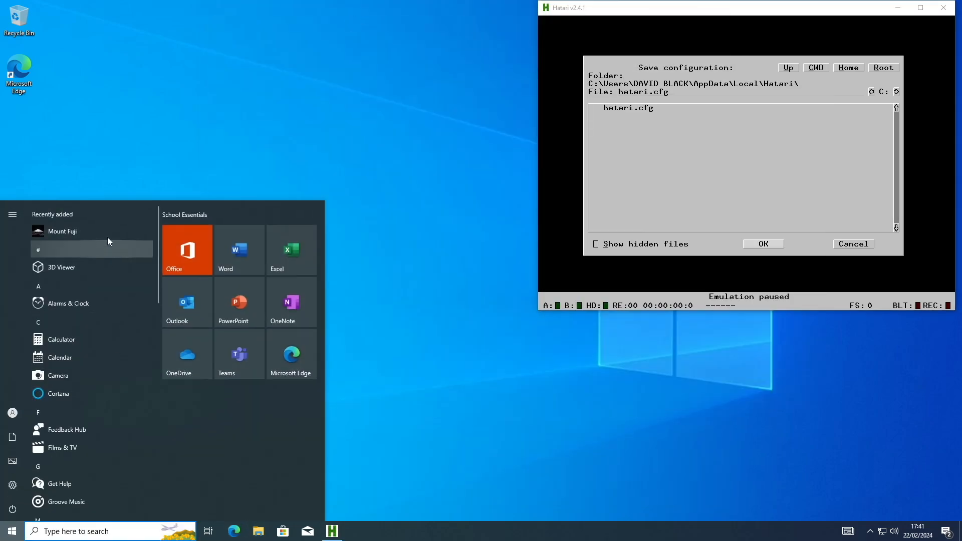
pyautogui.click(90, 228)
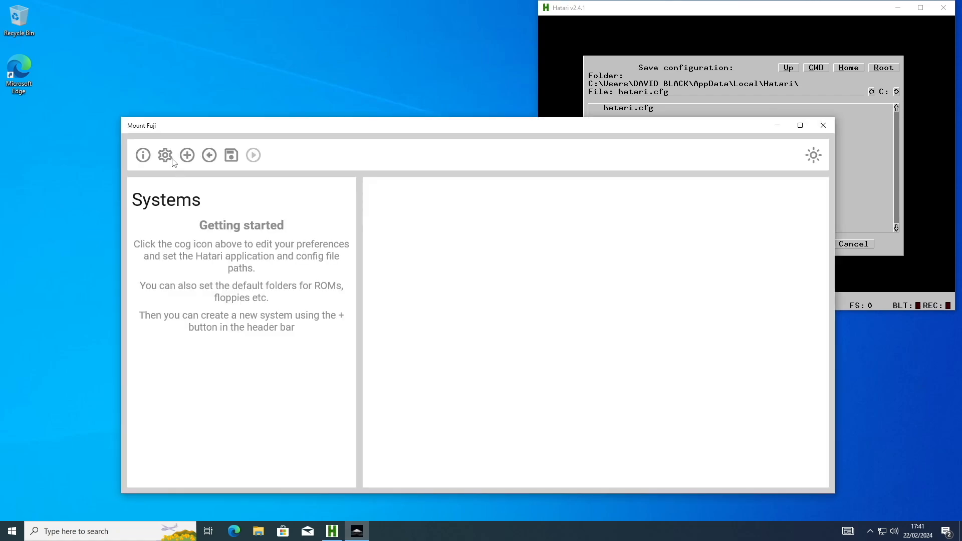
pyautogui.click(165, 156)
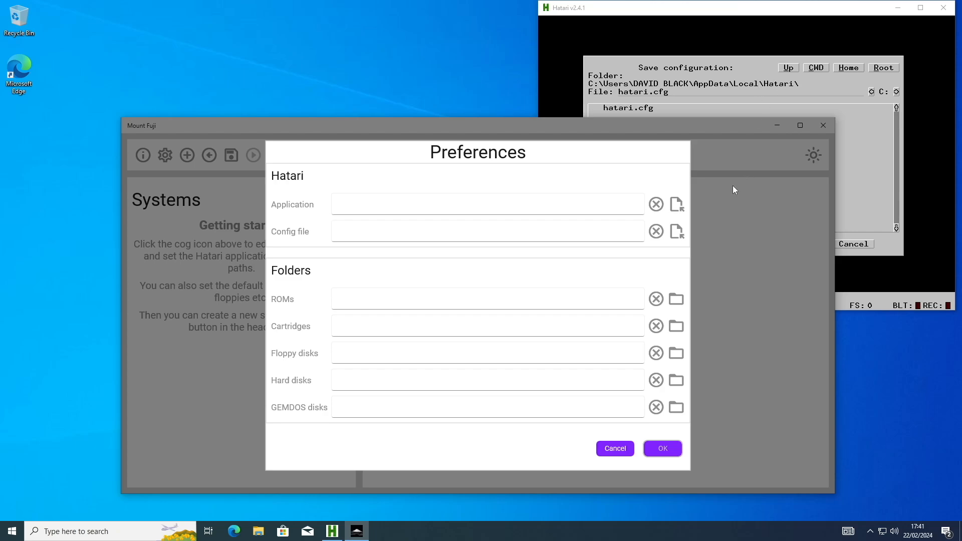
# Step: Set the Hatari config file to hatari.cfg in the user's AppData\Local\Hatari folder
pyautogui.click(676, 232)
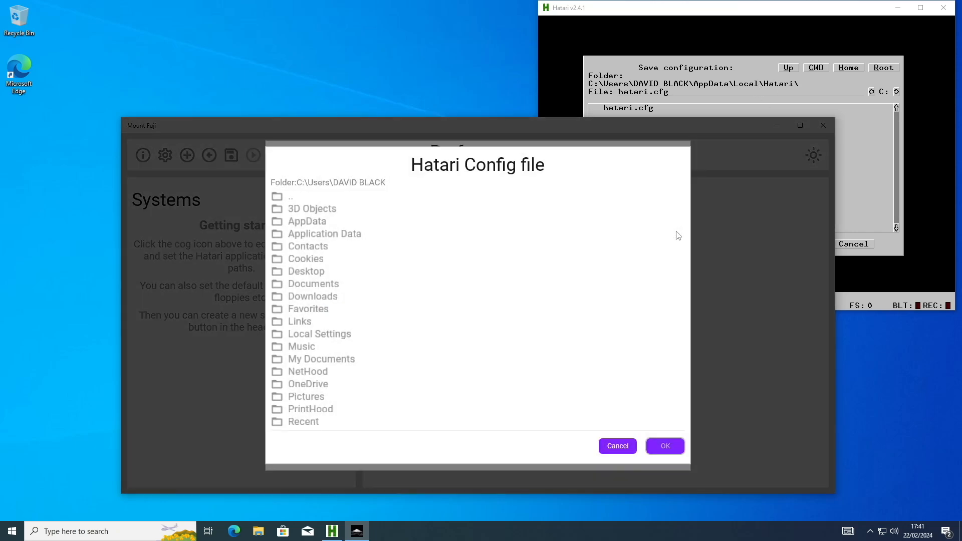
pyautogui.doubleClick(324, 222)
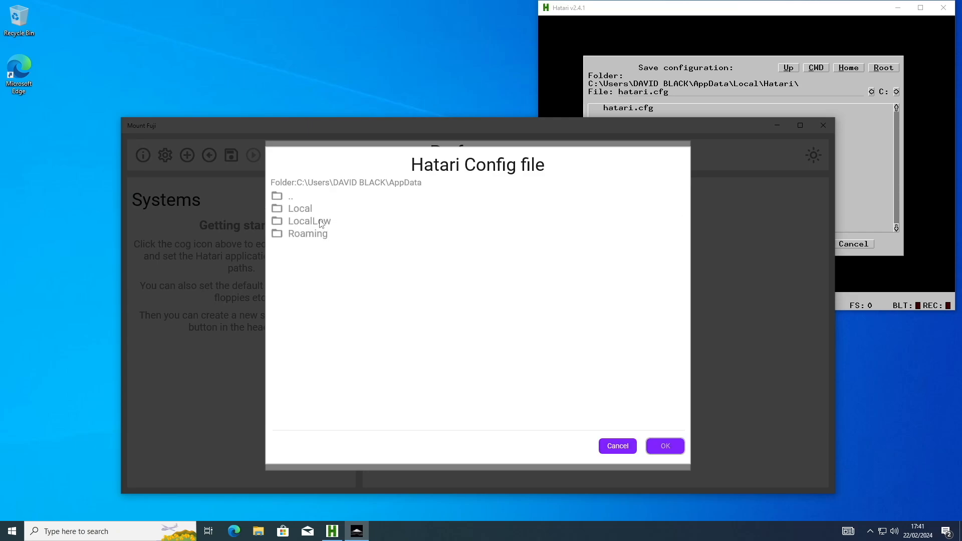
pyautogui.doubleClick(308, 213)
pyautogui.doubleClick(303, 237)
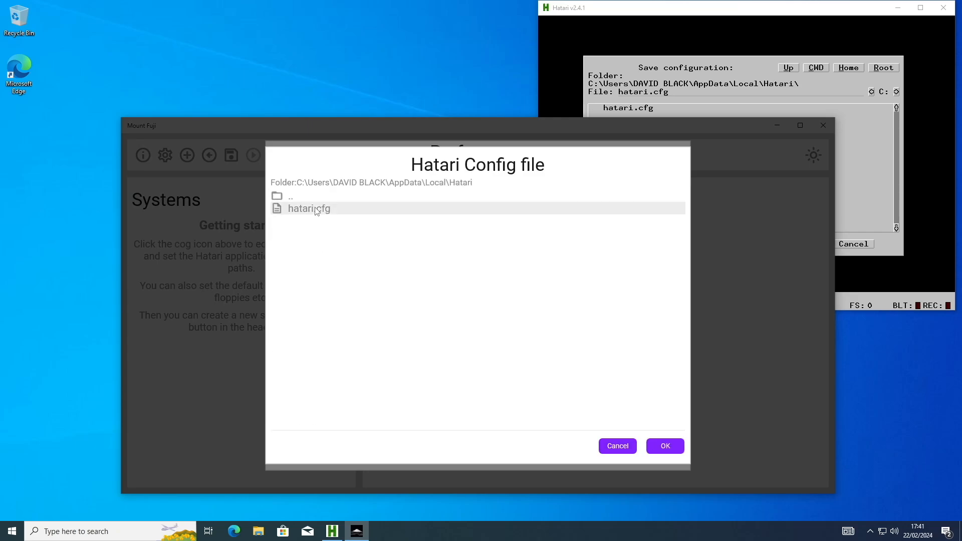
pyautogui.click(671, 452)
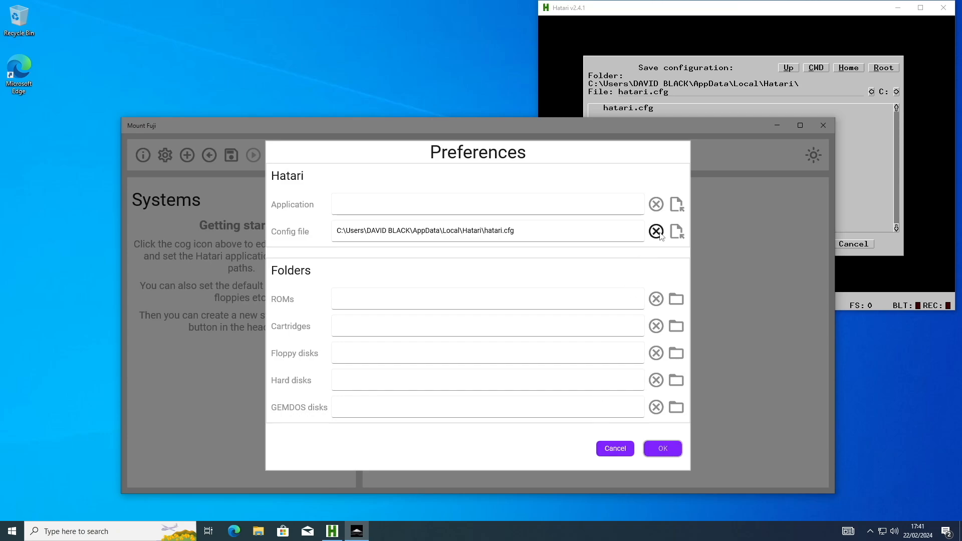
# Step: Set the Hatari application to C:\Hatari2.4.1-Windows\hatari.mfhat and accept the preferences
pyautogui.click(677, 204)
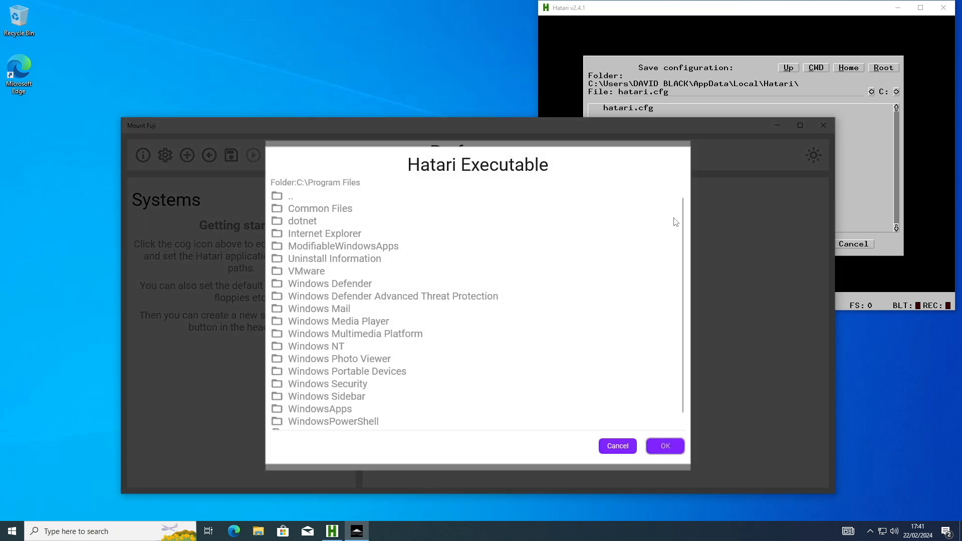
pyautogui.click(294, 197)
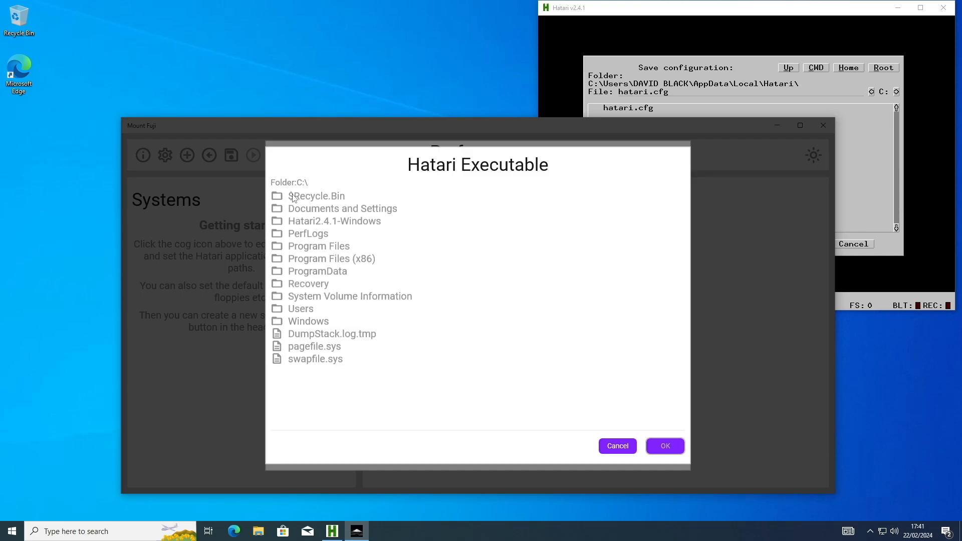
pyautogui.click(348, 221)
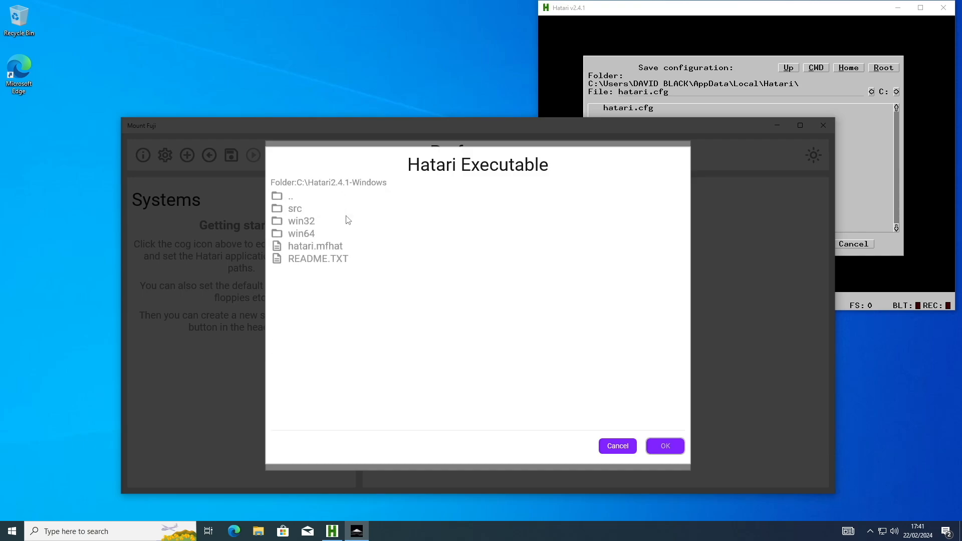
pyautogui.click(329, 249)
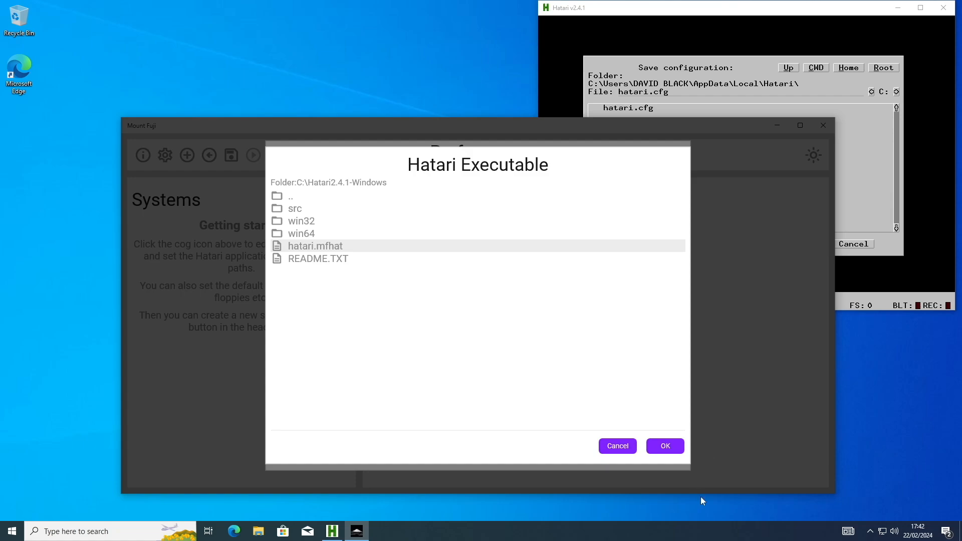
pyautogui.click(669, 447)
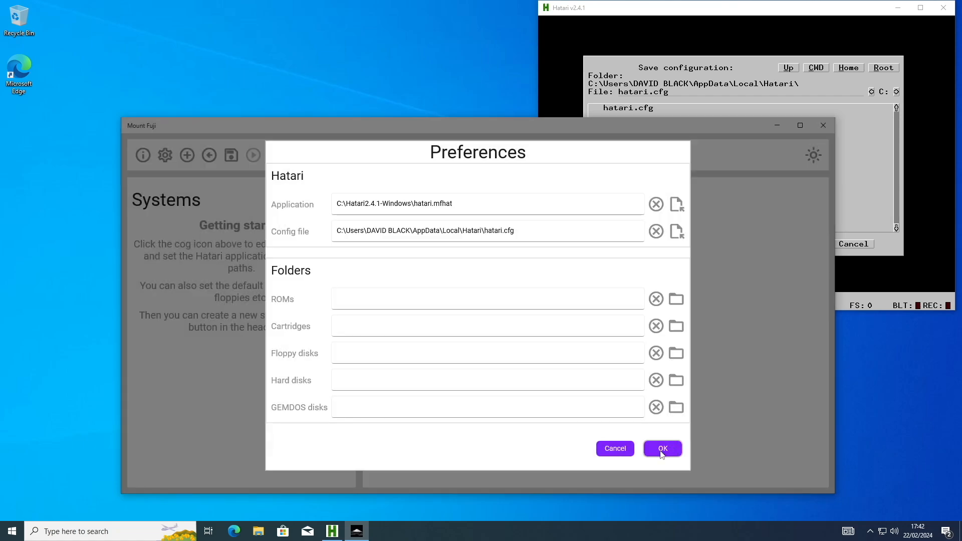
pyautogui.click(661, 452)
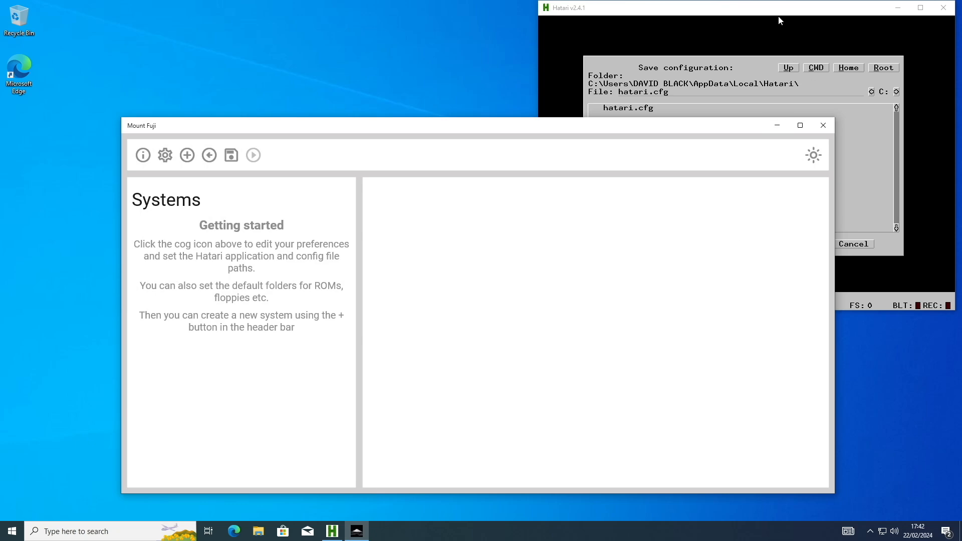